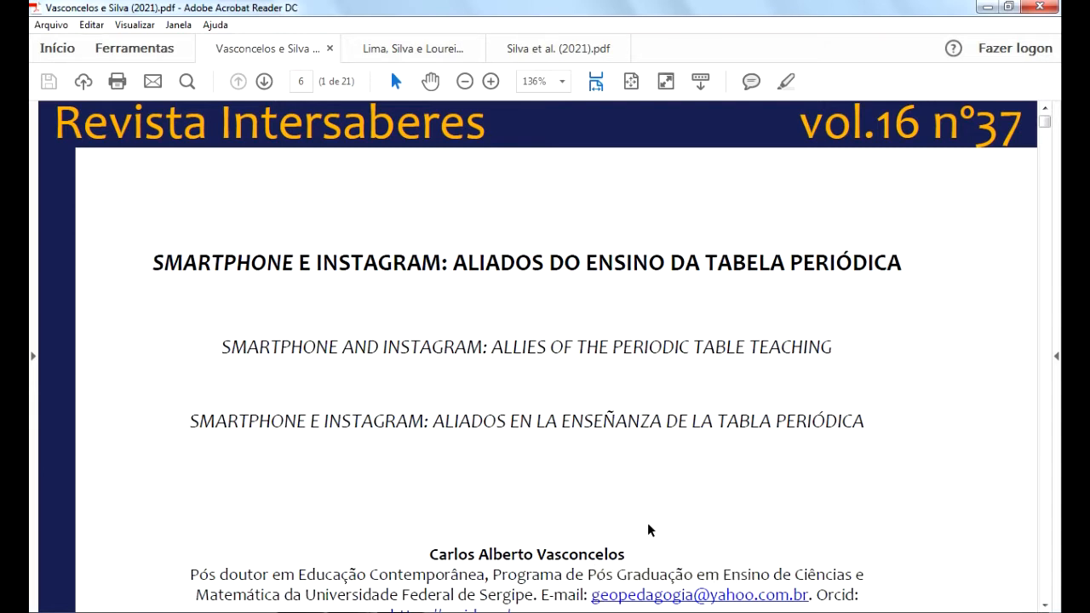
# - Look through the three open article PDFs, returning to the article on smartphone and Instagram in periodic table teaching
pyautogui.scroll(-3, 647, 525)
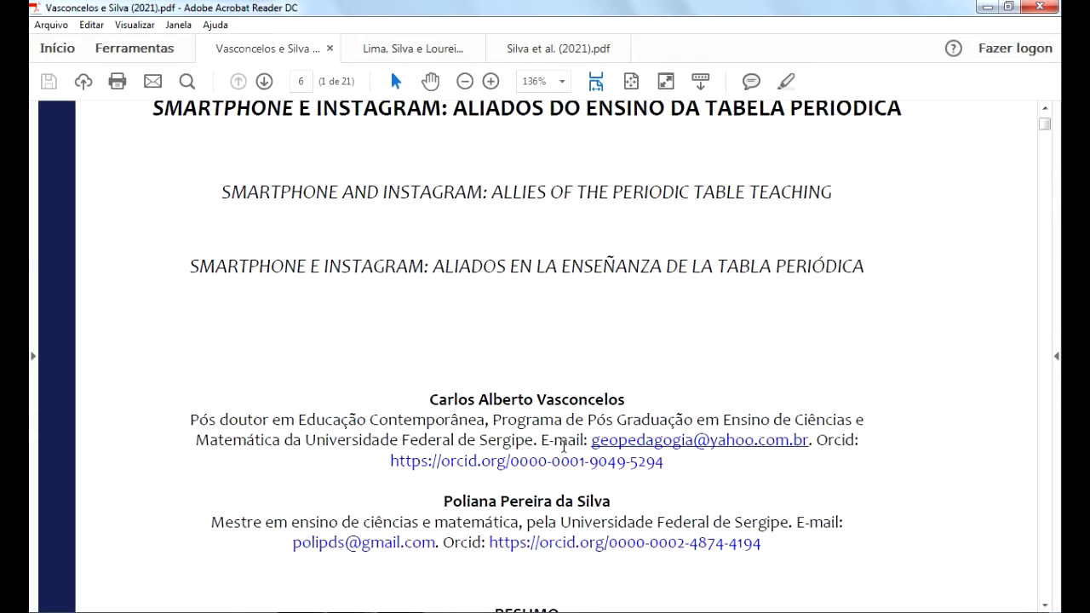
pyautogui.click(430, 53)
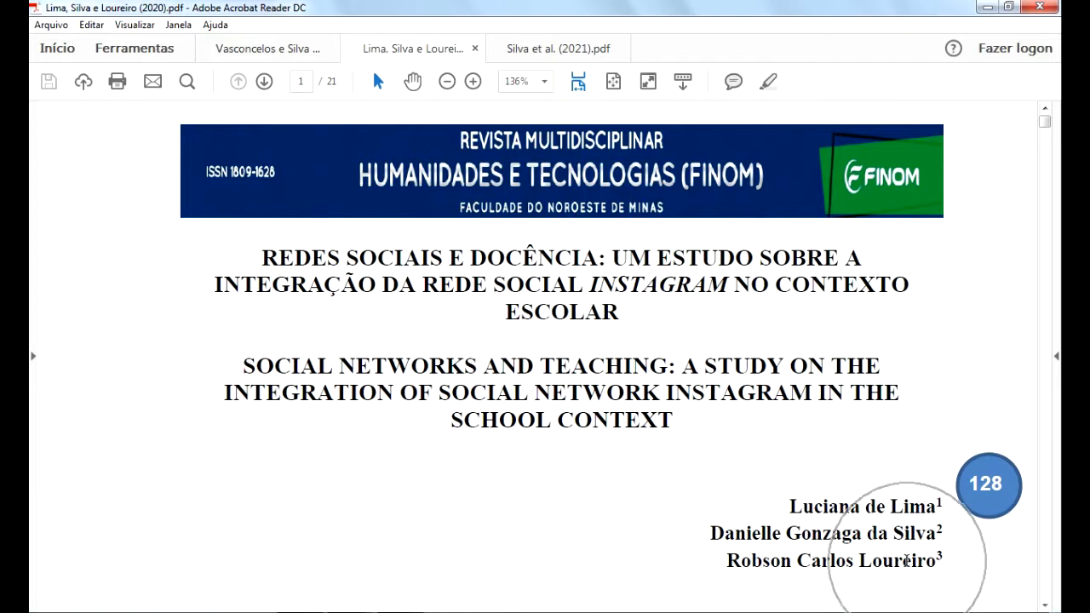
pyautogui.click(572, 46)
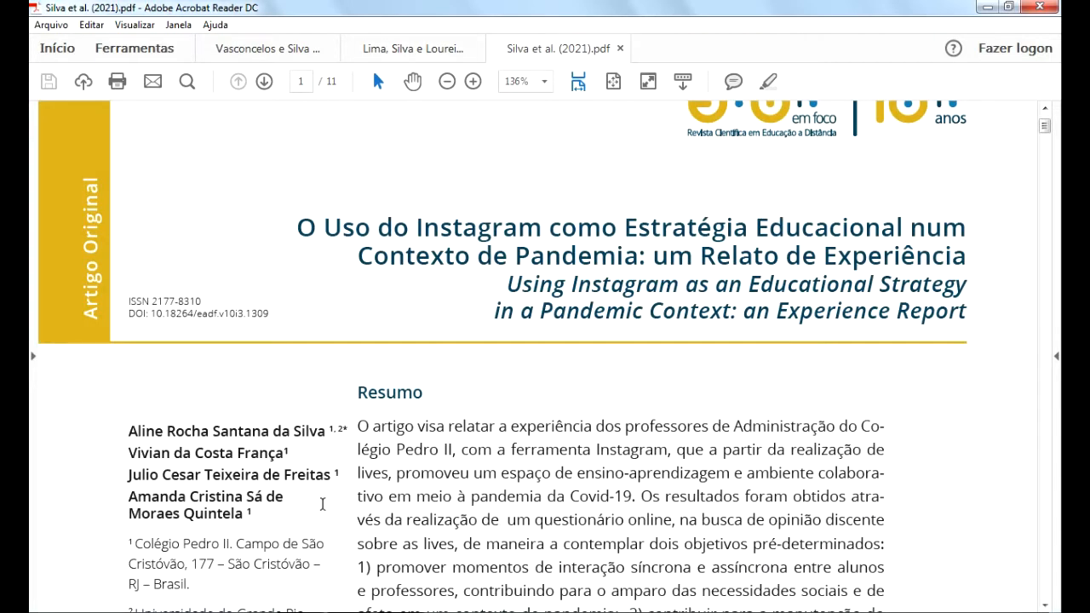
pyautogui.click(249, 503)
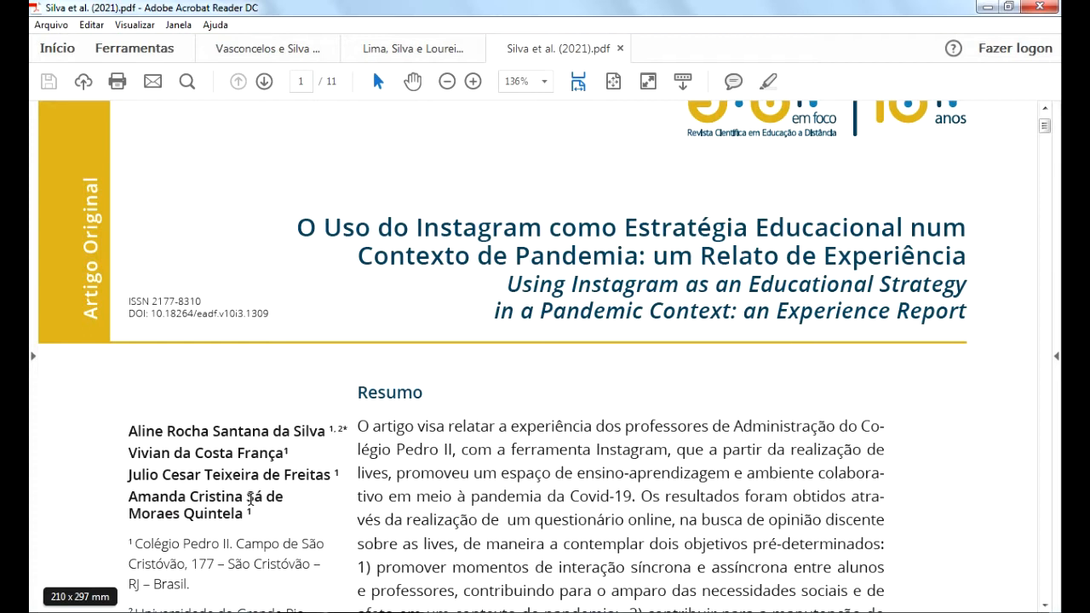
pyautogui.click(269, 50)
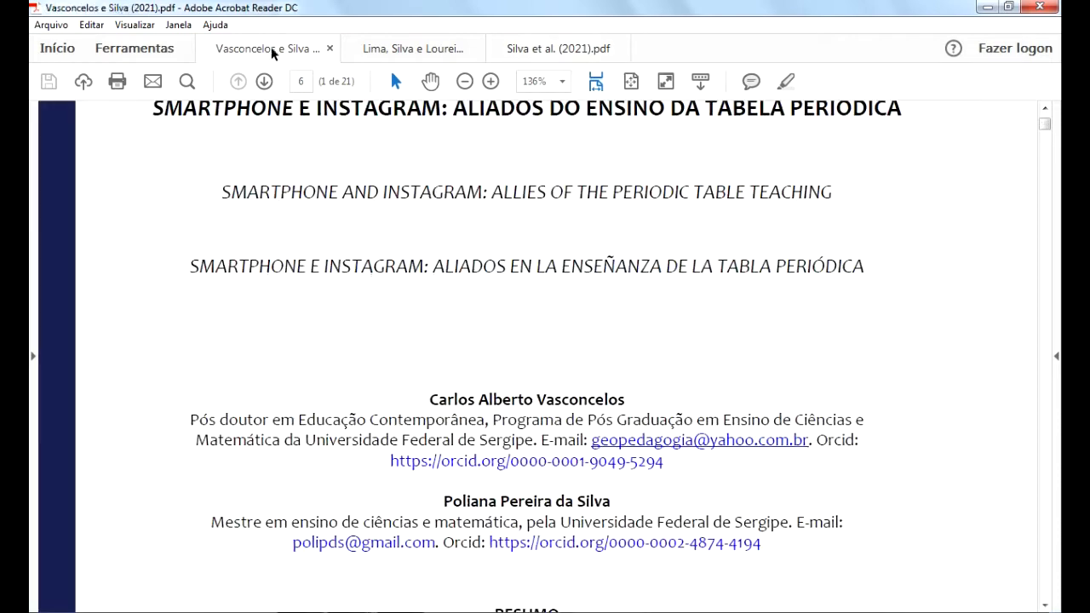
# - Switch to the Word document and look over section 2.1 REDES SOCIAIS E EDUCAÇÃO
pyautogui.hotkey('alt', 'Tab')
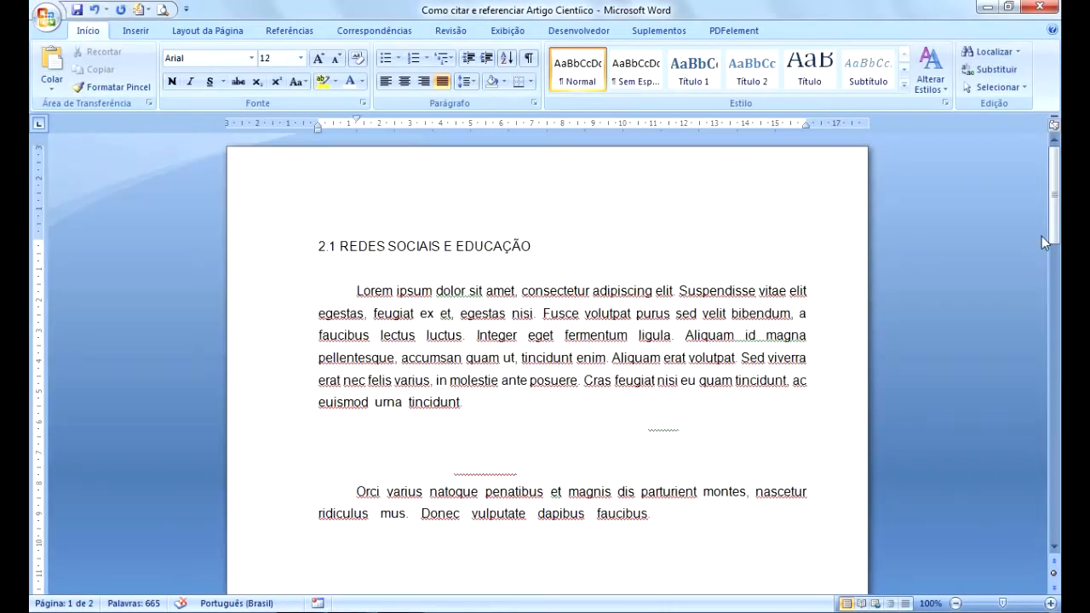
pyautogui.click(468, 332)
pyautogui.click(393, 369)
pyautogui.click(517, 250)
# - Switch to Acrobat Reader and examine the author names on the article's first page
pyautogui.click(185, 523)
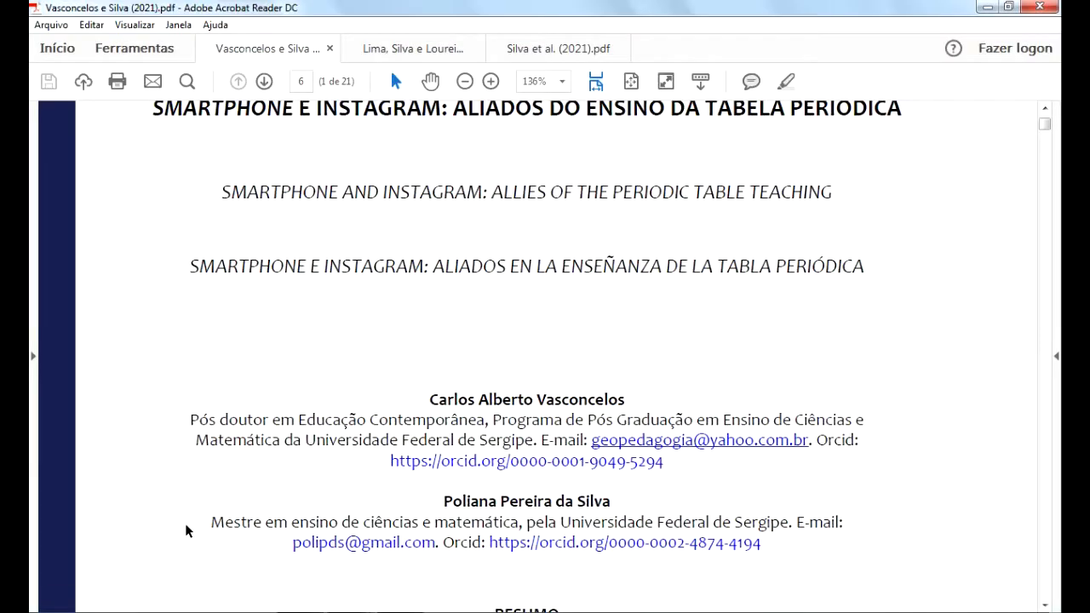
pyautogui.click(583, 398)
pyautogui.click(606, 495)
pyautogui.click(591, 503)
# - Go to page 19 of the article and examine the highlighted passage about aprendizagem significativa
pyautogui.click(300, 82)
pyautogui.press('Return')
pyautogui.scroll(-10, 442, 482)
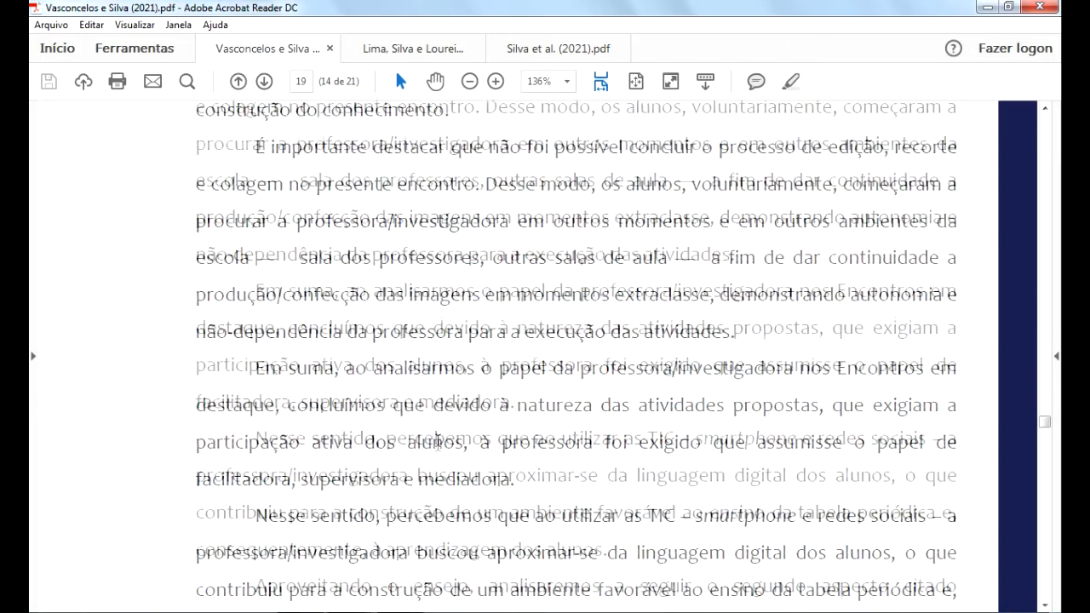
pyautogui.scroll(-8, 442, 482)
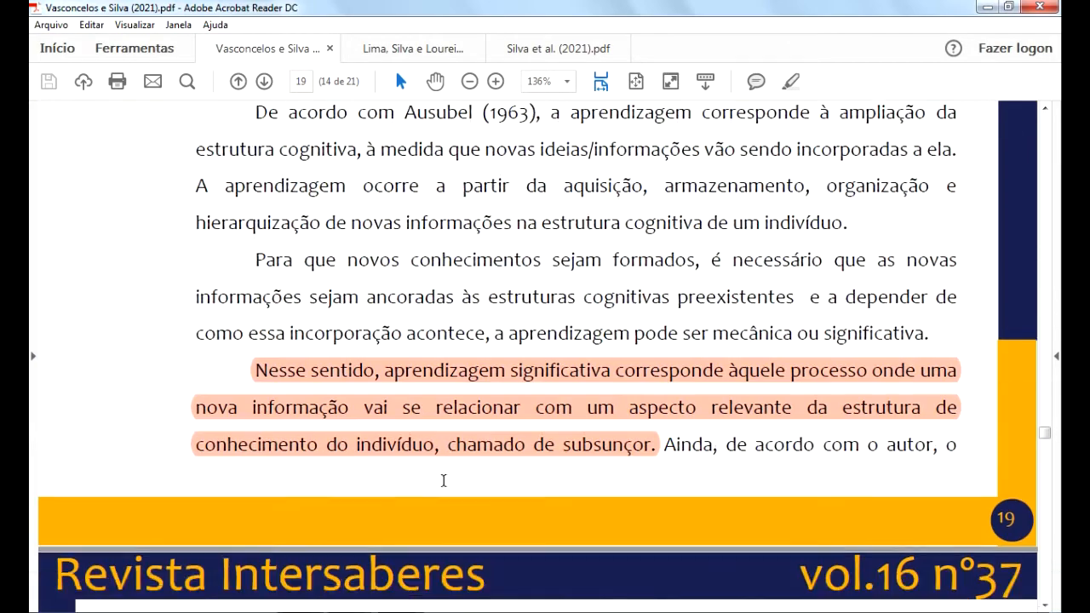
pyautogui.click(587, 451)
pyautogui.click(482, 430)
pyautogui.click(480, 423)
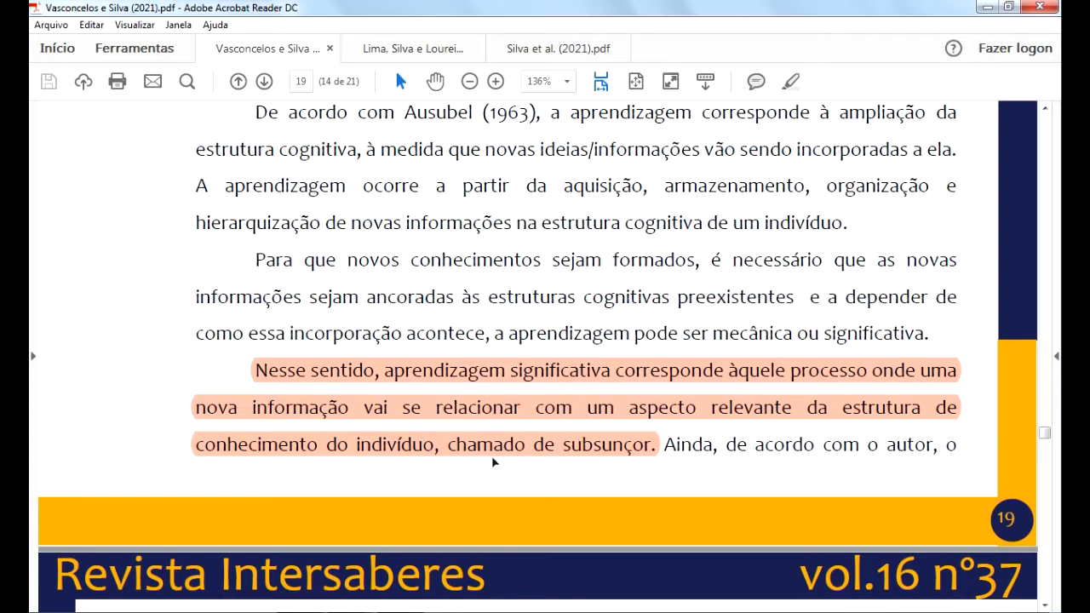
pyautogui.click(447, 420)
# - Switch to Word and set the hidden citation at the end of the first paragraph to the standard red font color
pyautogui.hotkey('alt', 'Tab')
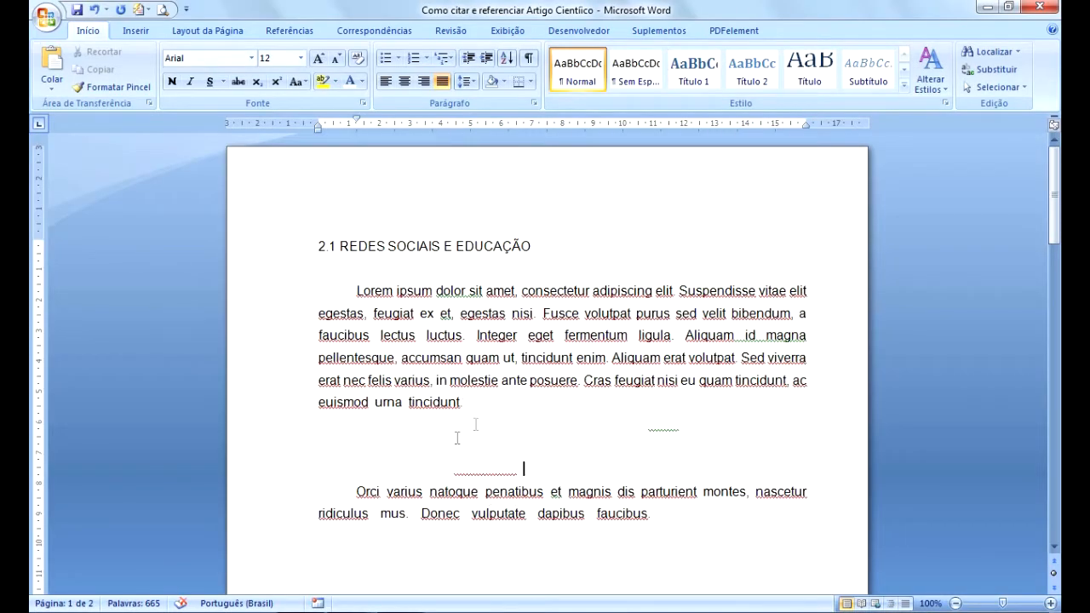
pyautogui.moveTo(464, 402); pyautogui.dragTo(530, 474)
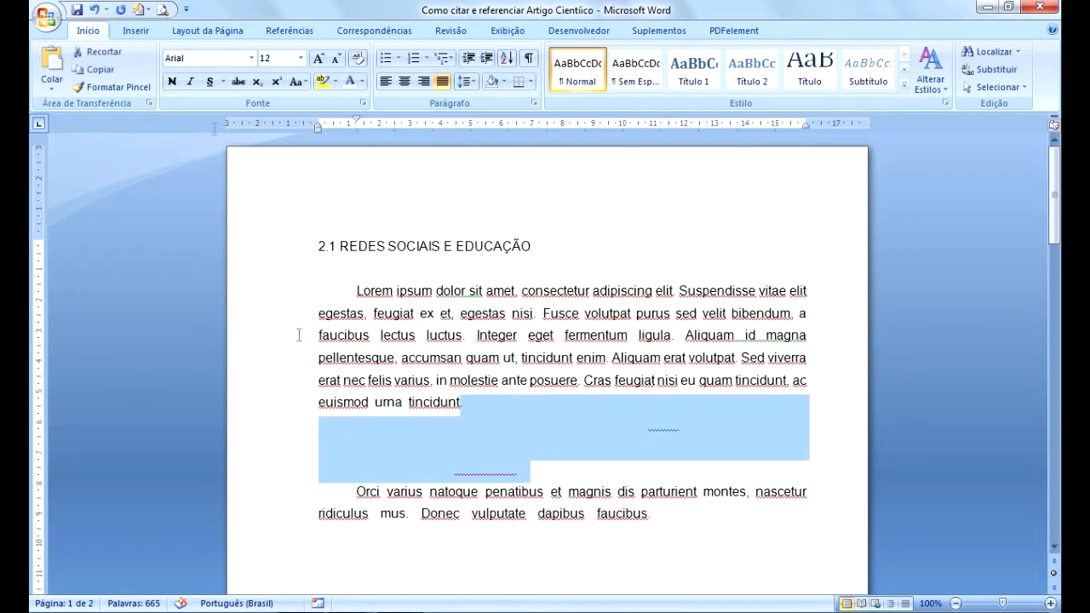
pyautogui.click(362, 82)
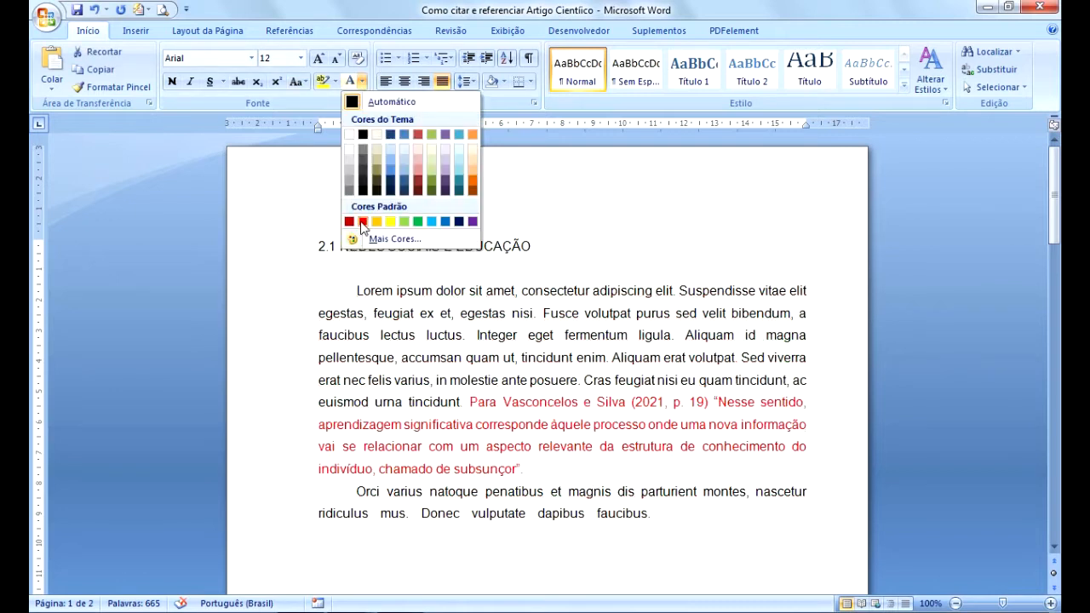
pyautogui.click(363, 213)
pyautogui.click(551, 477)
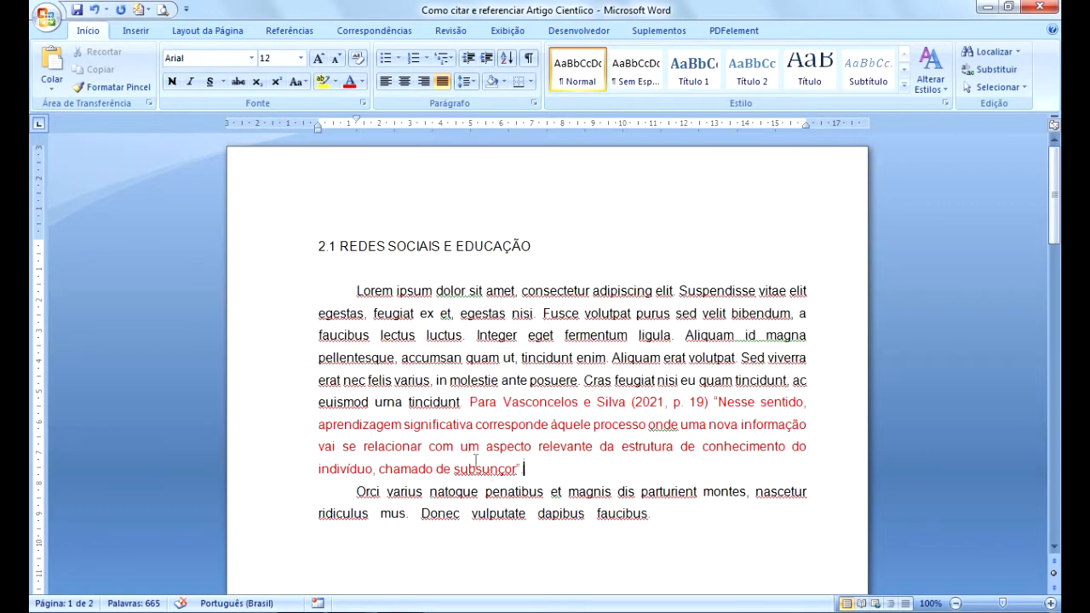
# - Compare the highlighted passage in the PDF with the red citation in the Word document
pyautogui.click(176, 534)
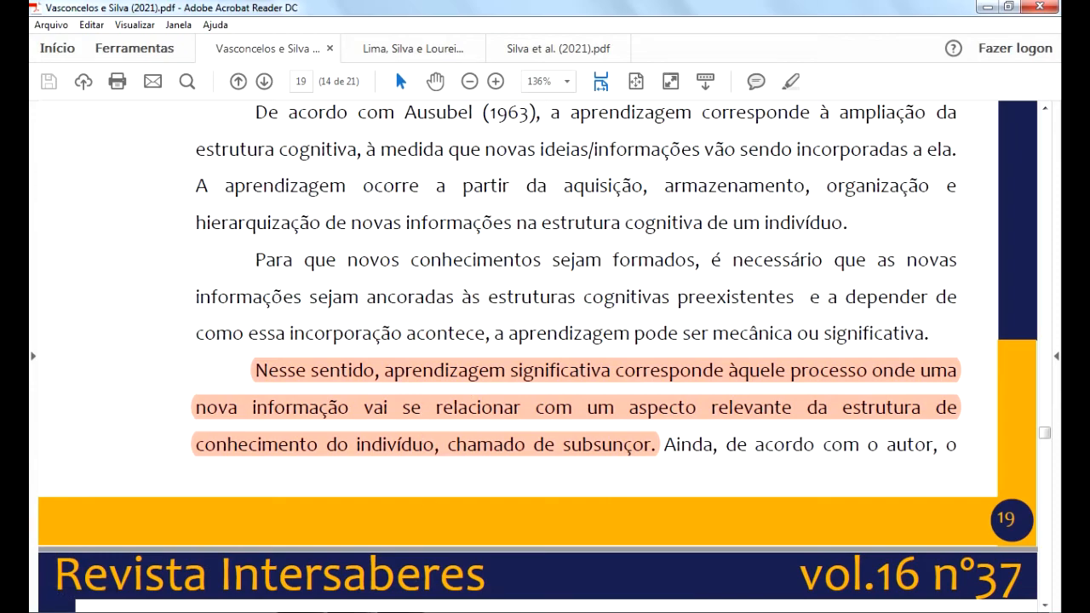
pyautogui.click(281, 606)
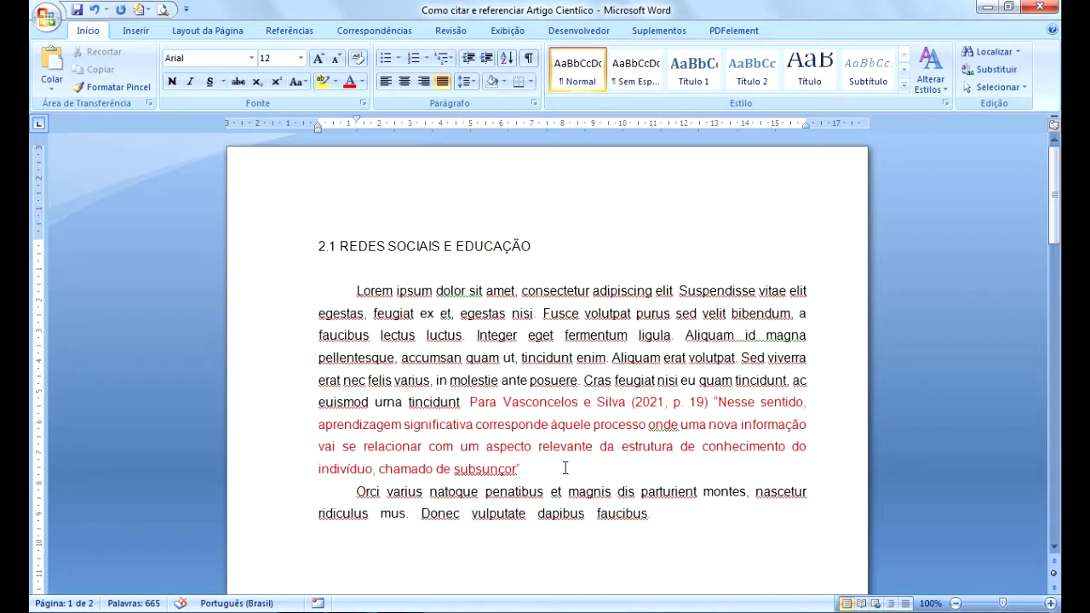
pyautogui.click(631, 445)
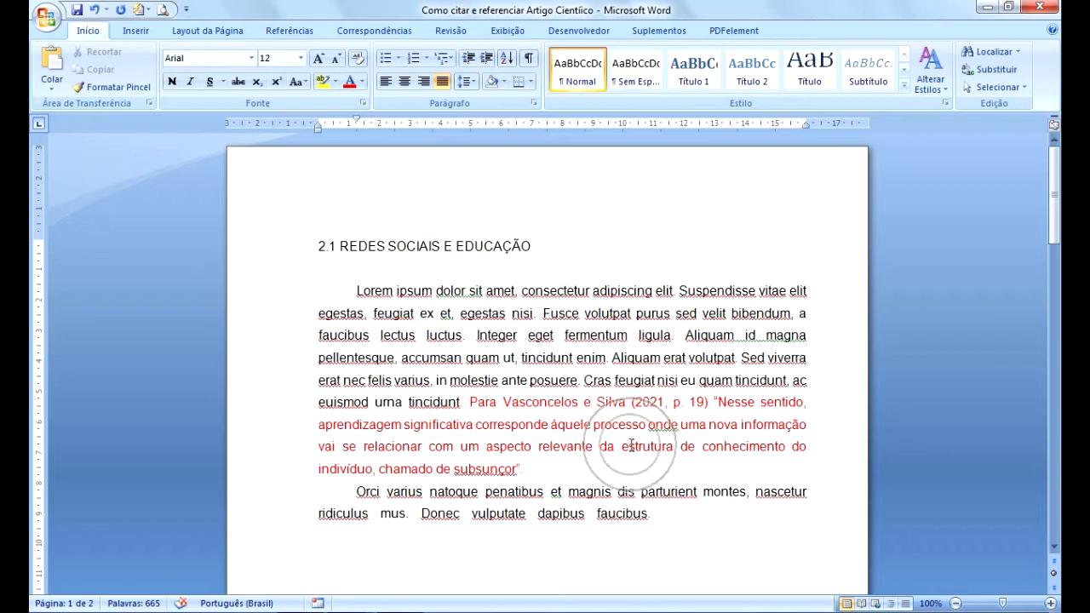
pyautogui.press('Down')
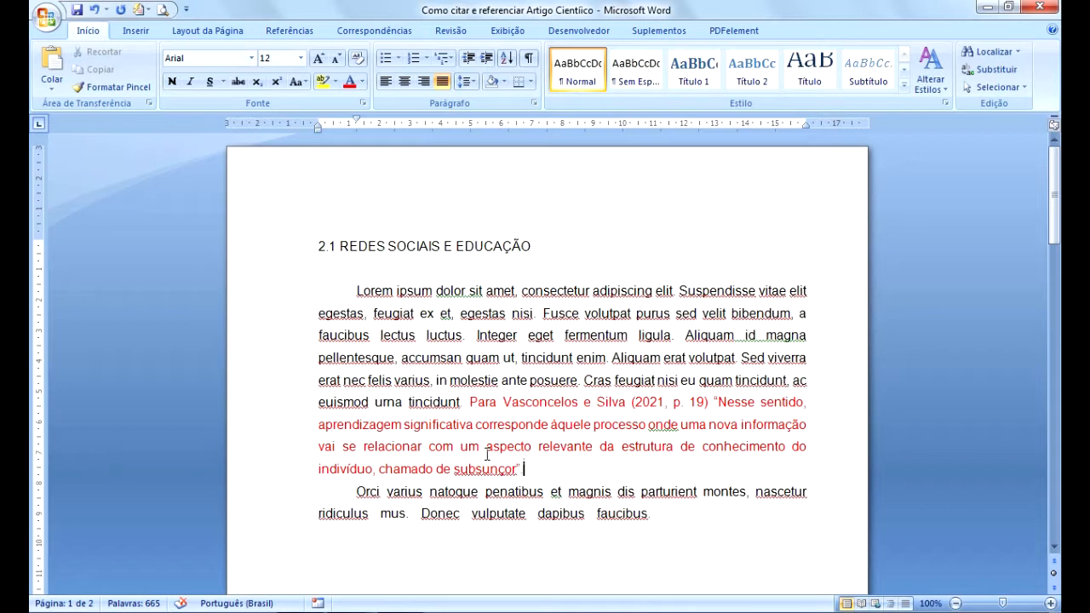
# - Examine the opening and closing quotation marks around the red citation in the first paragraph
pyautogui.click(718, 400)
pyautogui.click(713, 413)
pyautogui.press('BackSpace')
pyautogui.click(523, 469)
pyautogui.click(722, 409)
pyautogui.press('Down')
pyautogui.click(696, 446)
pyautogui.click(521, 464)
# - Switch to Acrobat Reader and check the issue date in the page header and the printed page number below the highlighted passage
pyautogui.click(183, 517)
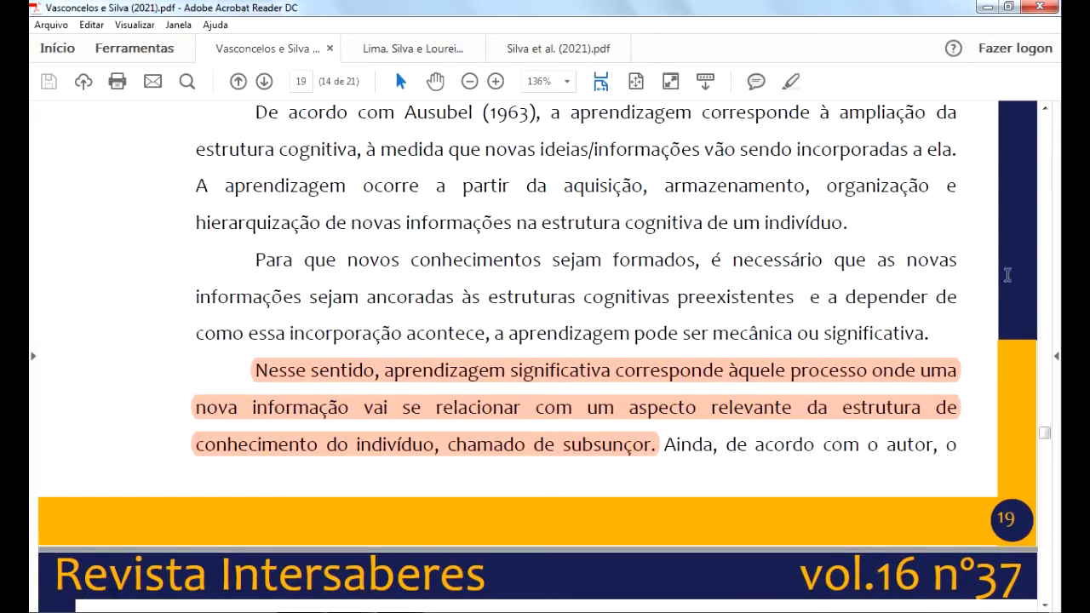
pyautogui.moveTo(1046, 437); pyautogui.dragTo(1047, 453)
pyautogui.moveTo(1046, 459); pyautogui.dragTo(1045, 462)
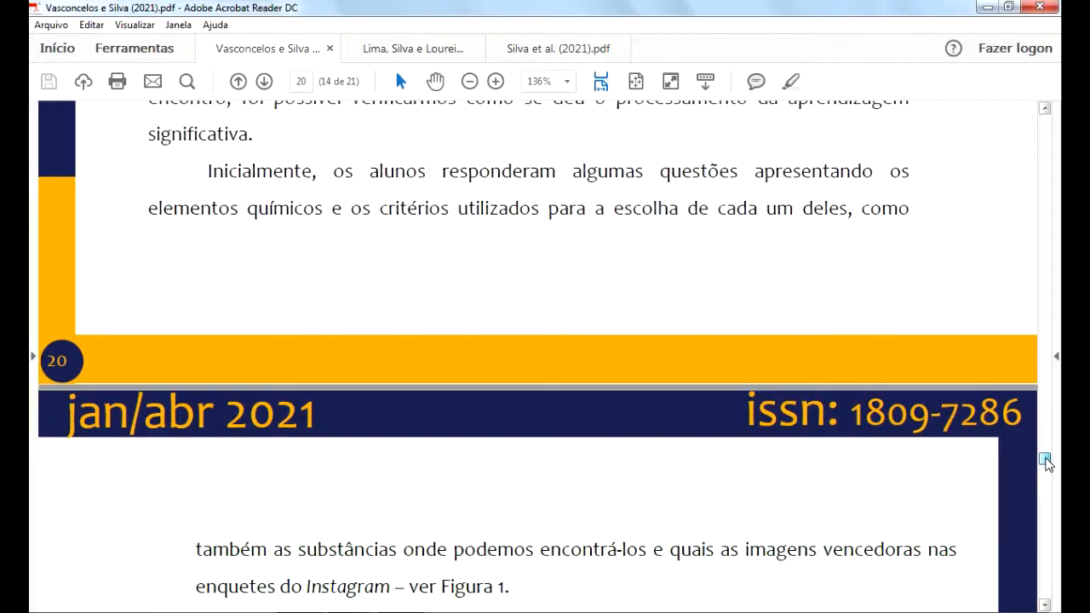
pyautogui.click(281, 437)
pyautogui.click(258, 426)
pyautogui.click(259, 425)
pyautogui.moveTo(1043, 460); pyautogui.dragTo(1044, 434)
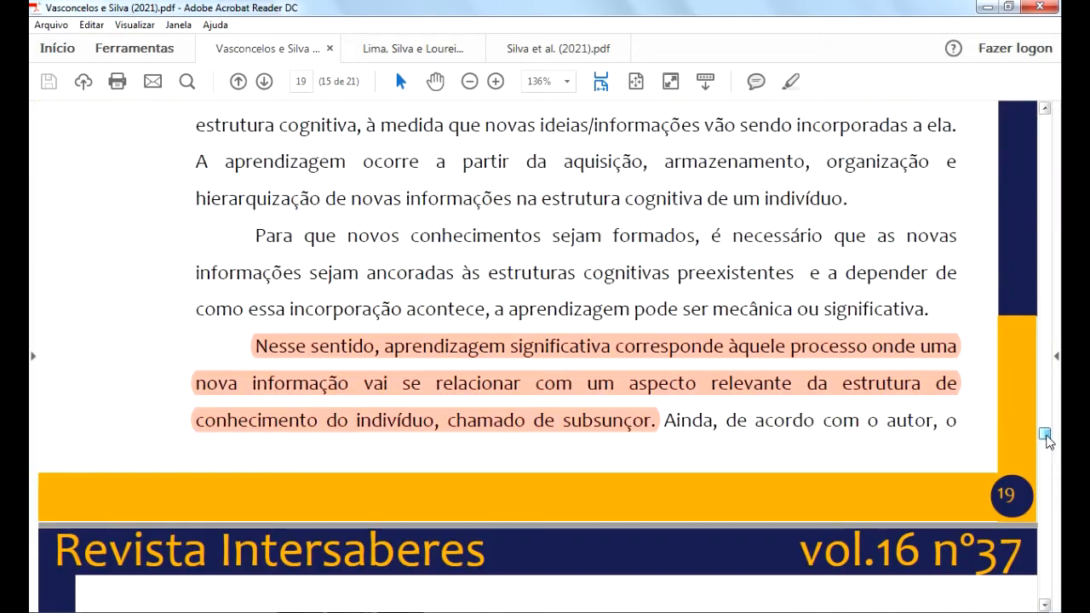
pyautogui.click(1018, 499)
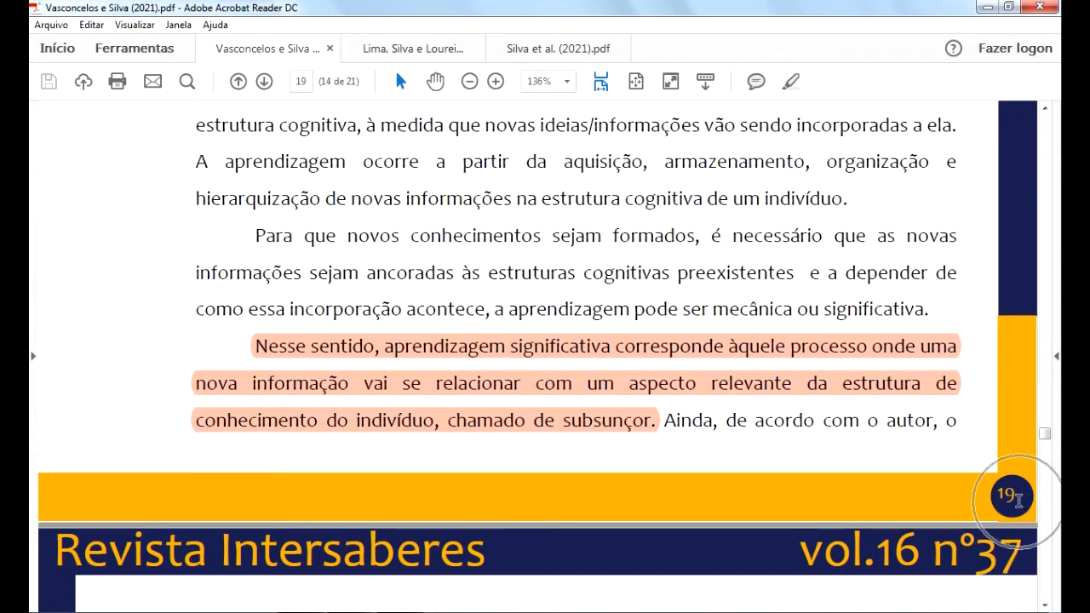
# - Switch to Word and examine the authors, year and page number that introduce the red citation
pyautogui.hotkey('alt', 'Tab')
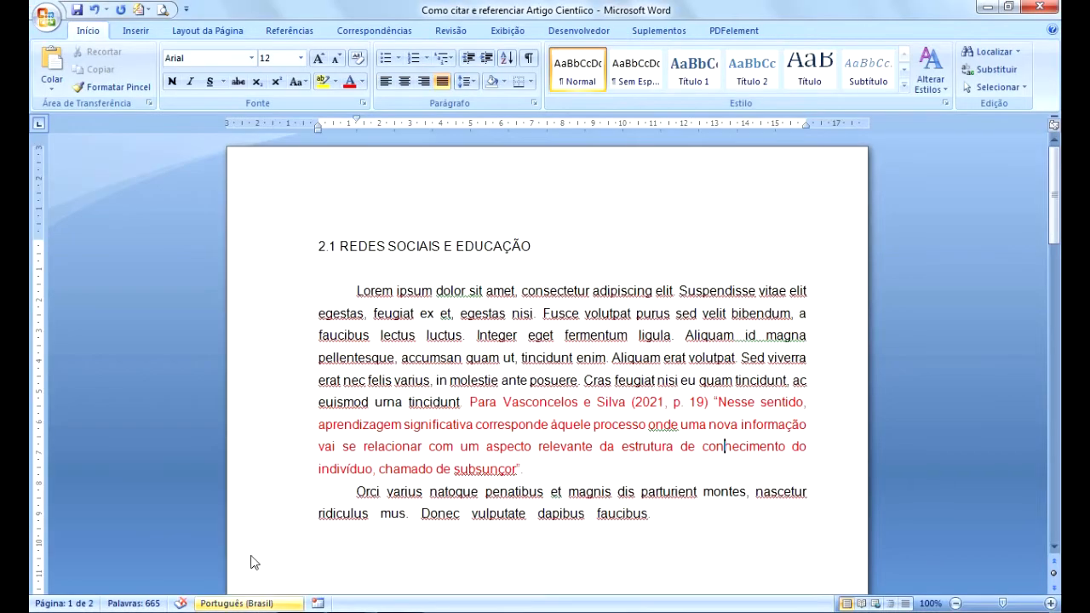
pyautogui.click(695, 405)
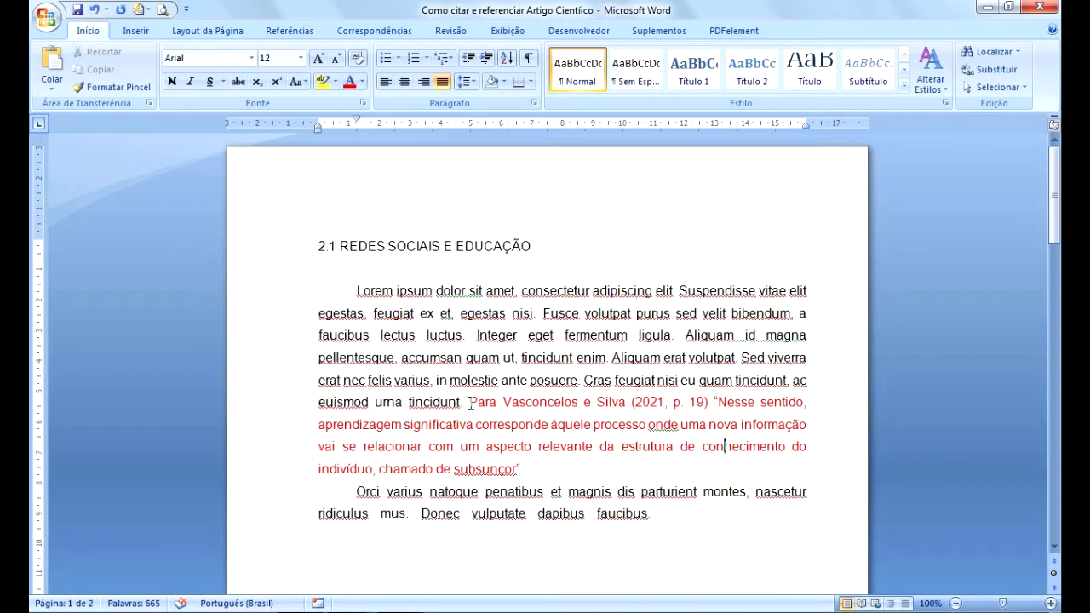
pyautogui.click(604, 410)
pyautogui.click(653, 415)
pyautogui.click(665, 418)
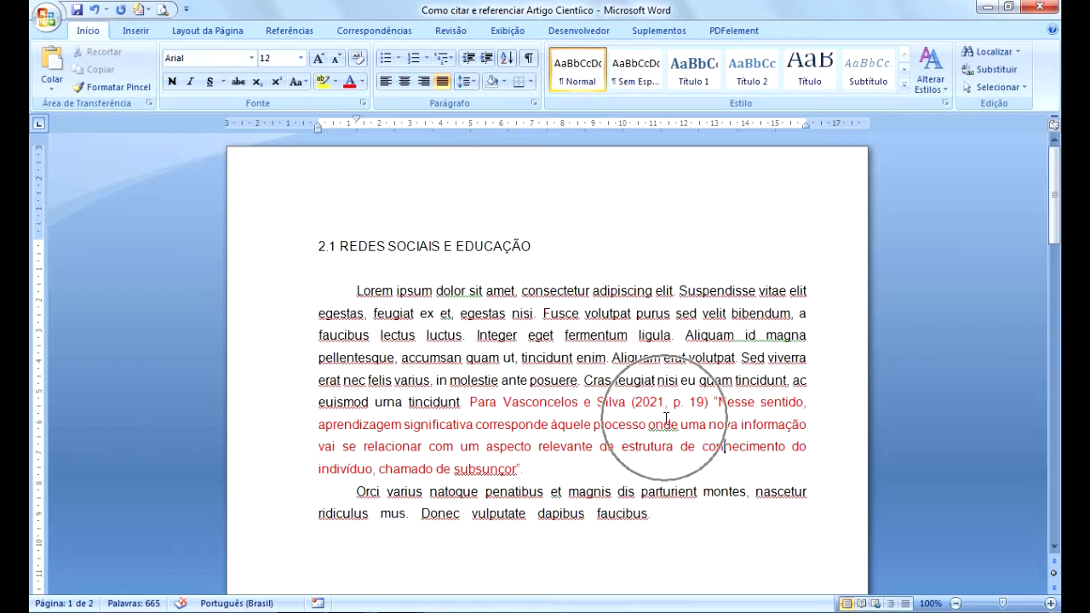
pyautogui.click(700, 413)
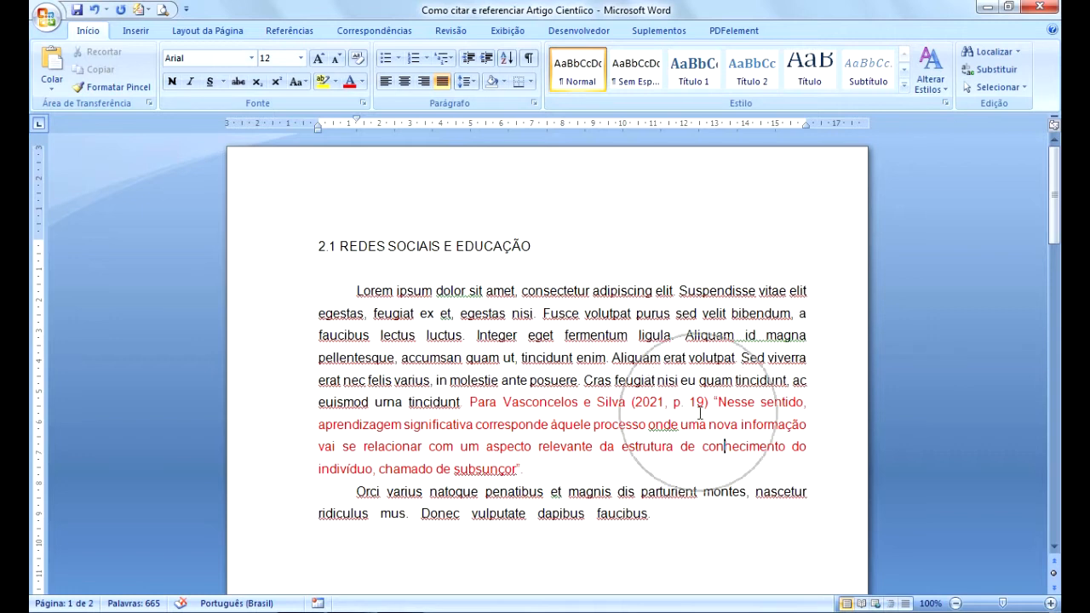
# - Switch to Acrobat Reader and check the cited page number against the one printed on the highlighted passage's page
pyautogui.moveTo(395, 609)
pyautogui.click(189, 527)
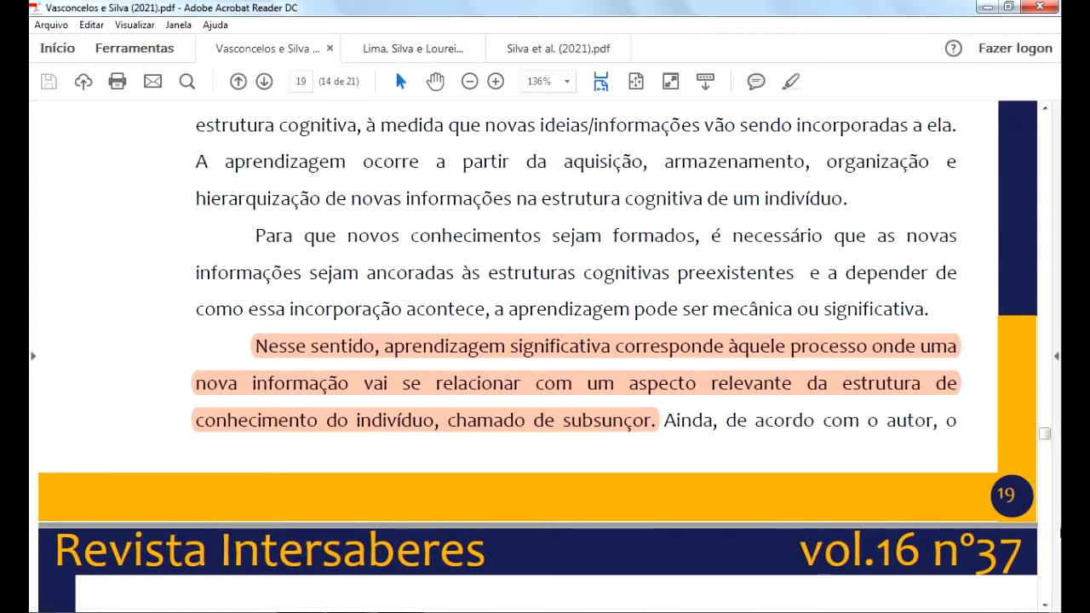
pyautogui.click(1006, 503)
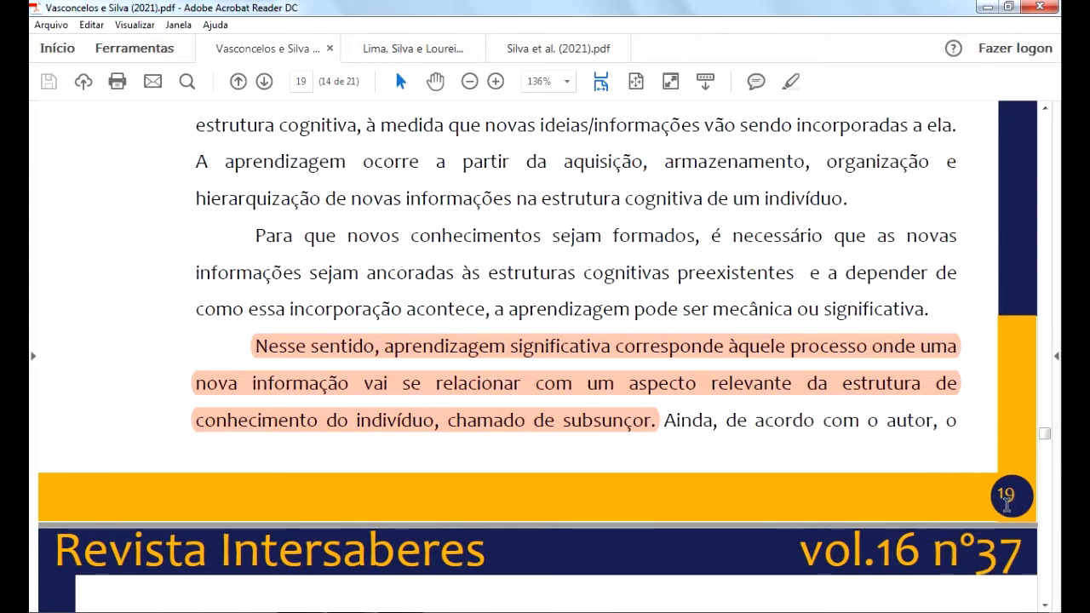
# - Switch to Word and color the hidden citation after "Donec vulputate dapibus faucibus." in the second paragraph red
pyautogui.hotkey('alt', 'Tab')
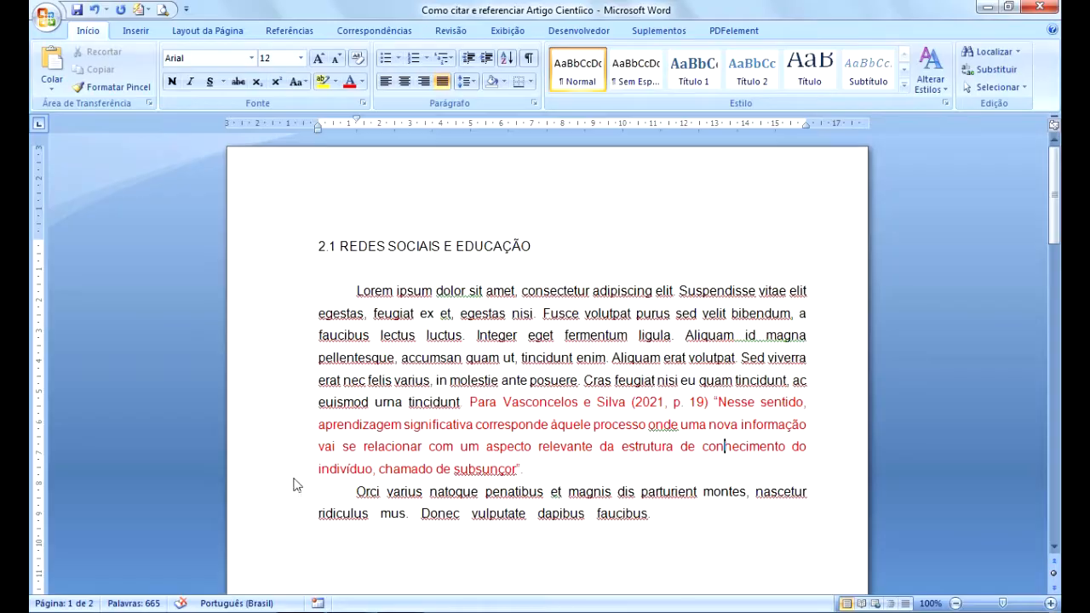
pyautogui.click(538, 470)
pyautogui.scroll(-1, 625, 525)
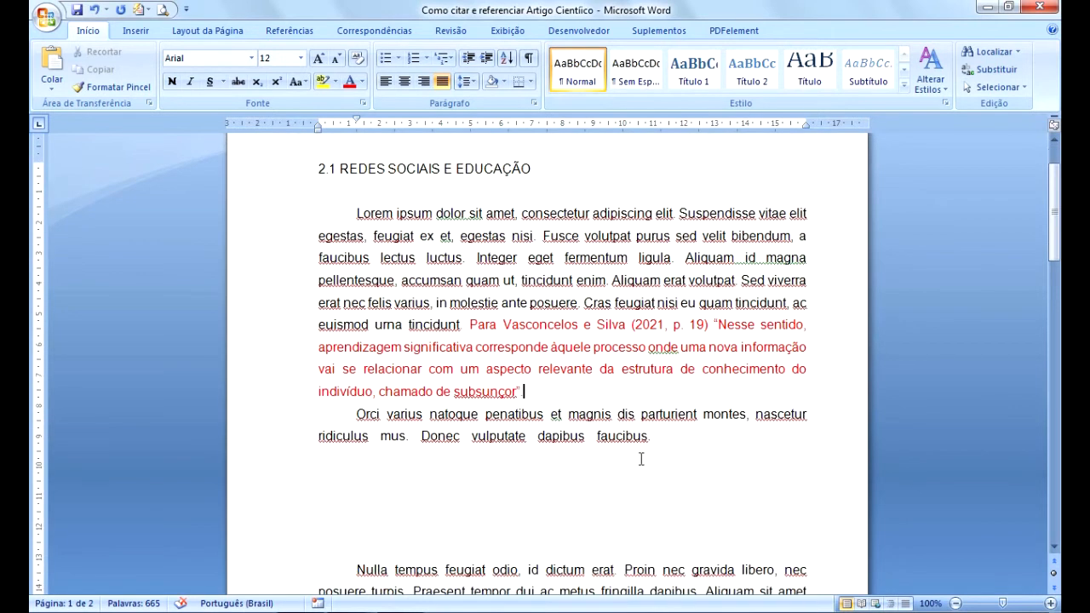
pyautogui.moveTo(652, 437); pyautogui.dragTo(557, 549)
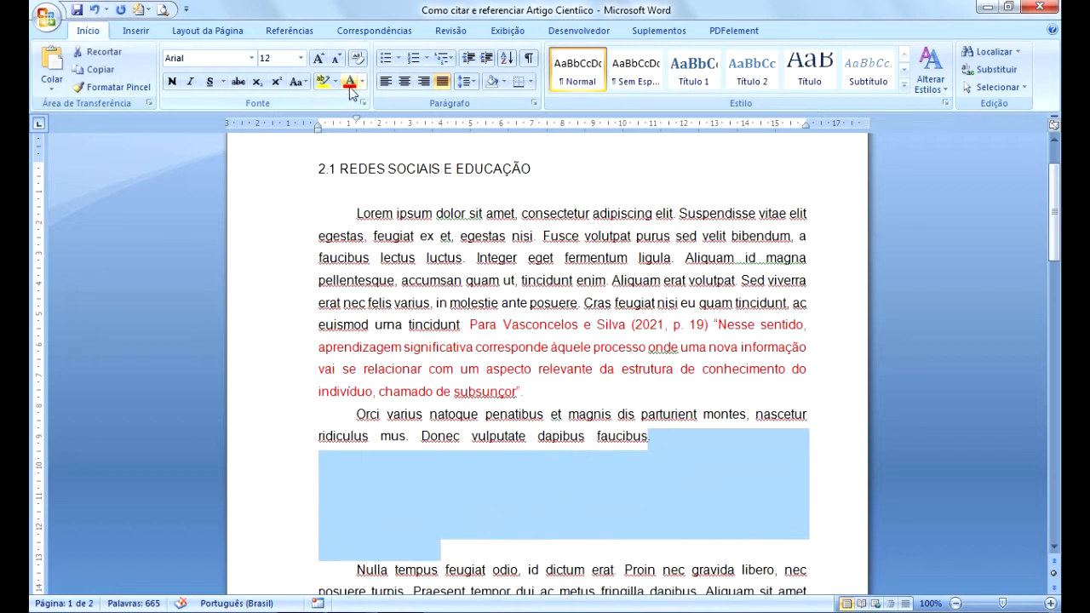
pyautogui.write('Através das respostas apresentadas pelos alunos e das enquetes realizadas, observamos que o processamento da aprendizagem se deu por meio da descoberta: os alunos escolheram os elementos para que pudessem posteriormente pesquisar com seus smartphones e construir conhecimento referente a cada um deles (VASCONCELOS; SILVA, 2021, p. 22).')
pyautogui.click(659, 502)
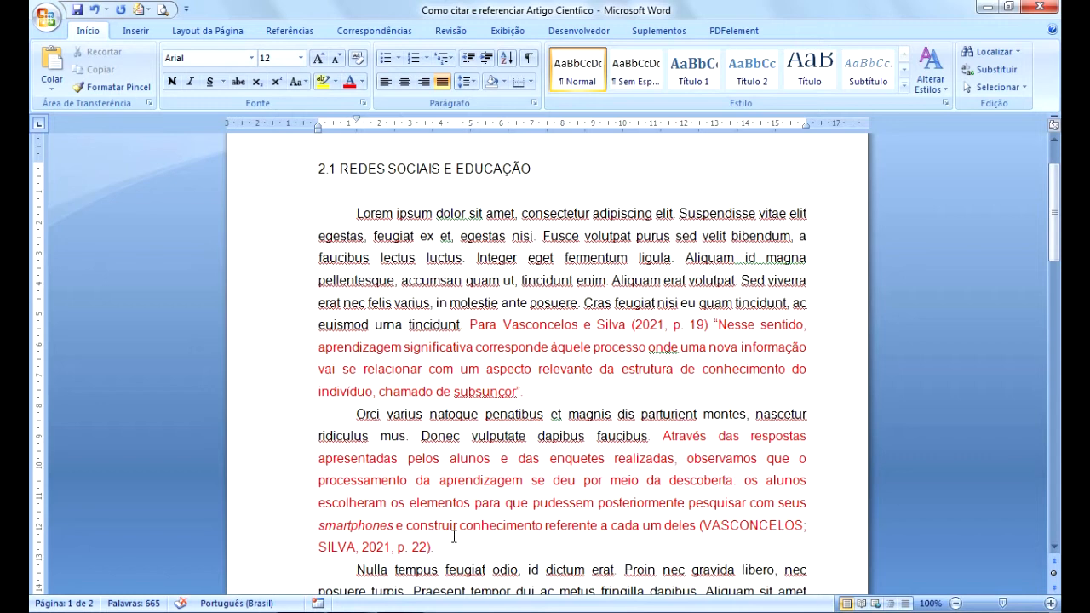
pyautogui.click(500, 547)
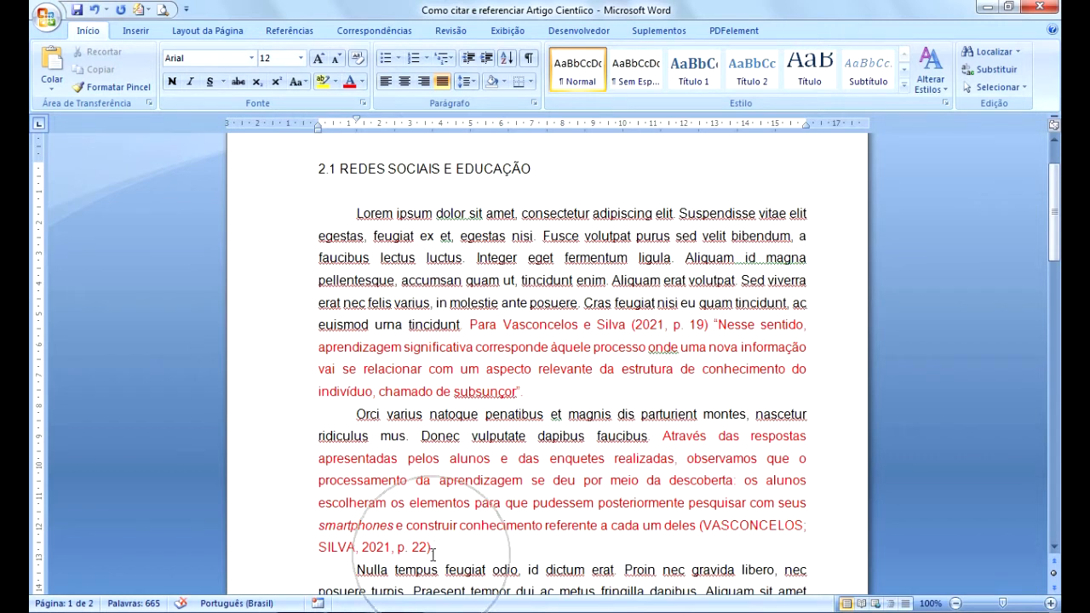
# - Switch to Acrobat Reader, go to page 22 and read the yellow highlighted passage below the questionnaire figure
pyautogui.click(145, 531)
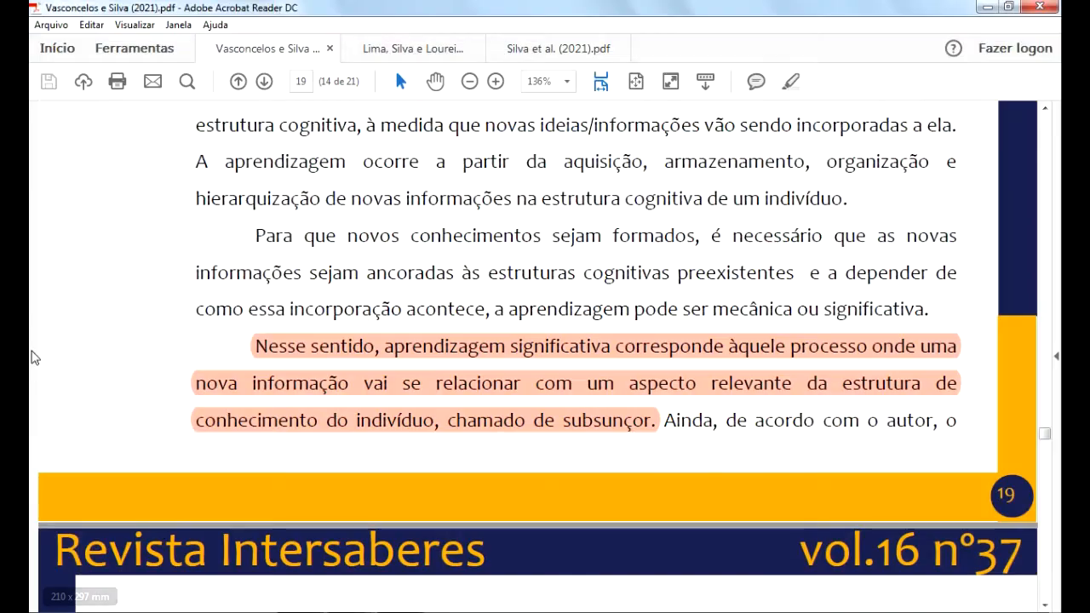
pyautogui.click(299, 81)
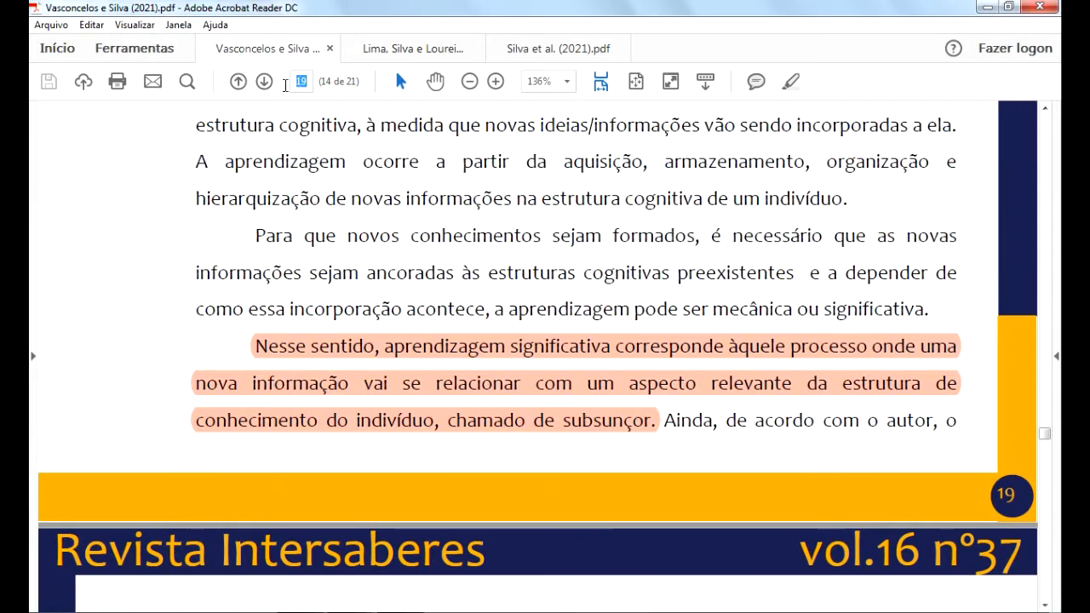
pyautogui.write('22')
pyautogui.press('Return')
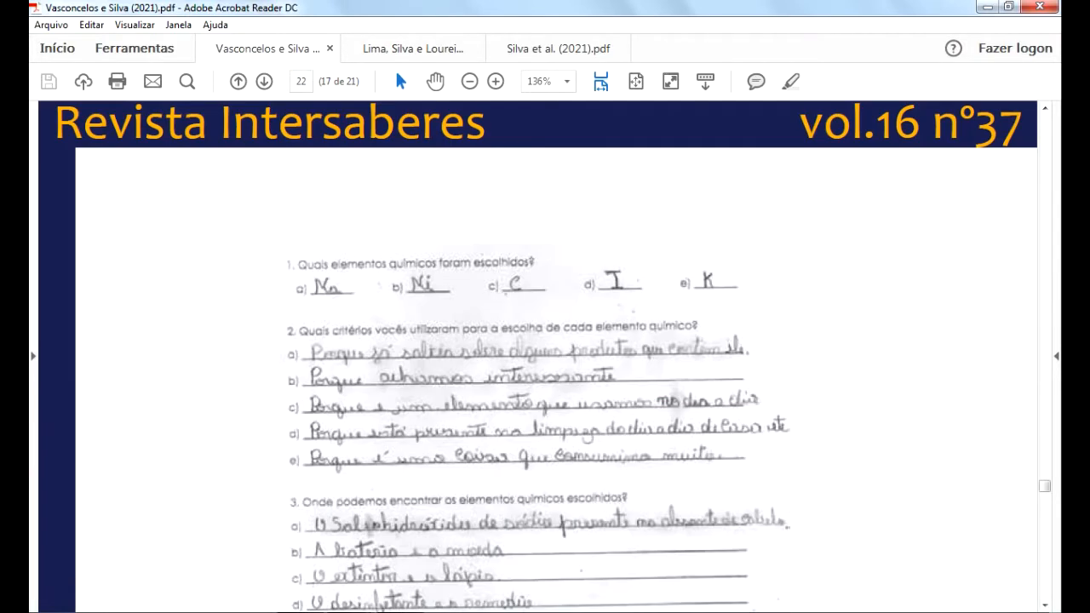
pyautogui.scroll(-10, 561, 365)
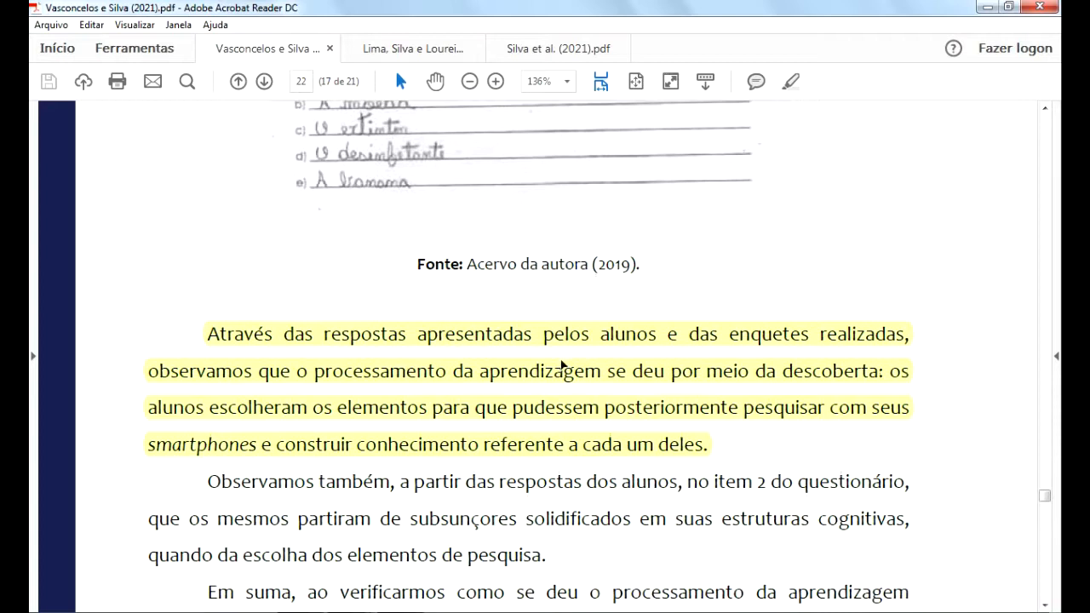
pyautogui.click(458, 434)
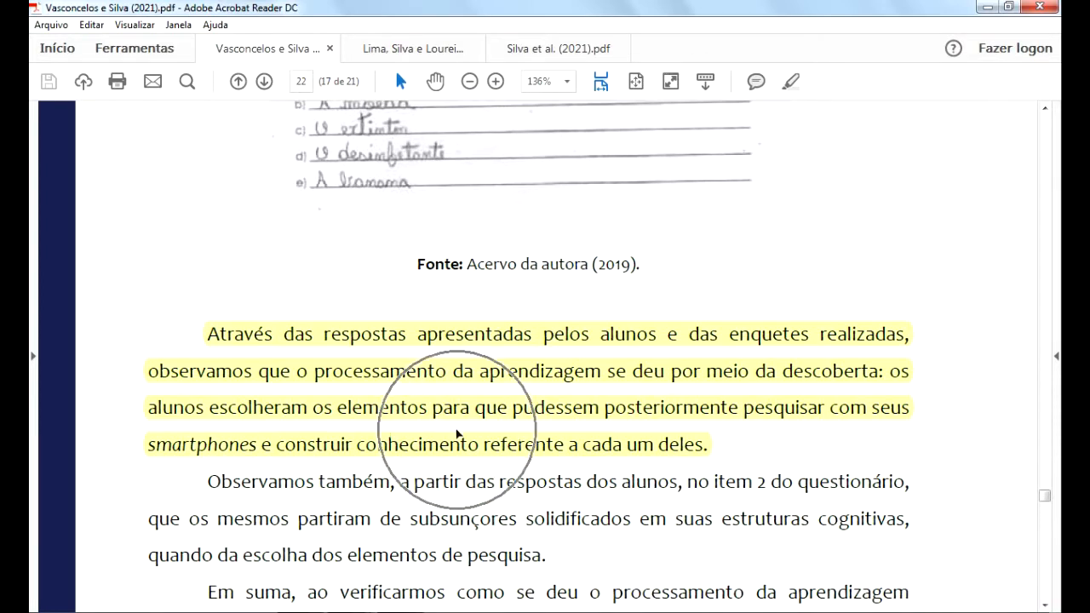
# - Switch to Word and go through the red citation in the second paragraph line by line to gauge its length
pyautogui.click(431, 397)
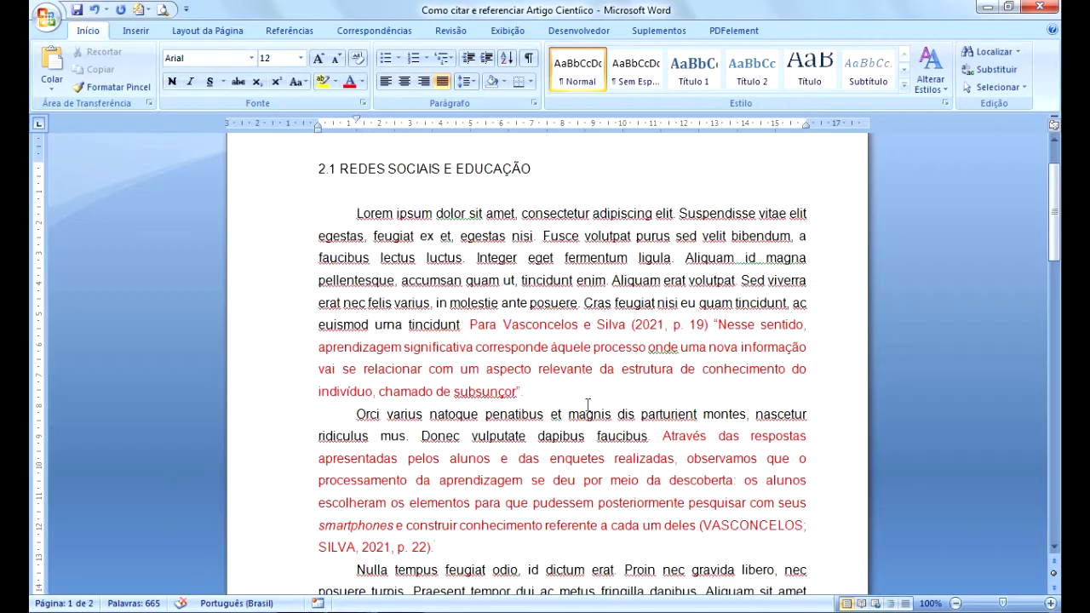
pyautogui.scroll(-2, 656, 471)
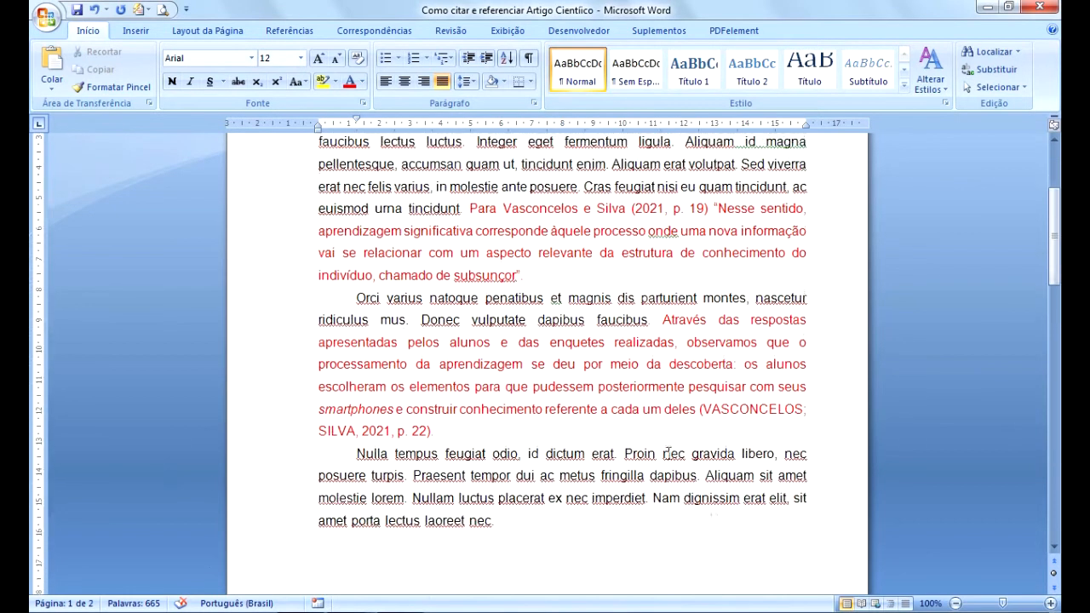
pyautogui.click(660, 406)
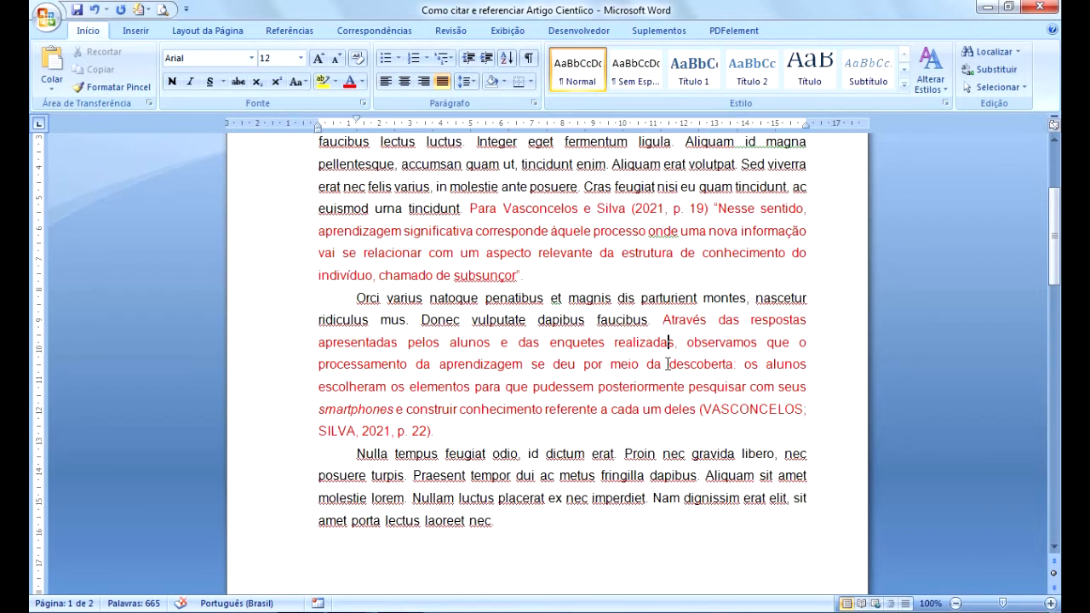
pyautogui.click(661, 324)
pyautogui.click(661, 342)
pyautogui.click(668, 364)
pyautogui.click(667, 387)
pyautogui.press('ctrl')
pyautogui.press('ctrl')
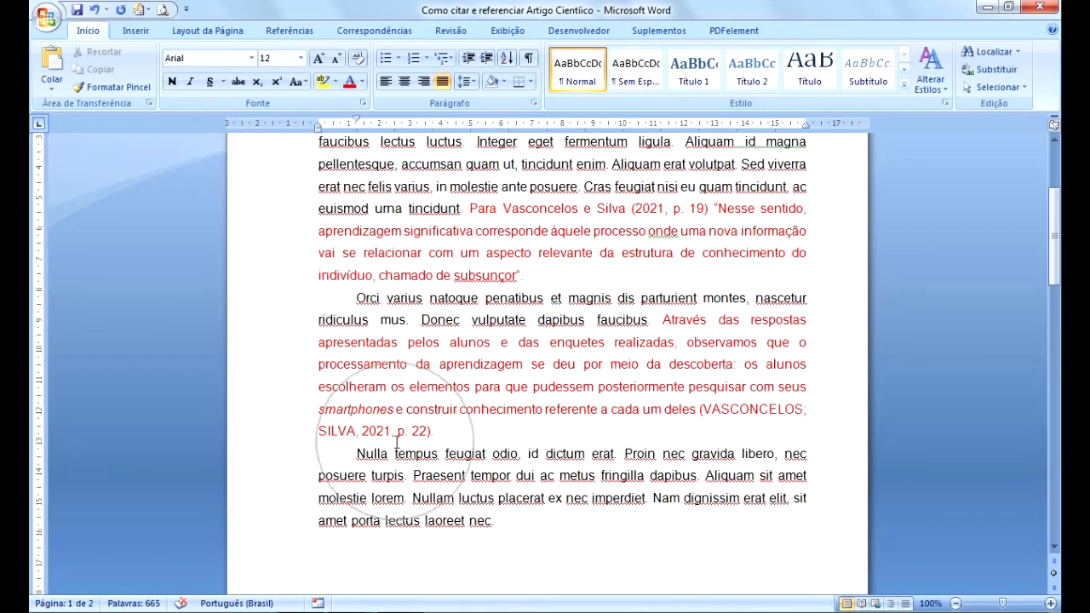
# - Examine the authors' surnames, year and page number in the parentheses that close the second paragraph's red citation
pyautogui.click(747, 416)
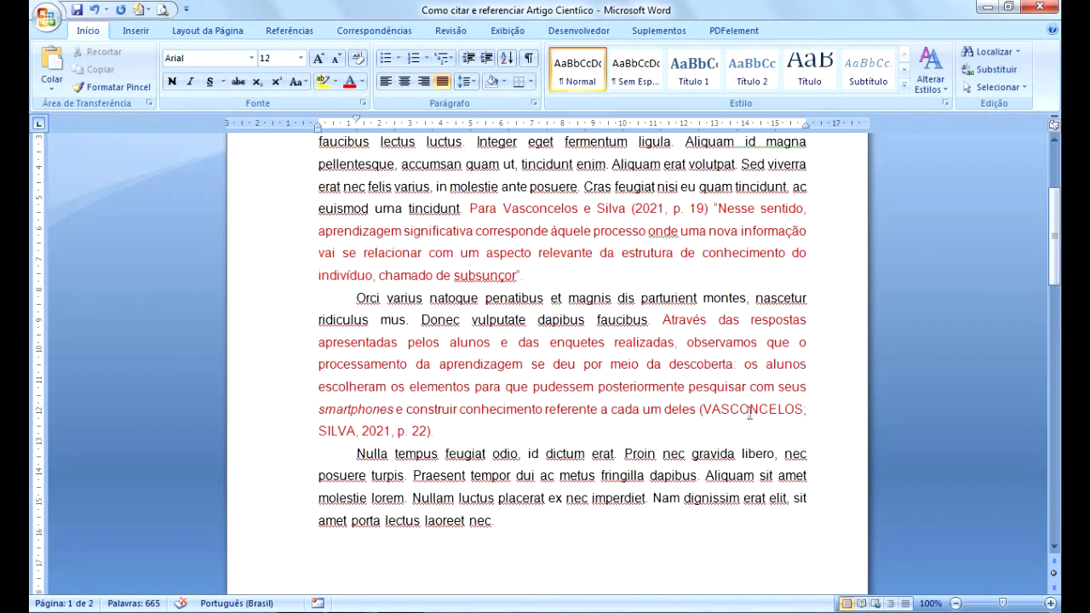
pyautogui.click(745, 413)
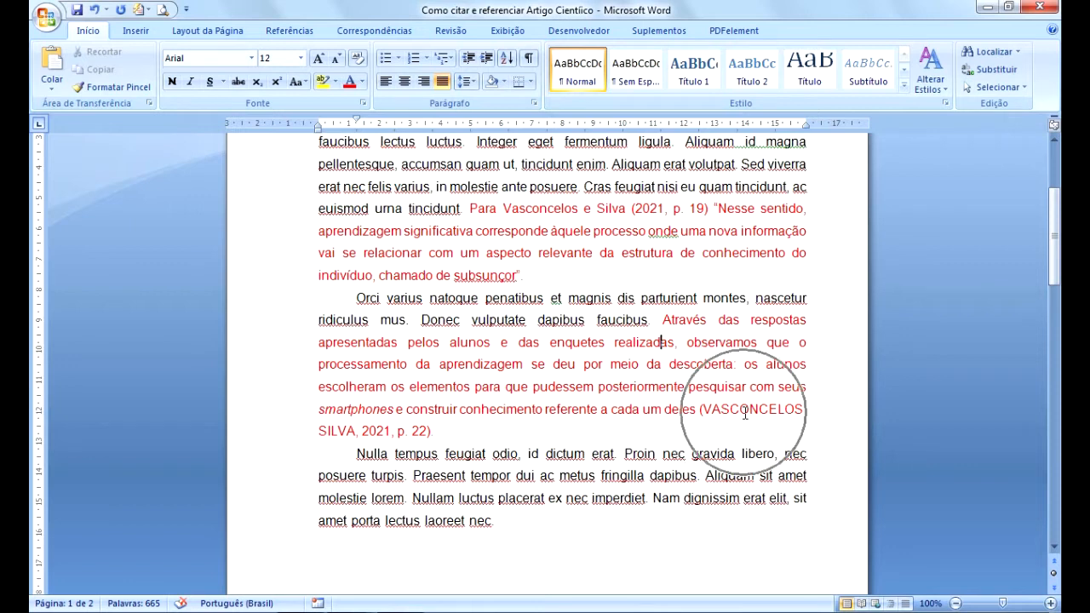
pyautogui.click(745, 413)
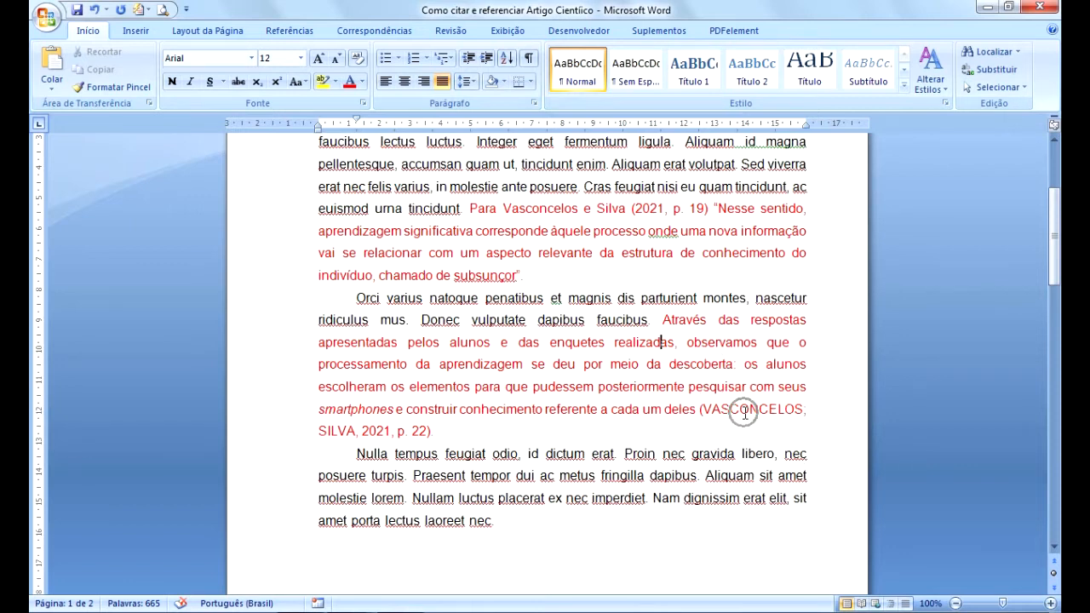
pyautogui.click(745, 413)
pyautogui.moveTo(706, 414); pyautogui.dragTo(806, 414)
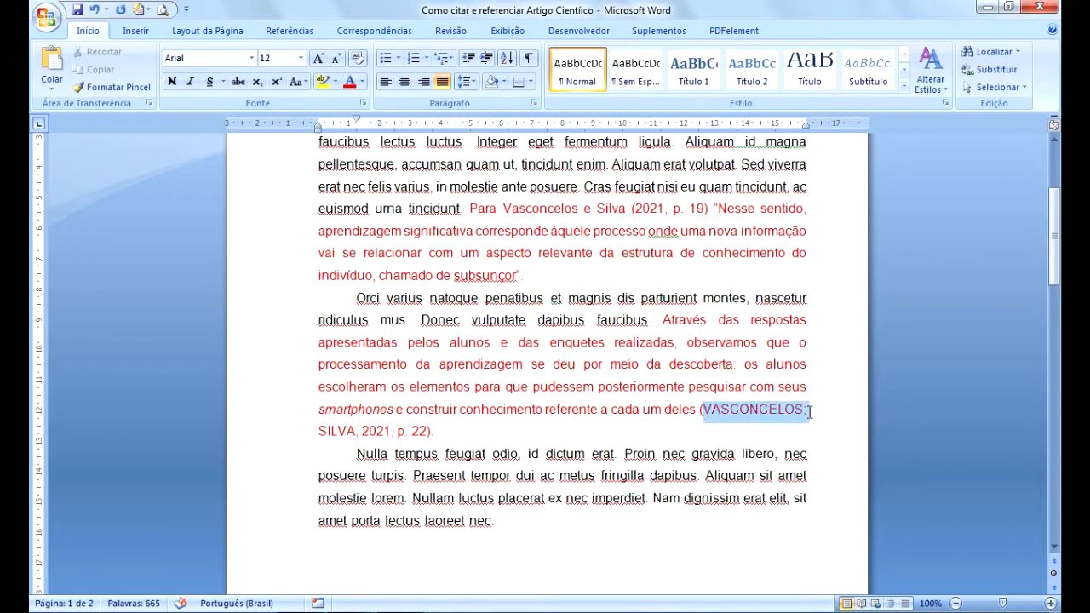
pyautogui.moveTo(319, 432); pyautogui.dragTo(355, 432)
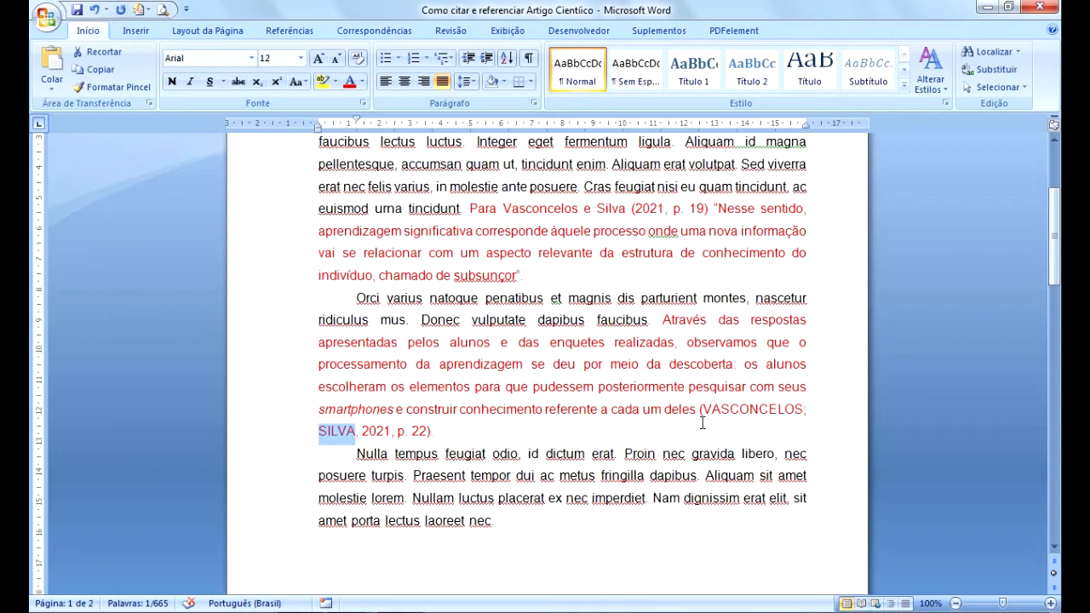
pyautogui.click(373, 430)
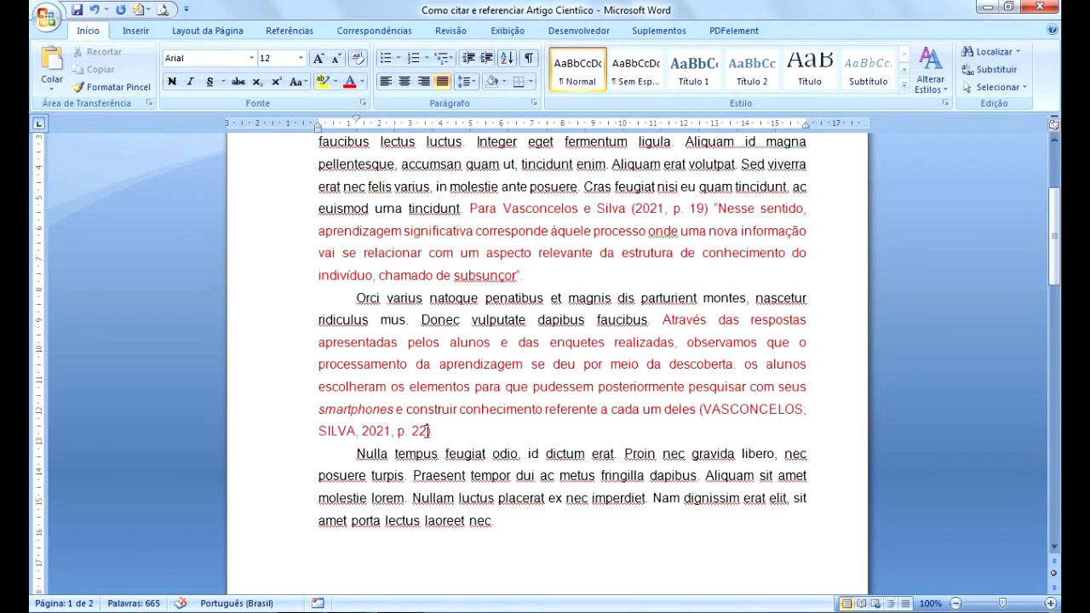
# - Switch to the first article's PDF in Acrobat Reader and check the page number printed below the yellow highlighted passage
pyautogui.moveTo(383, 610)
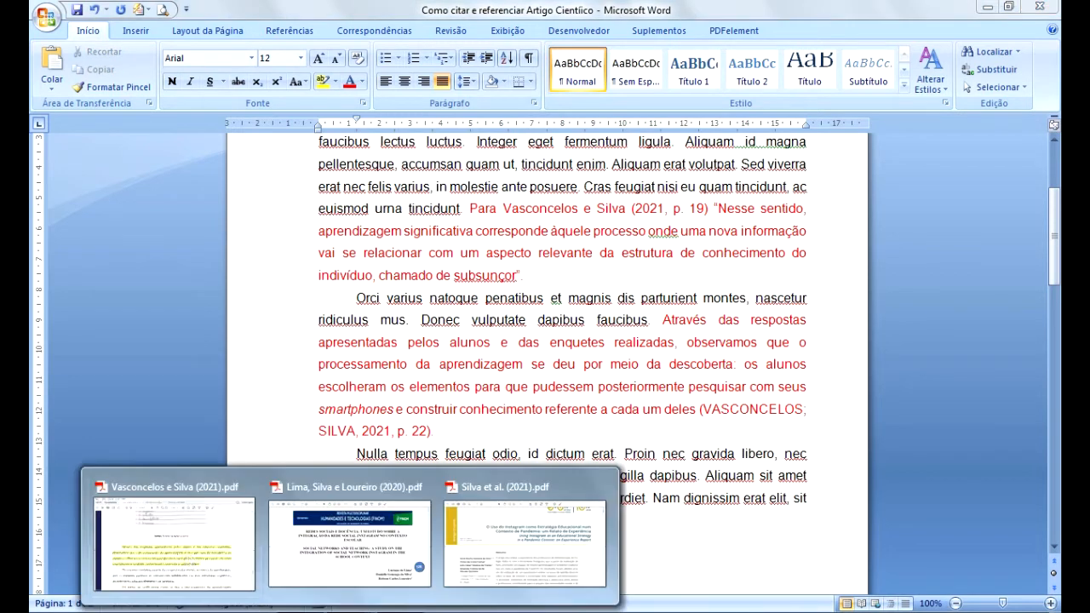
pyautogui.click(194, 553)
pyautogui.scroll(-10, 638, 503)
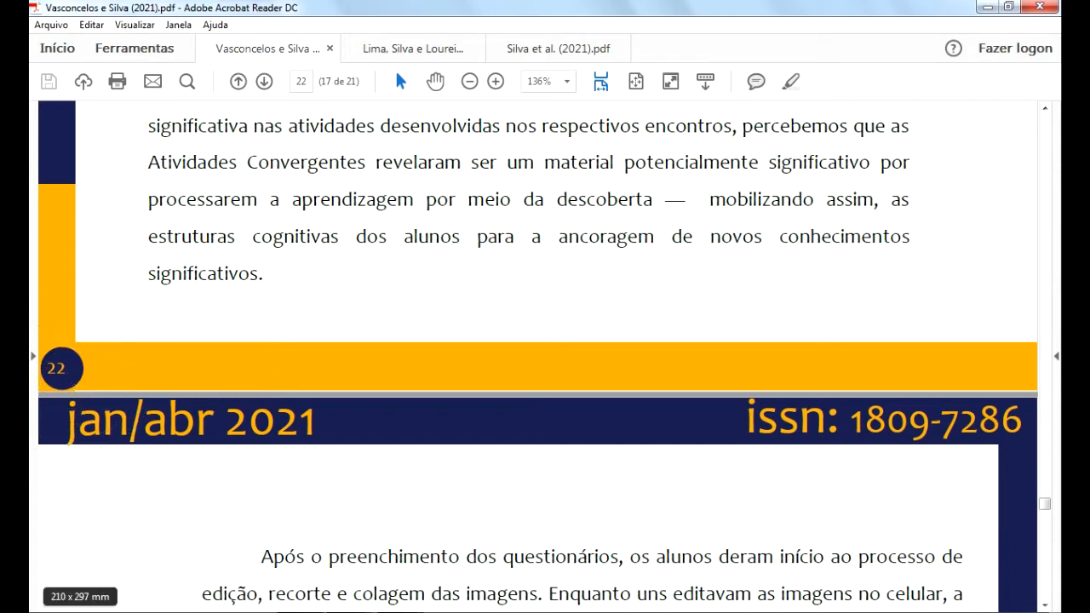
# - Switch to Word and split the red citation beginning "Através das respostas" off into its own paragraph
pyautogui.hotkey('alt', 'Tab')
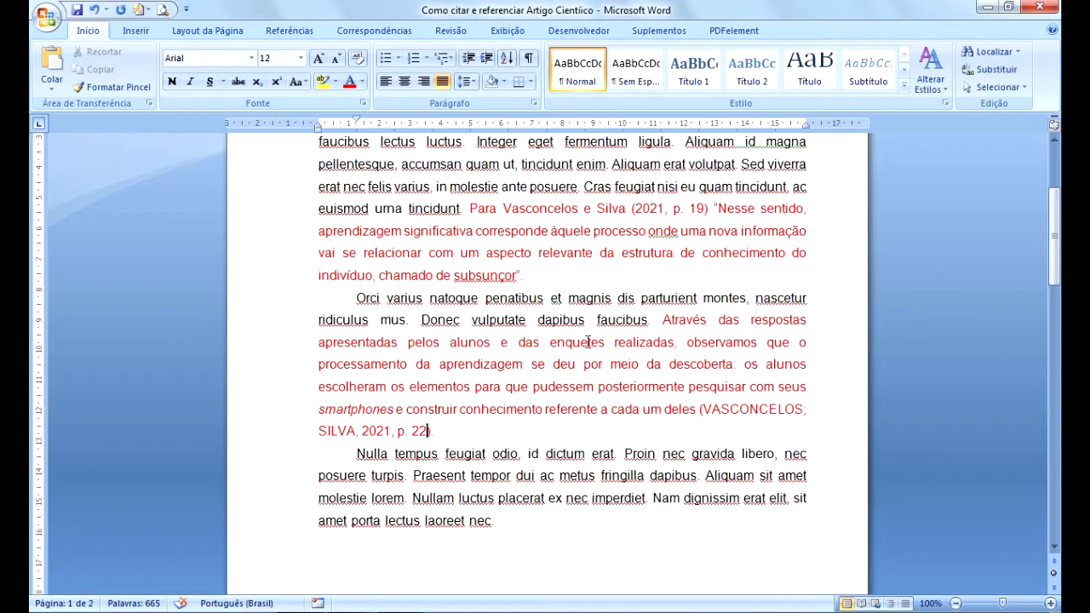
pyautogui.click(665, 321)
pyautogui.click(669, 346)
pyautogui.click(661, 321)
pyautogui.press('Return')
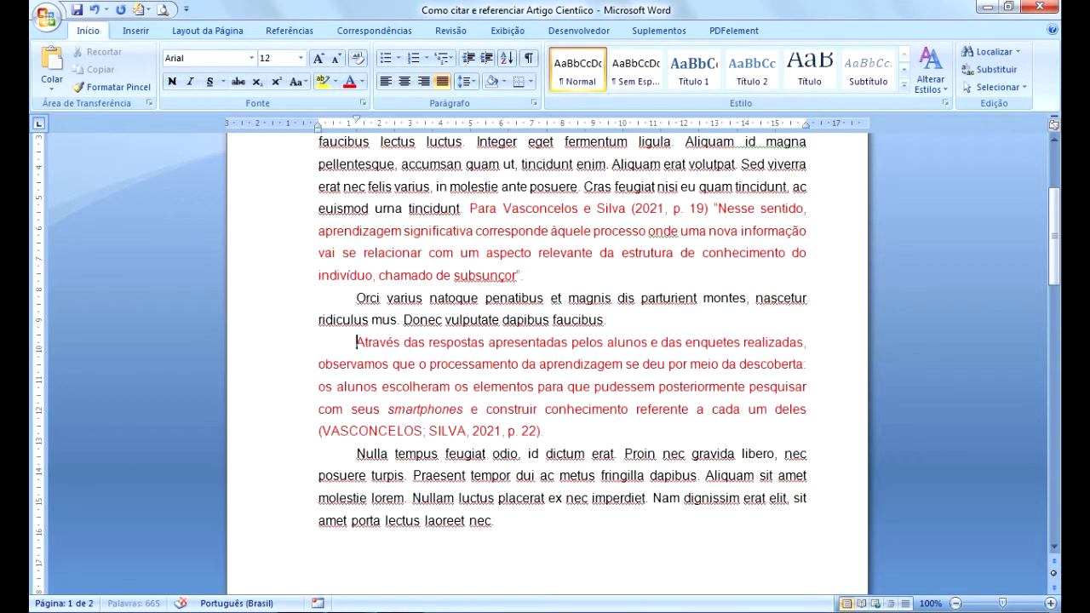
# - Indent the whole separated citation paragraph 4 cm from the left margin, including its first line
pyautogui.moveTo(356, 343); pyautogui.dragTo(553, 431)
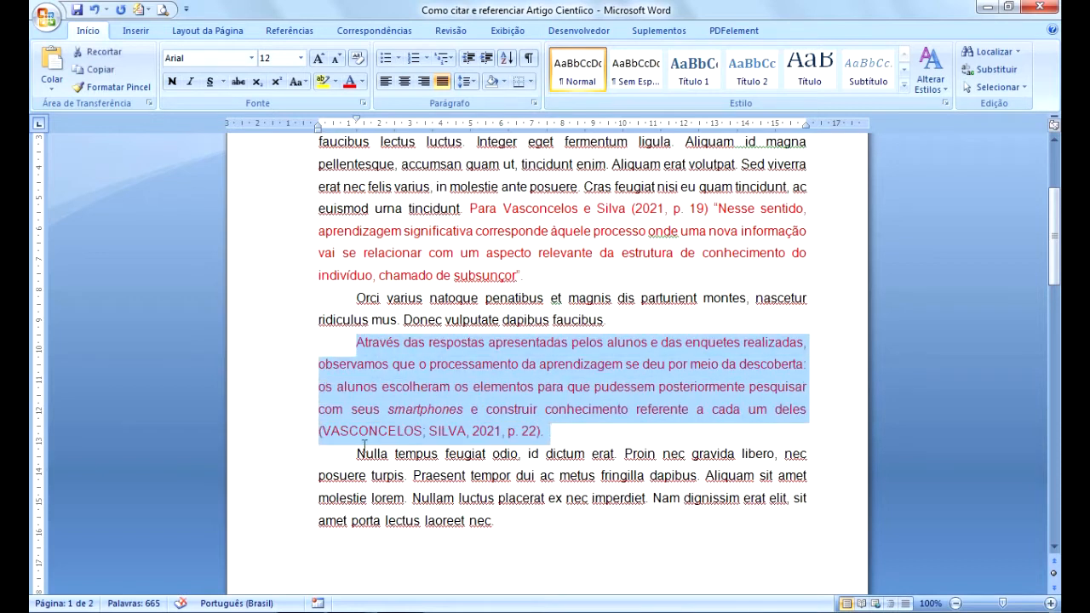
pyautogui.moveTo(357, 123); pyautogui.dragTo(439, 123)
pyautogui.moveTo(321, 127); pyautogui.dragTo(440, 128)
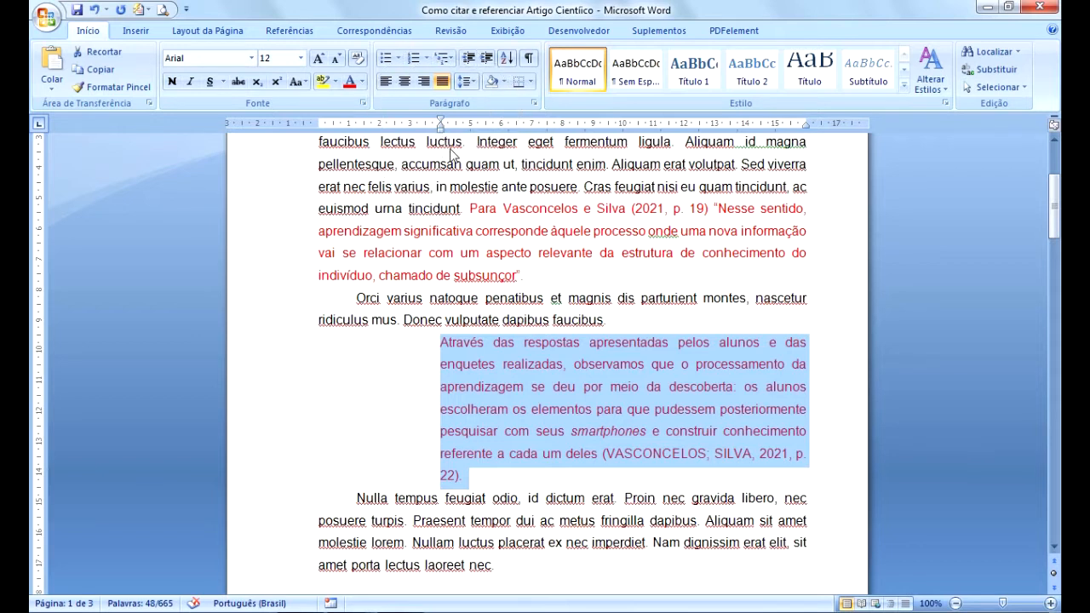
# - Set the indented citation's line spacing to 1,0 and its font size to 10
pyautogui.click(467, 82)
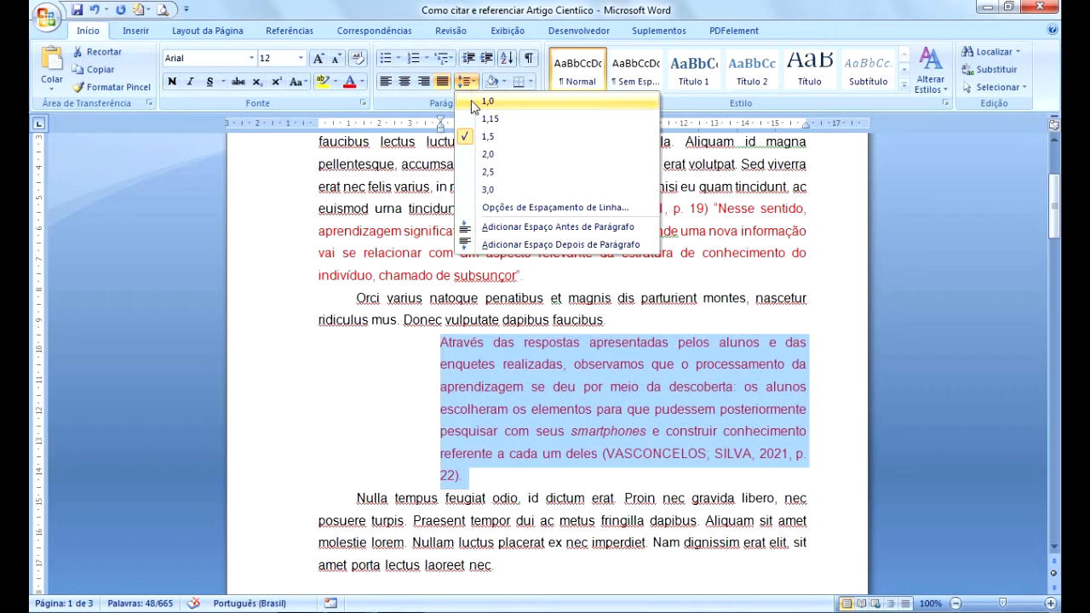
pyautogui.click(471, 101)
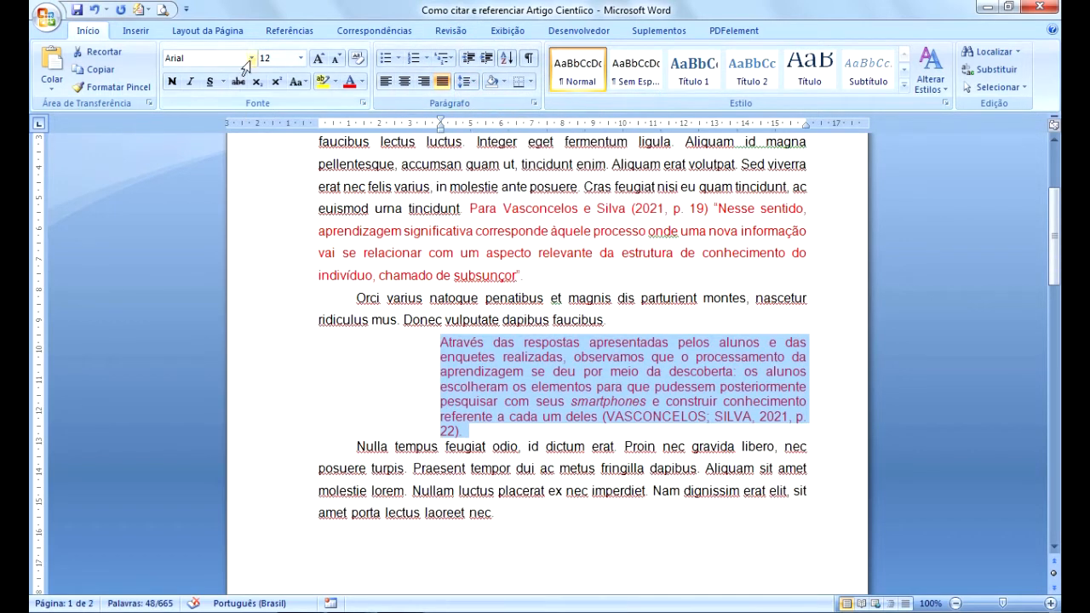
pyautogui.click(300, 58)
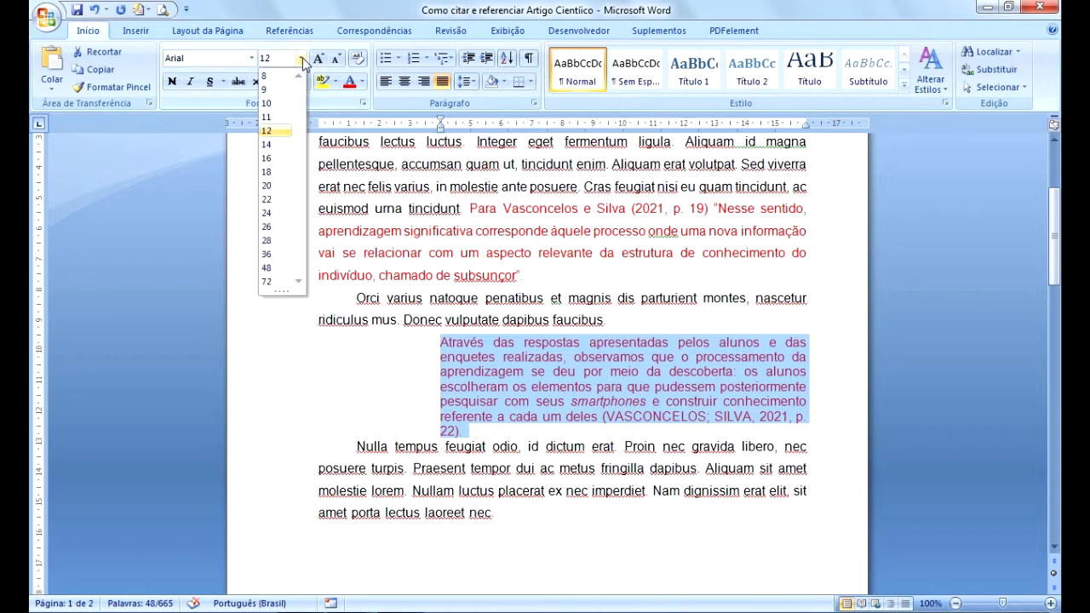
pyautogui.click(269, 103)
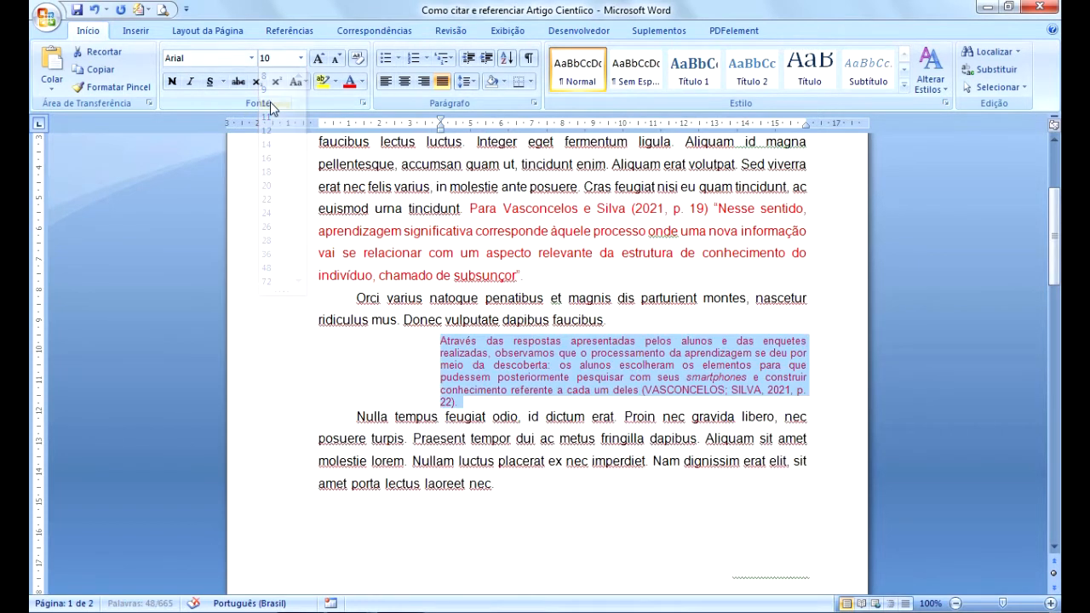
pyautogui.click(477, 406)
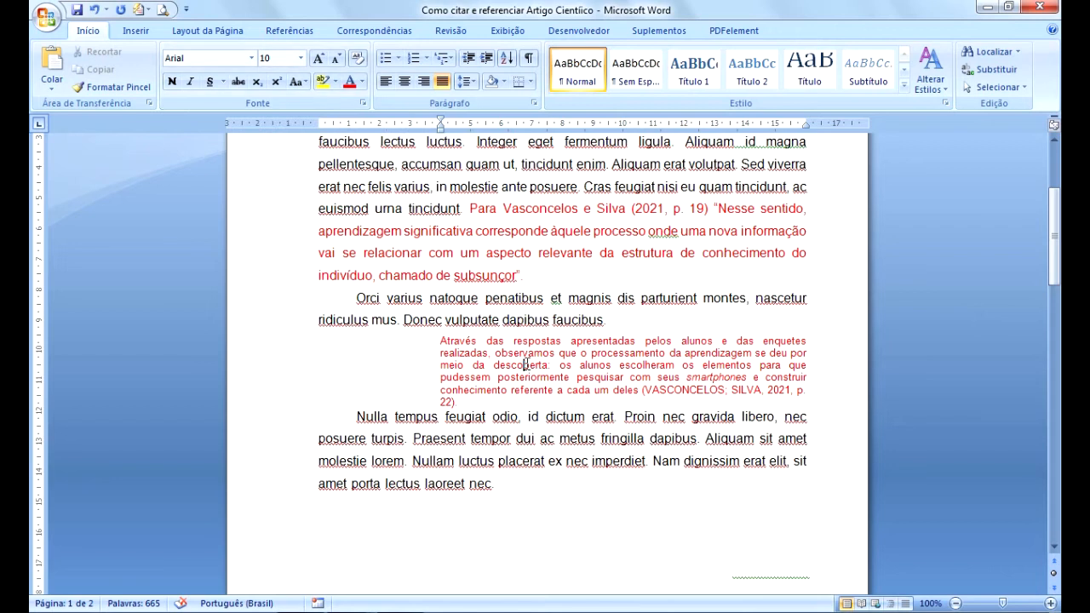
# - Color the hidden citation after "amet porta lectus laoreet nec." in the "Nulla tempus" paragraph red
pyautogui.scroll(-1, 419, 439)
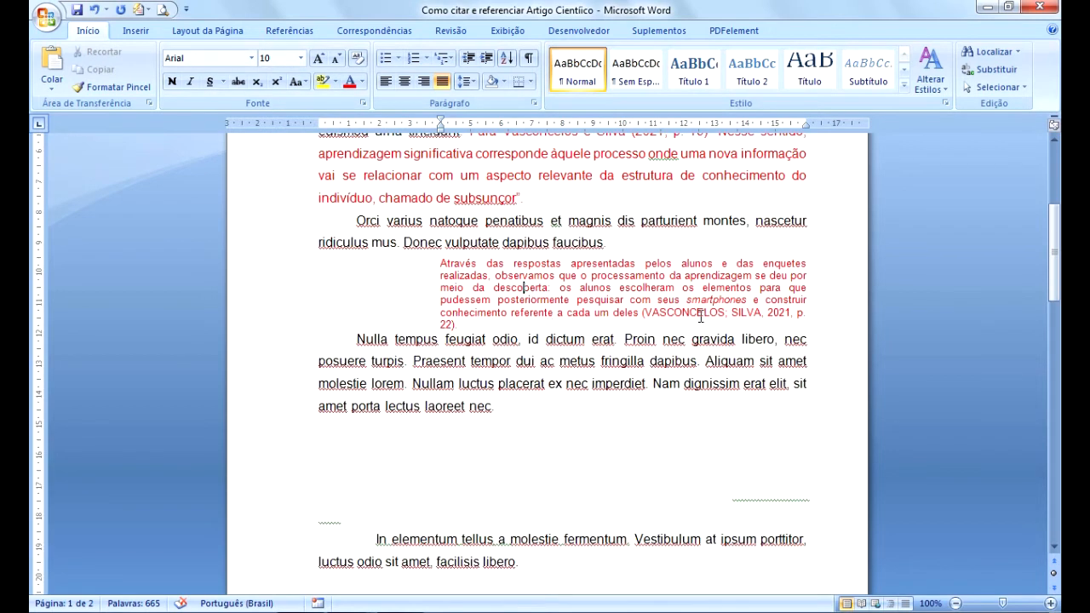
pyautogui.click(569, 294)
pyautogui.scroll(-2, 428, 373)
pyautogui.scroll(-1, 428, 373)
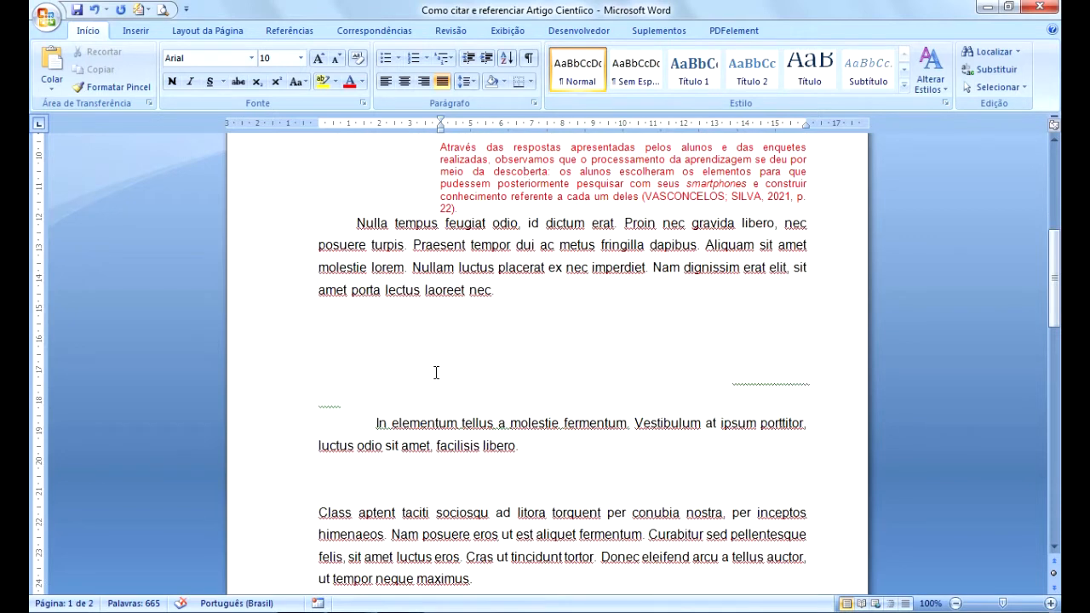
pyautogui.moveTo(495, 290); pyautogui.dragTo(379, 337)
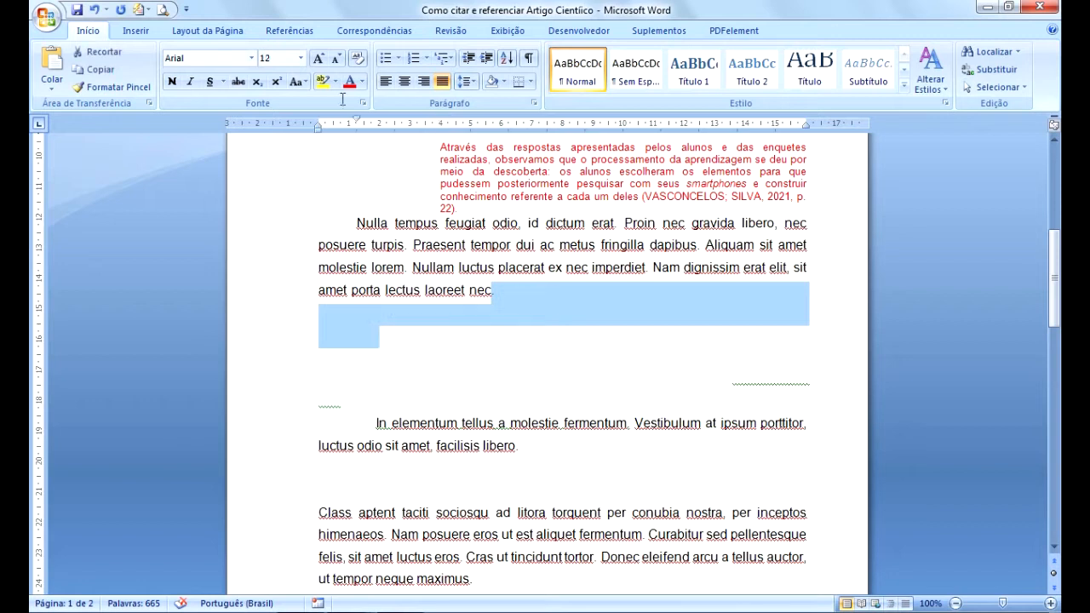
pyautogui.write('Vasconcelos e Silva (2021) afirmaram que o uso do Instagram, em aulas de Ciências, ocasionou uma melhor relação entre a professora e alunas.')
pyautogui.click(474, 356)
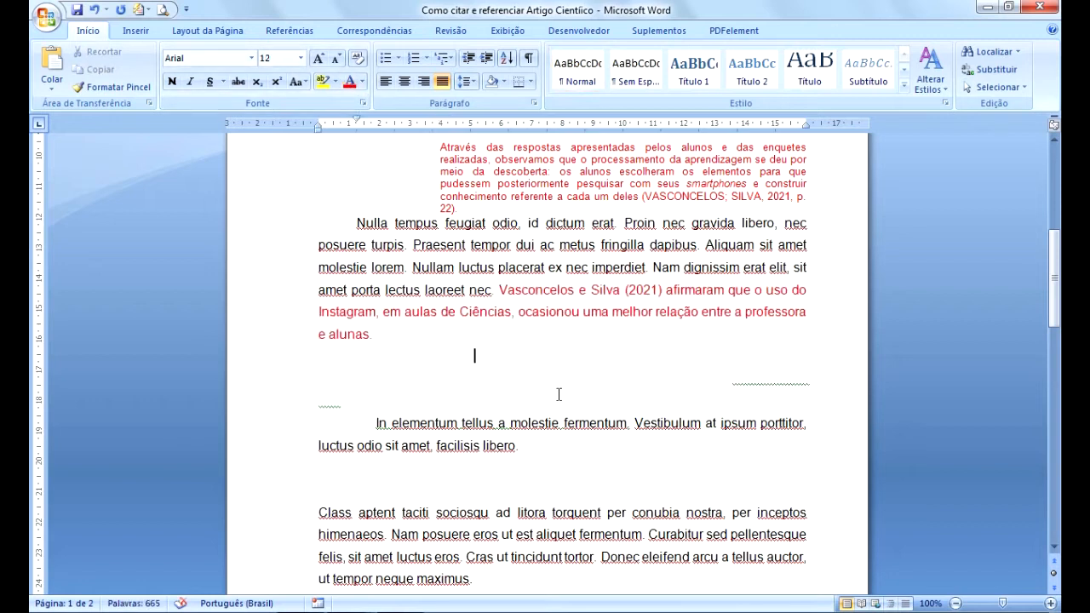
# - Switch to the first article's PDF in Acrobat Reader, go to page 18 and examine the two highlighted passages behind the paraphrase
pyautogui.press('ctrl')
pyautogui.moveTo(352, 609)
pyautogui.click(175, 537)
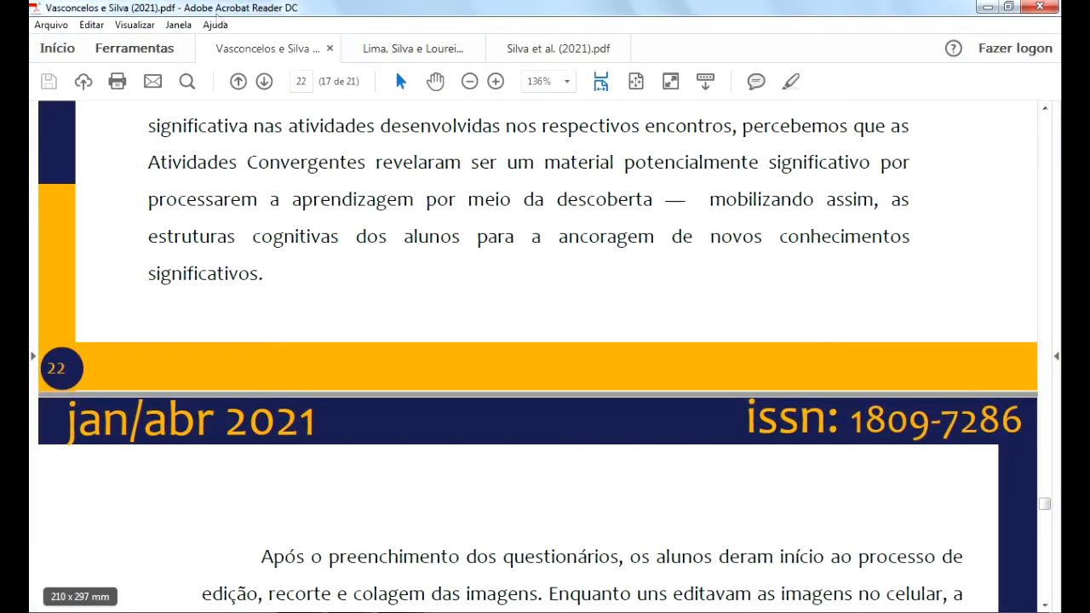
pyautogui.write('18')
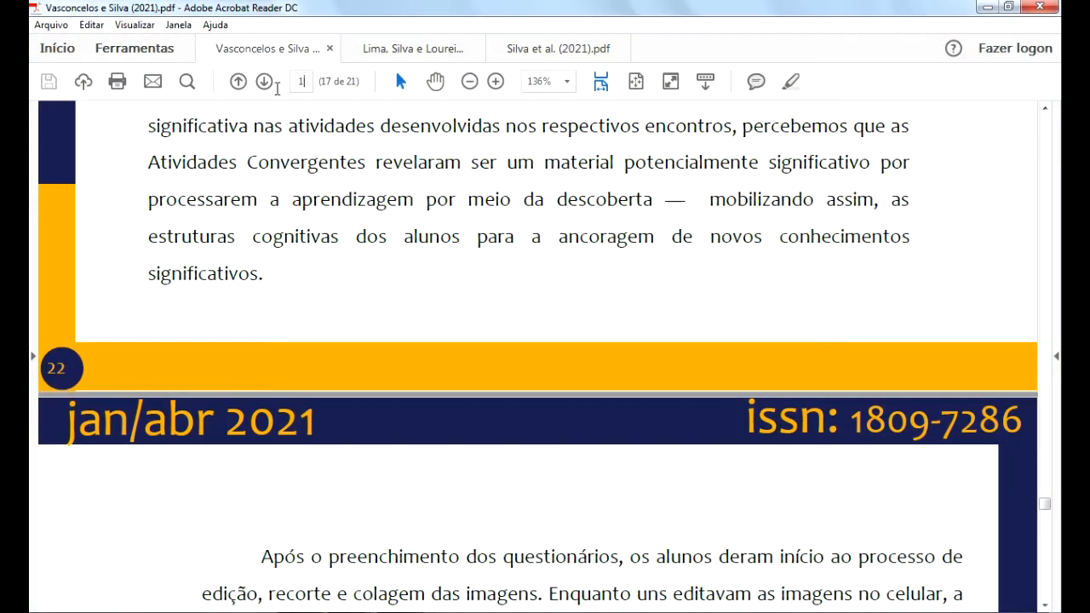
pyautogui.press('Return')
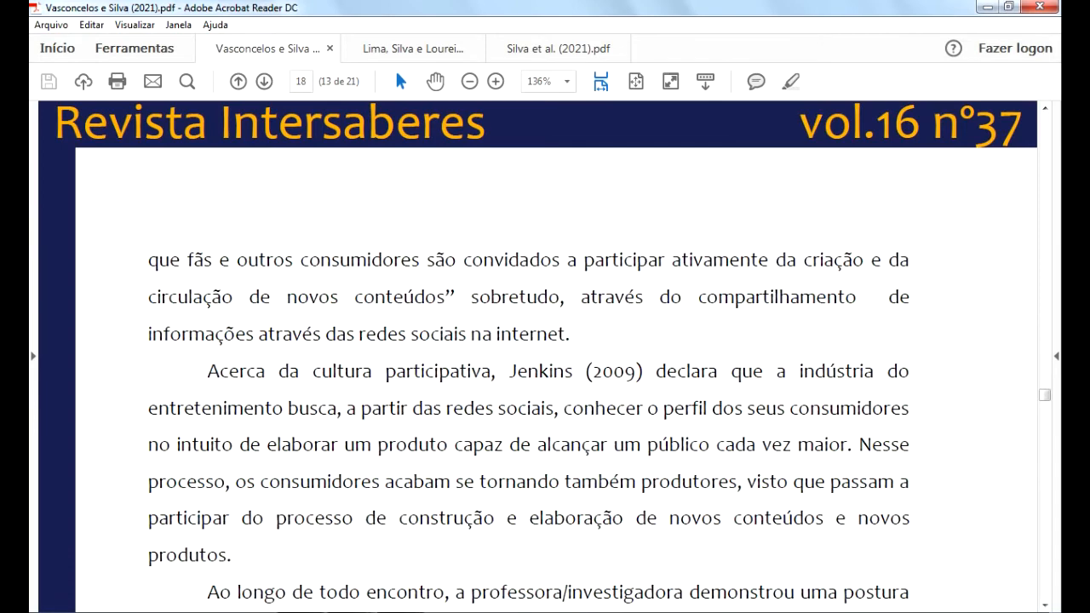
pyautogui.scroll(-8, 479, 470)
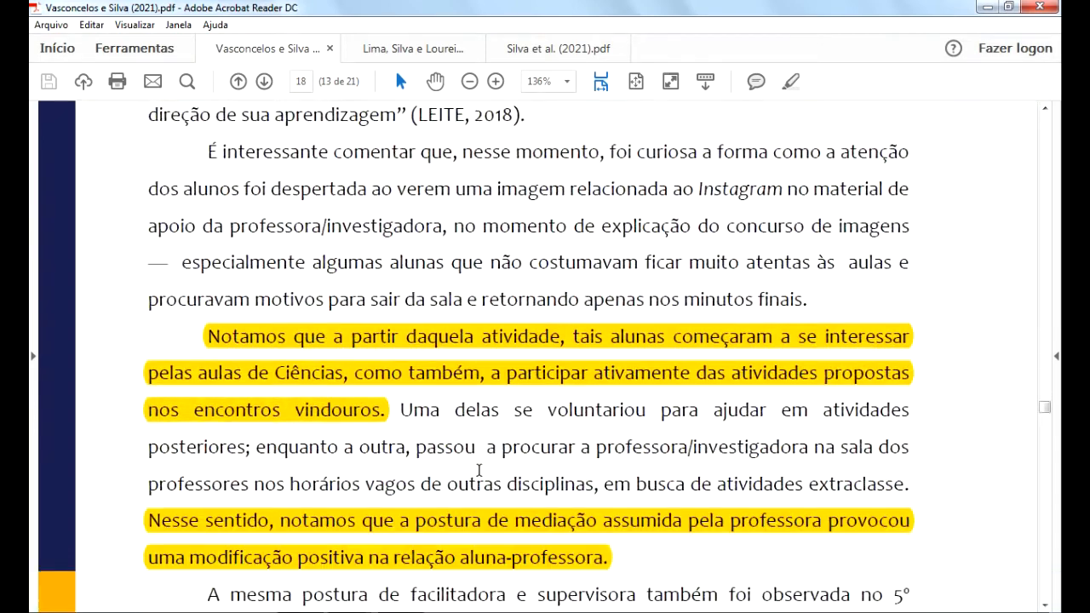
pyautogui.scroll(-1, 480, 470)
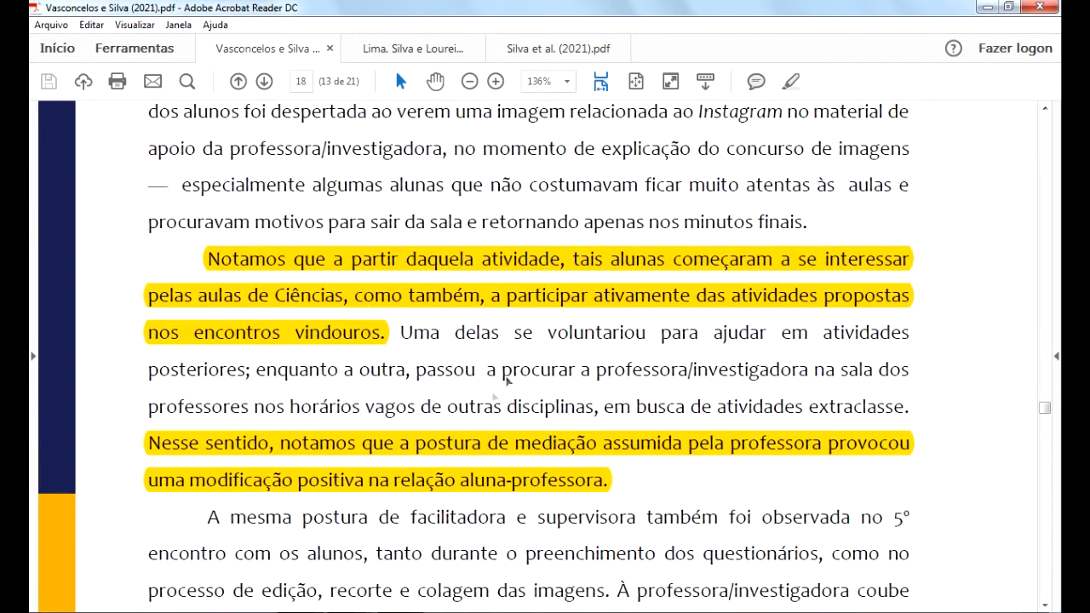
# - Return to the Word document and examine the authors and year in the red paraphrase of the "Nulla tempus" paragraph
pyautogui.click(425, 439)
pyautogui.hotkey('alt', 'Tab')
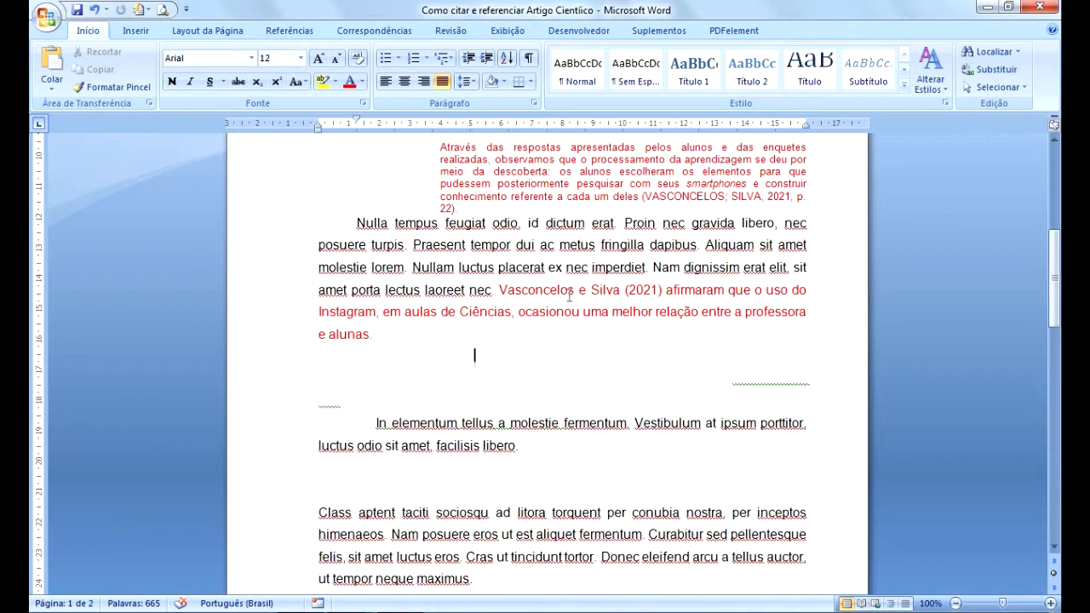
pyautogui.press('ctrl')
pyautogui.click(642, 294)
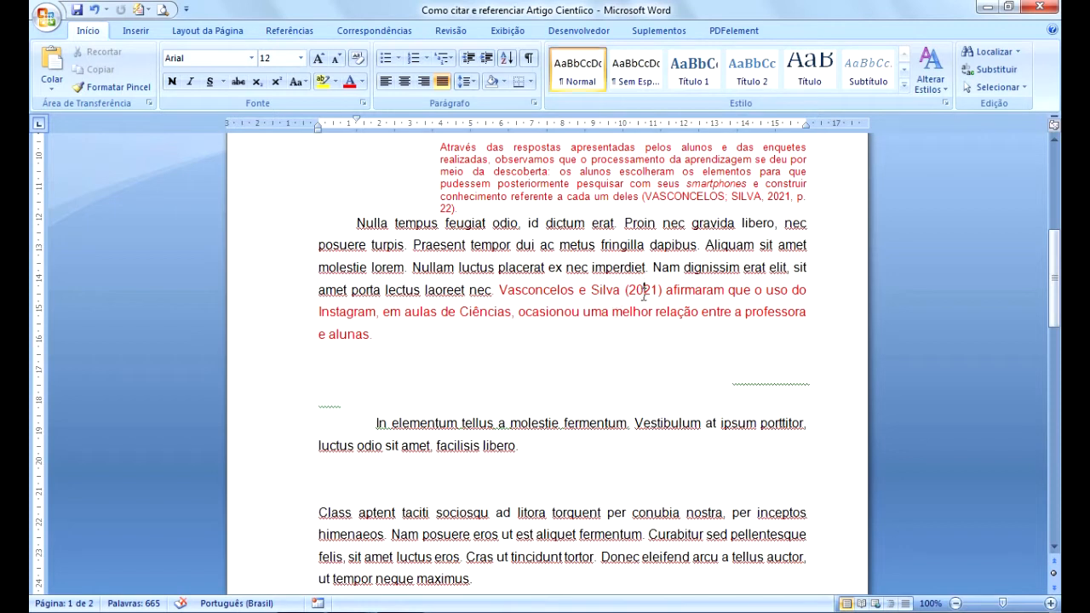
pyautogui.click(640, 298)
# - Color the three hidden lines between "e alunas." and "In elementum tellus" red
pyautogui.click(373, 337)
pyautogui.moveTo(360, 350); pyautogui.dragTo(844, 409)
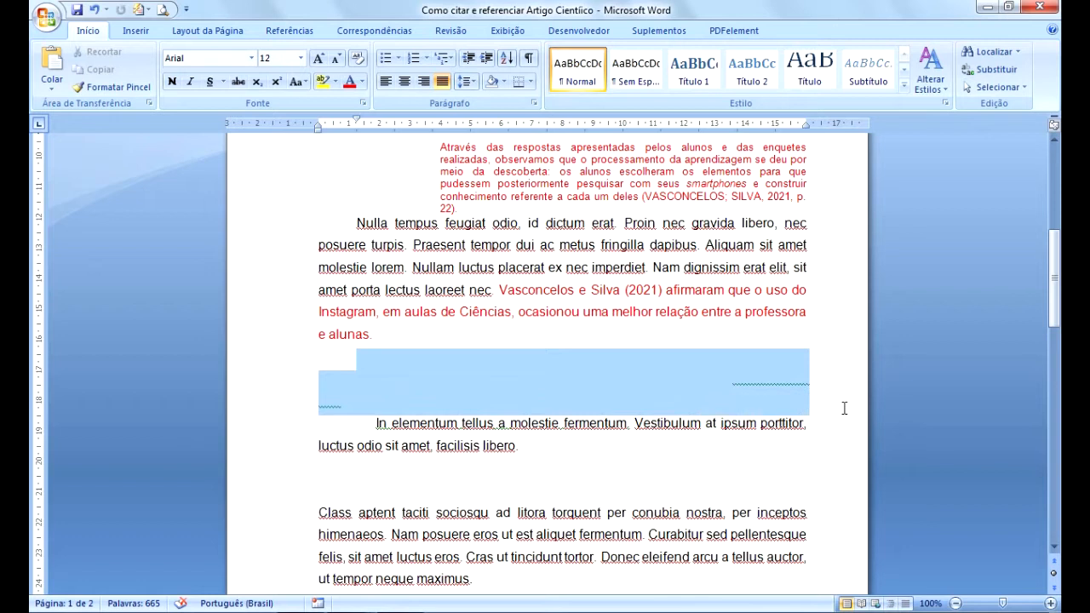
pyautogui.click(349, 81)
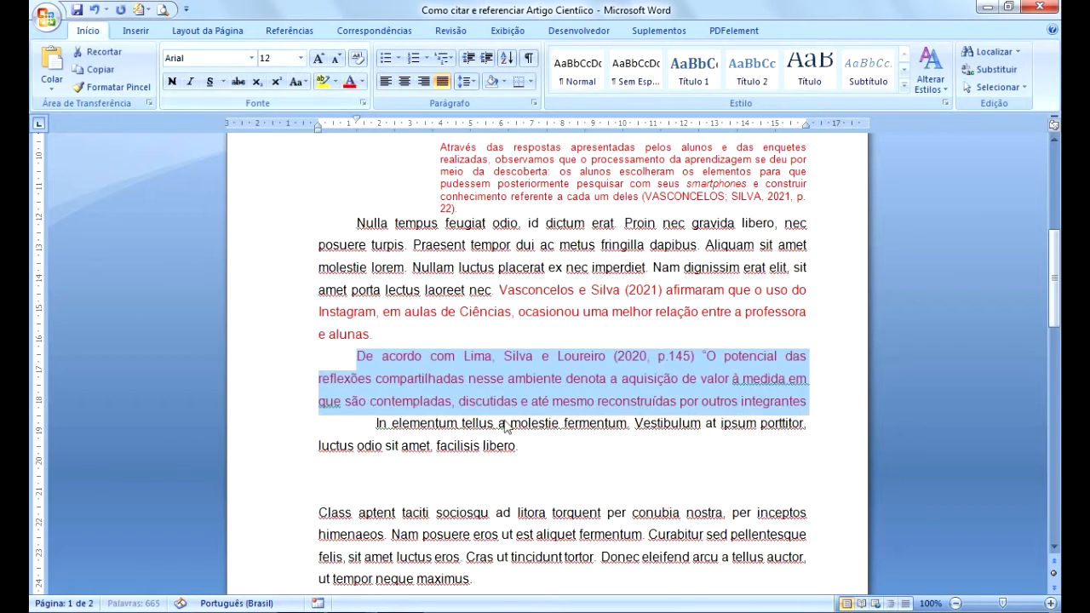
pyautogui.click(498, 378)
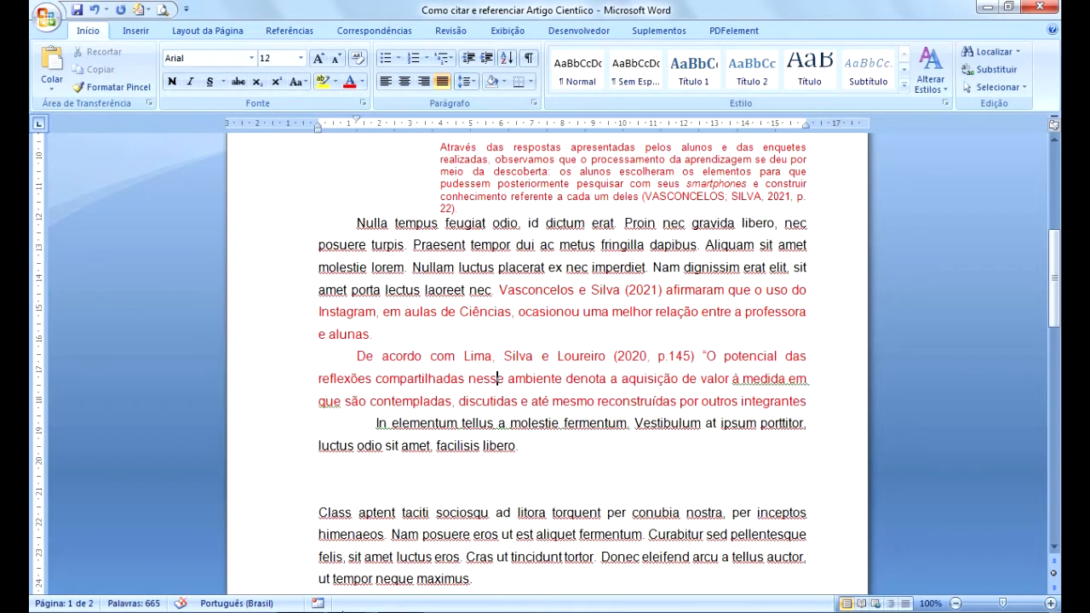
# - Switch to the second article's PDF in Acrobat Reader, examine the authors on its first page, and return to Word
pyautogui.click(329, 558)
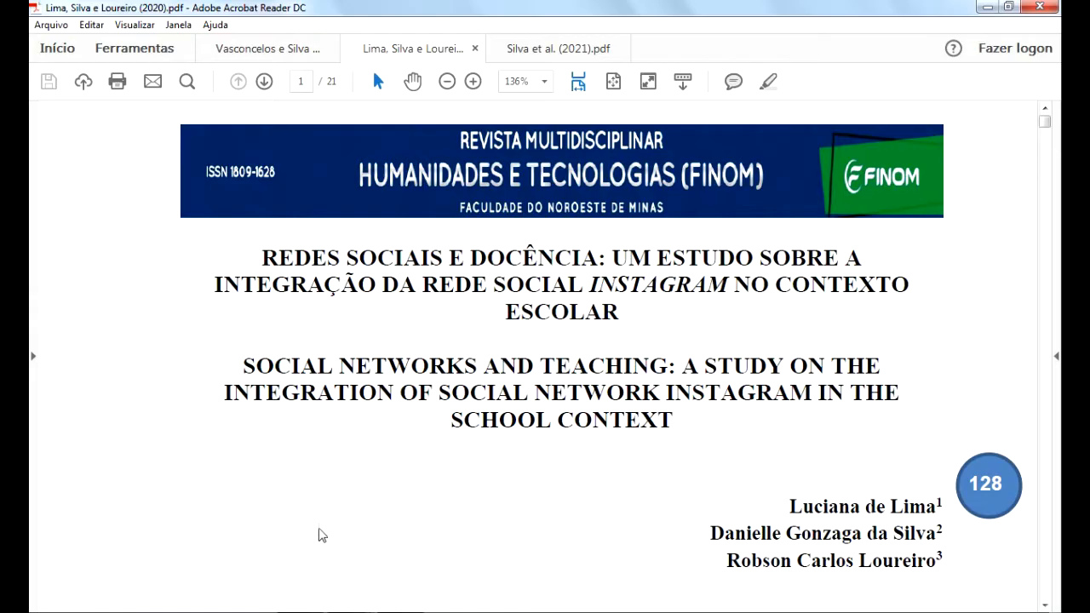
pyautogui.click(931, 513)
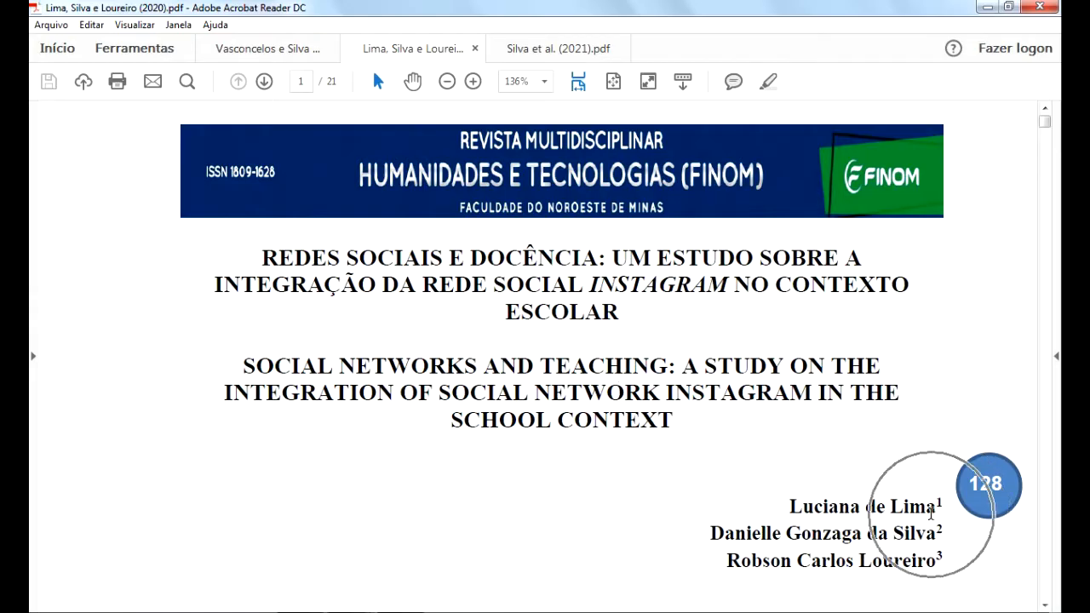
pyautogui.press('ctrl')
pyautogui.press('ctrl')
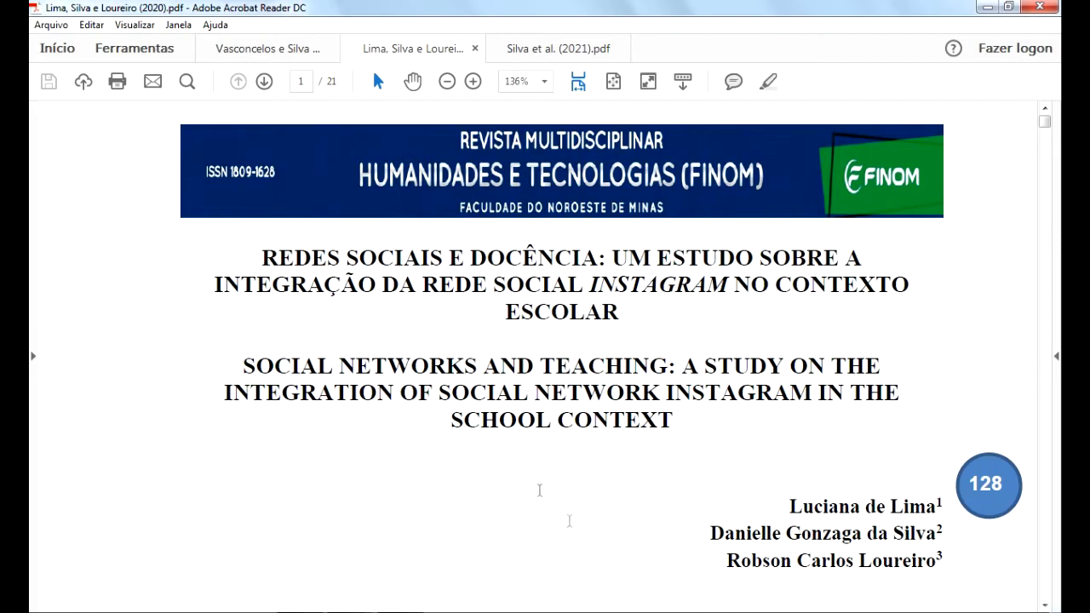
pyautogui.scroll(-3, 539, 489)
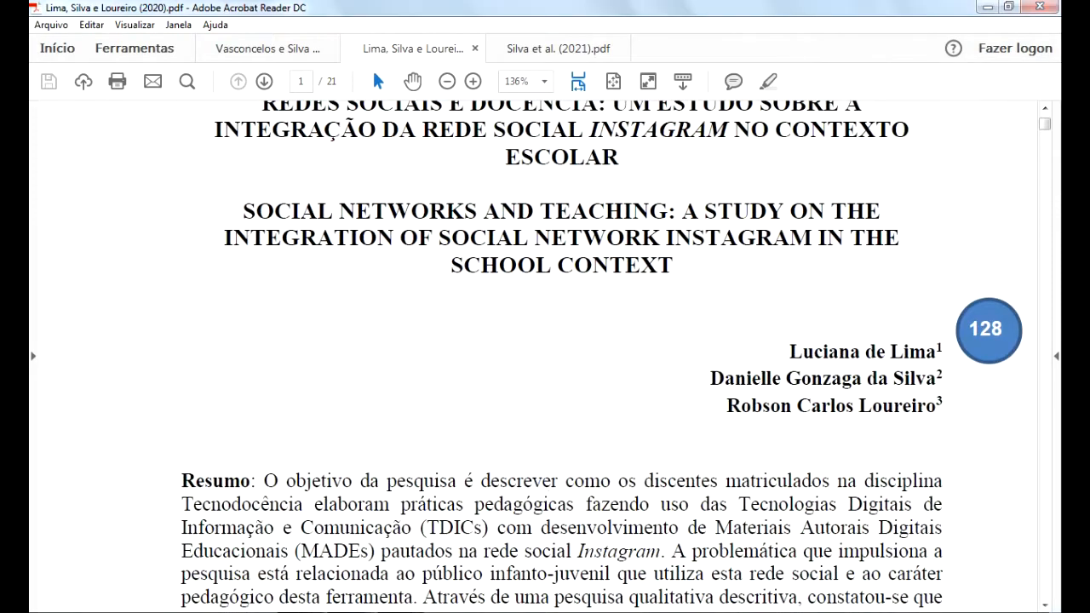
pyautogui.hotkey('alt', 'Tab')
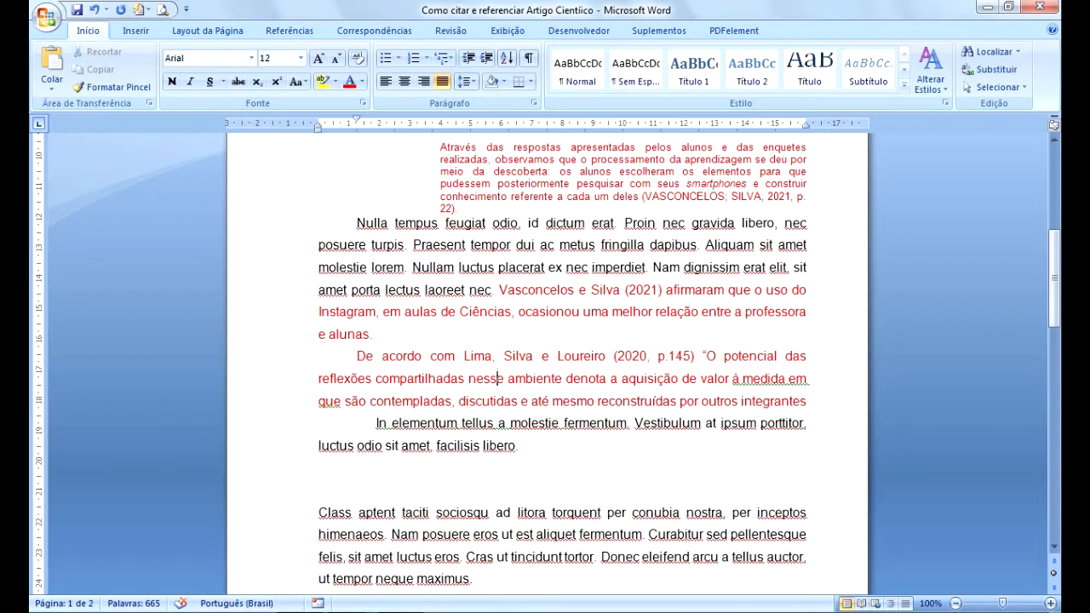
# - Switch to the second article's PDF in Acrobat Reader, go to page 18 and examine its printed page number and highlighted passage
pyautogui.moveTo(341, 603)
pyautogui.click(407, 529)
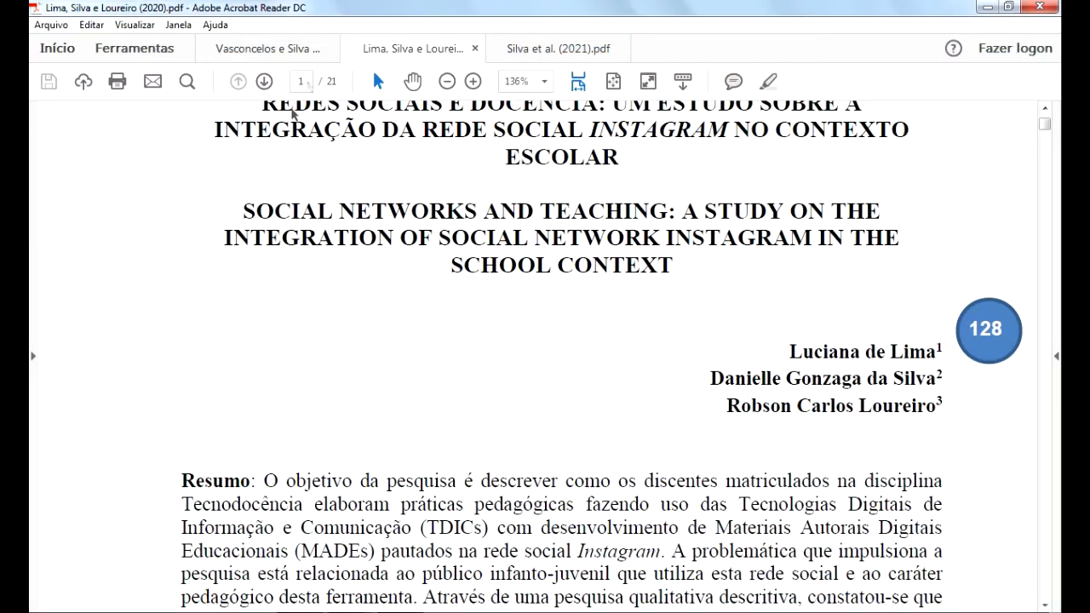
pyautogui.moveTo(307, 83); pyautogui.dragTo(274, 82)
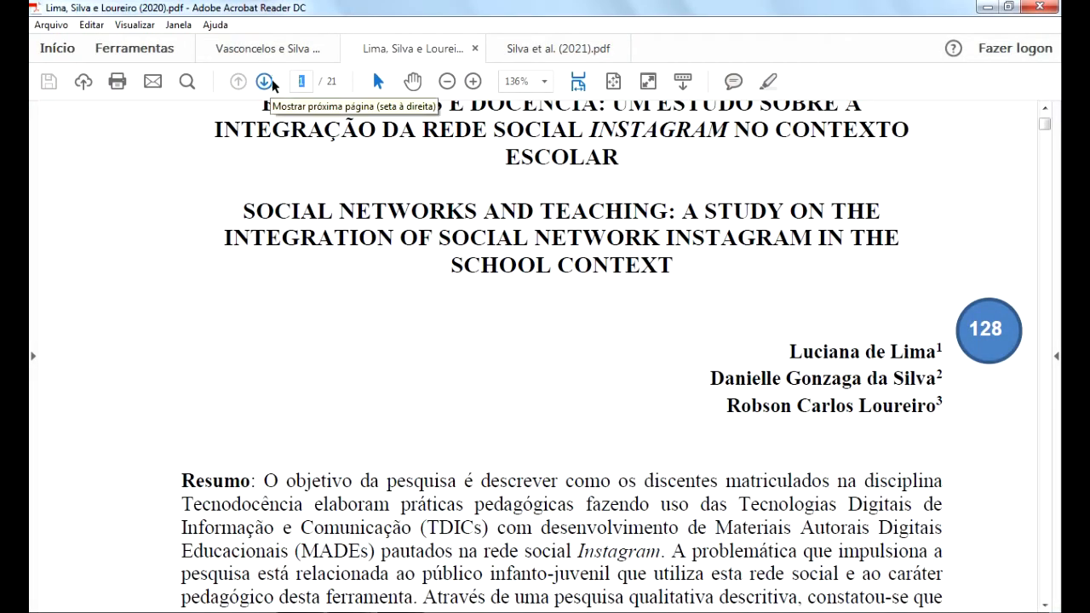
pyautogui.write('8')
pyautogui.press('Return')
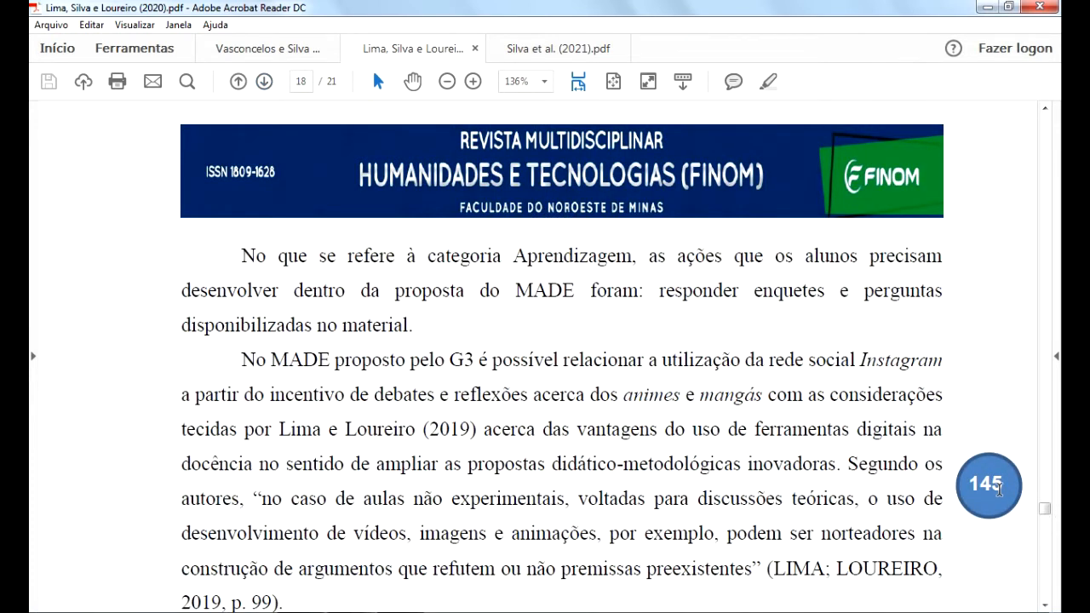
pyautogui.scroll(-9, 606, 474)
pyautogui.scroll(-10, 606, 474)
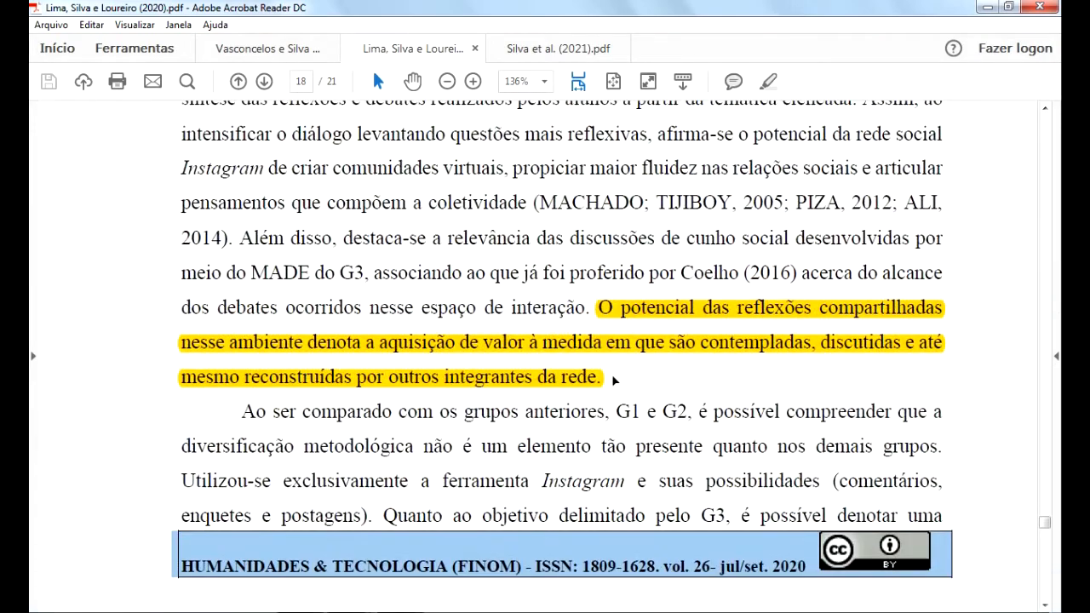
pyautogui.press('ctrl')
pyautogui.press('ctrl')
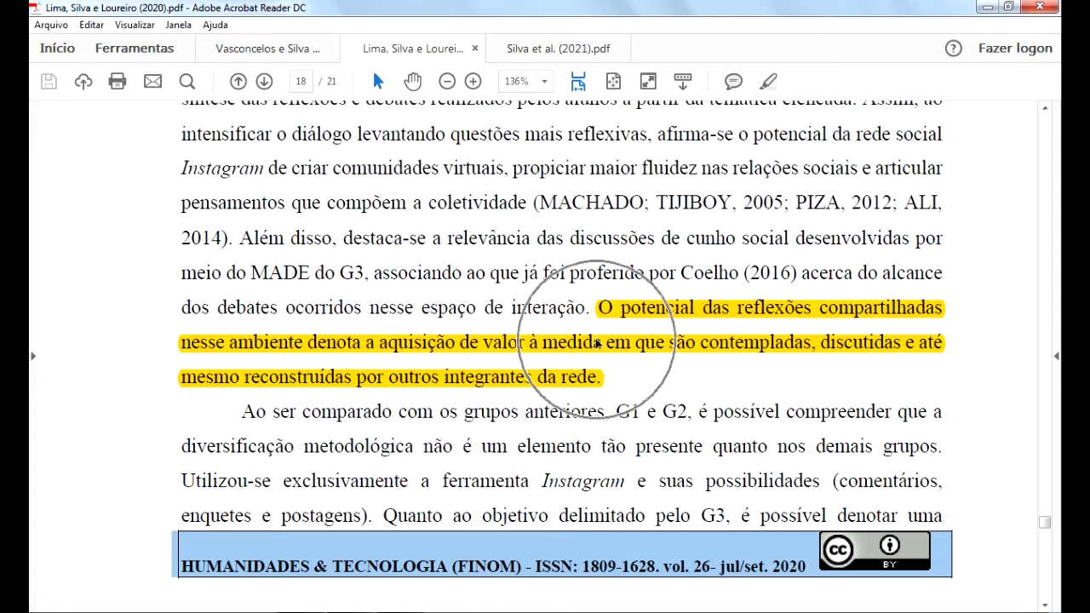
# - Return to the Word document and examine the authors, year and page in the citation beginning "De acordo com"
pyautogui.hotkey('alt', 'Tab')
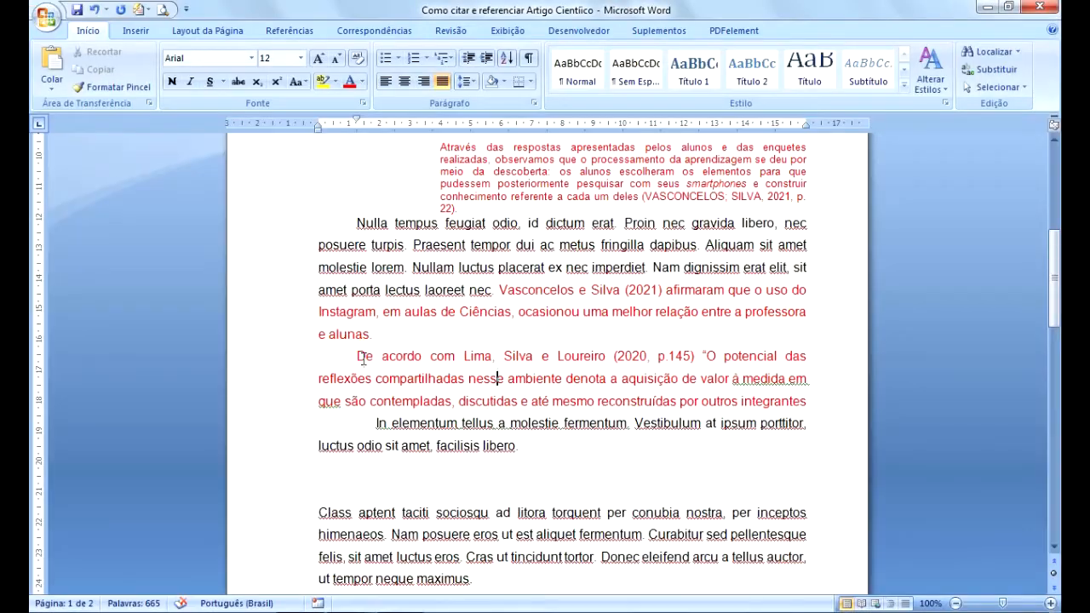
pyautogui.press('ctrl')
pyautogui.press('ctrl')
pyautogui.press('ctrl')
pyautogui.write(',')
# - Switch back to the second article's PDF and compare the printed page number with the highlighted passage on the same page
pyautogui.moveTo(397, 612)
pyautogui.click(368, 545)
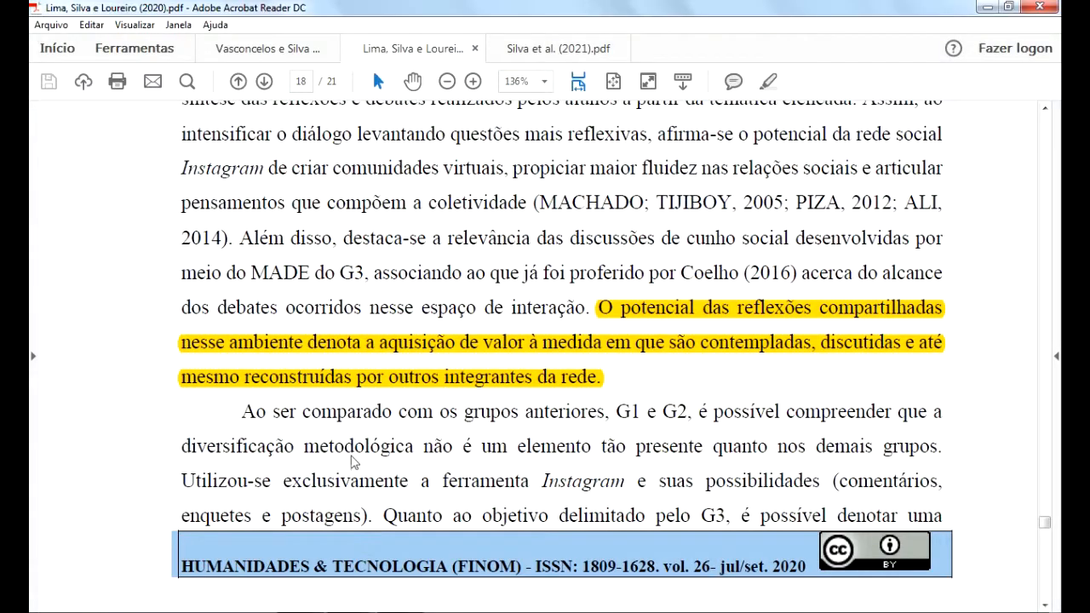
pyautogui.scroll(3, 698, 387)
pyautogui.scroll(5, 698, 387)
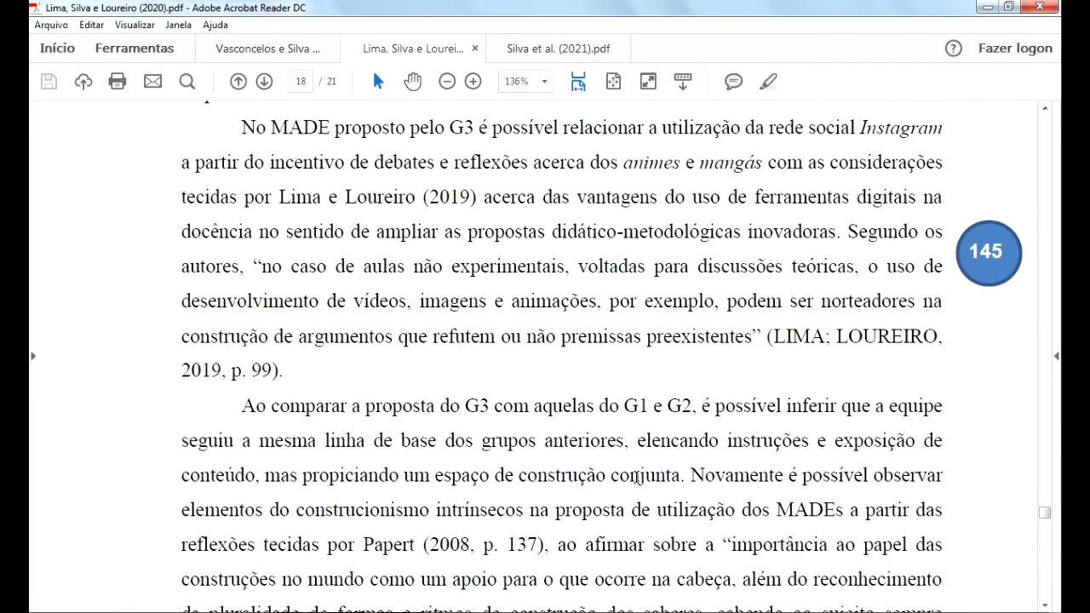
pyautogui.scroll(-4, 637, 485)
pyautogui.scroll(-7, 637, 485)
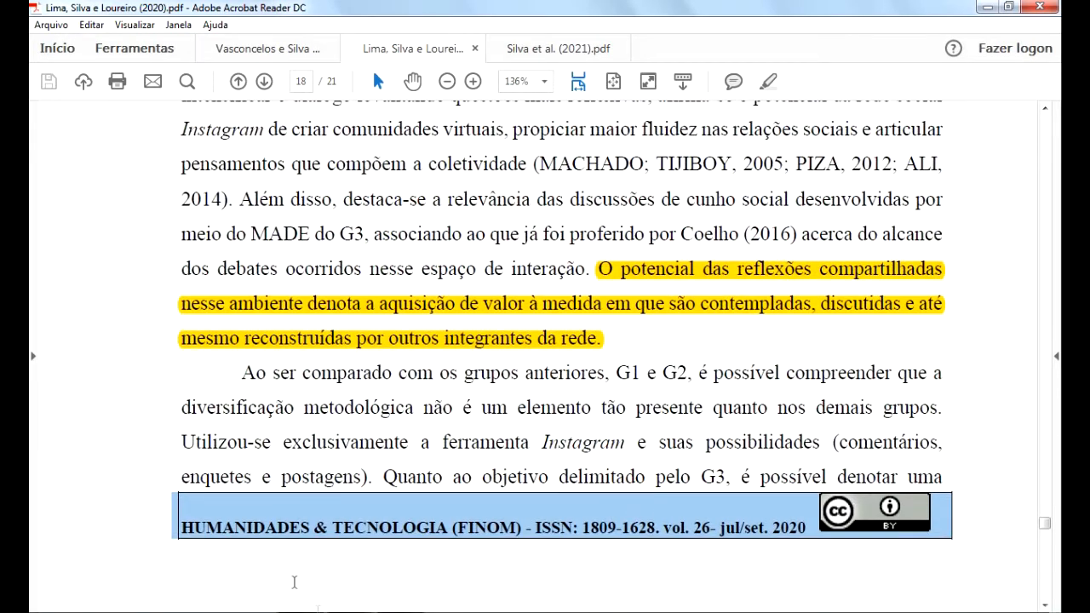
# - Return to Word and color the hidden end of the citation just before "In elementum tellus" red
pyautogui.hotkey('alt', 'Tab')
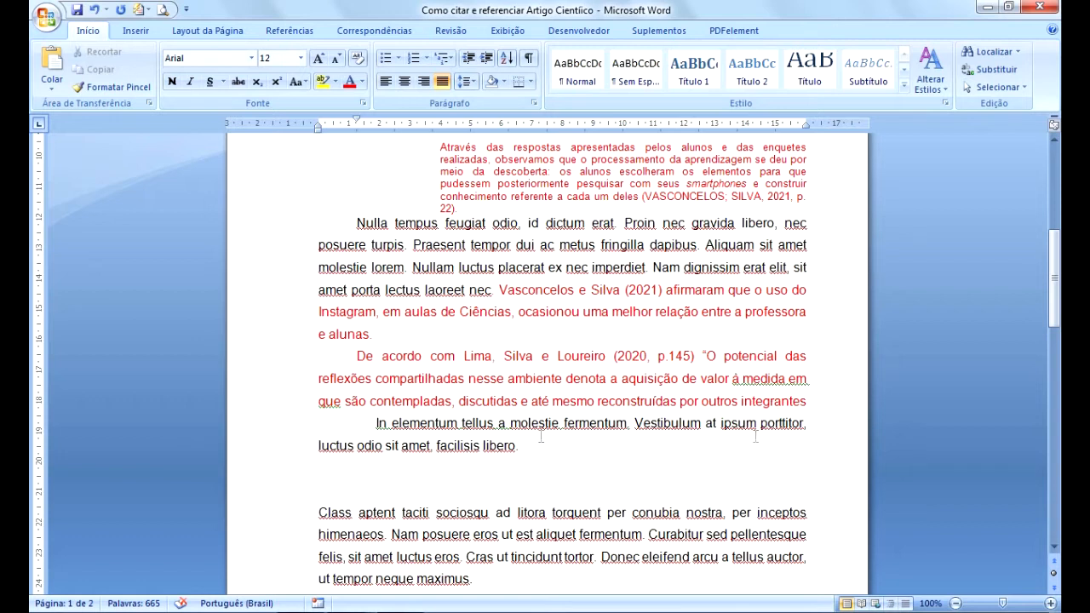
pyautogui.moveTo(308, 428); pyautogui.dragTo(376, 423)
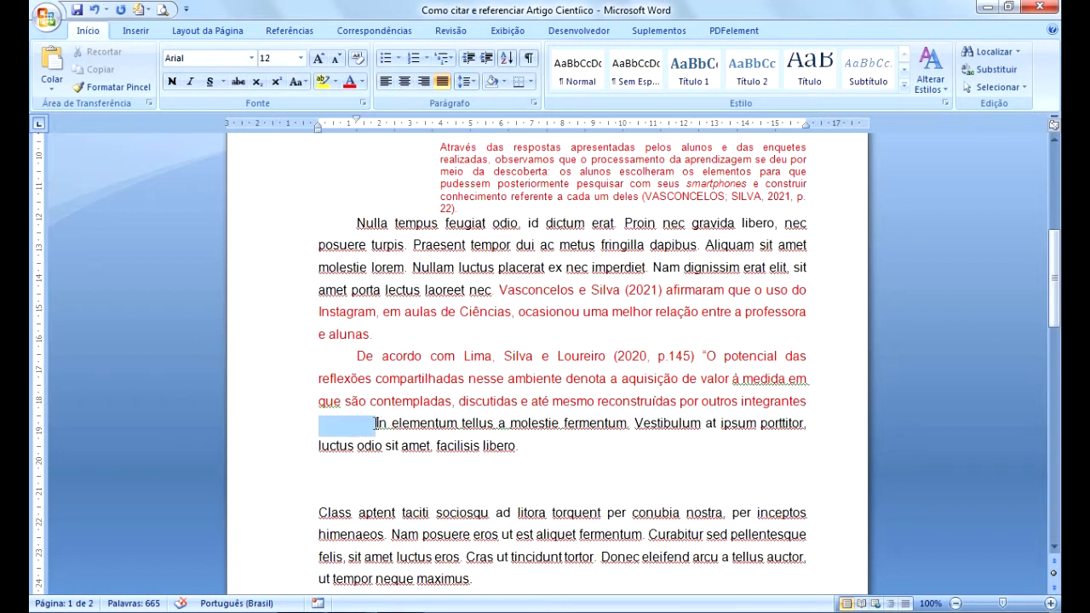
pyautogui.click(349, 82)
pyautogui.click(375, 435)
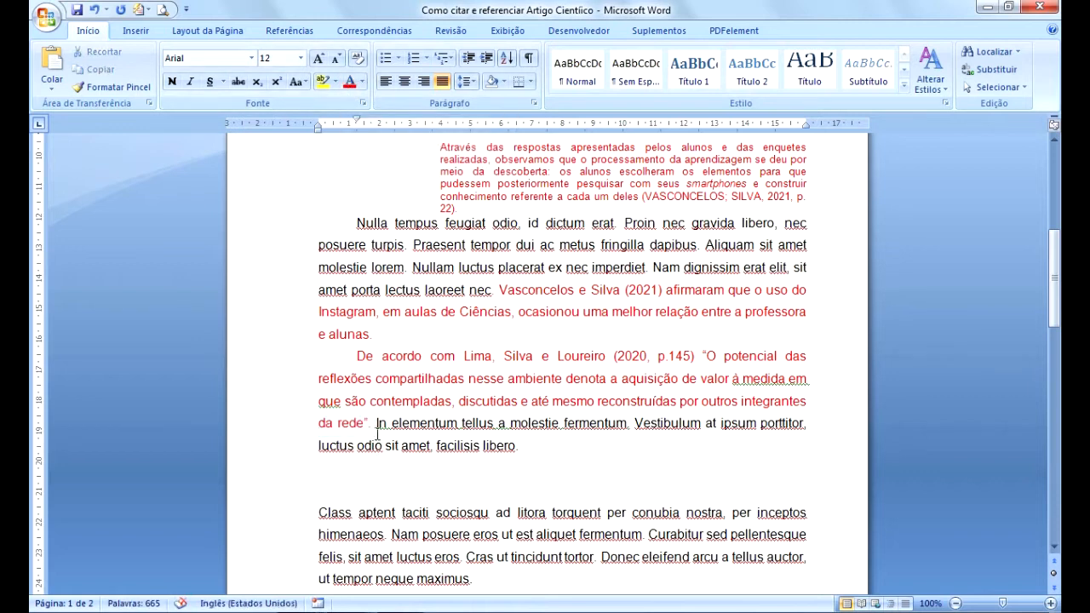
pyautogui.click(724, 402)
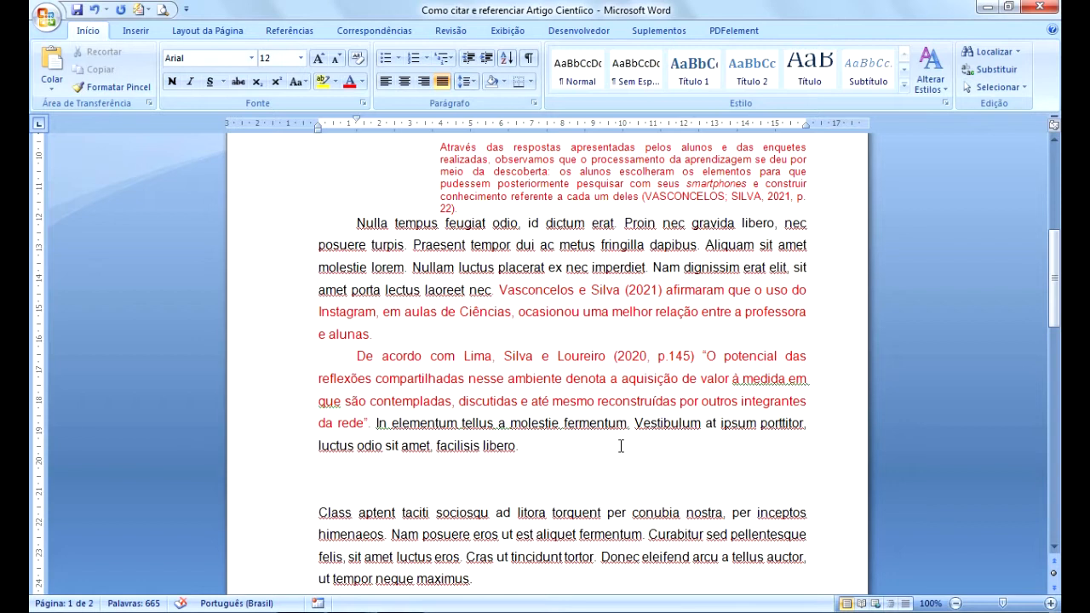
# - Color the hidden citation between "facilisis libero." and "Class aptent taciti" red
pyautogui.moveTo(521, 446); pyautogui.dragTo(815, 503)
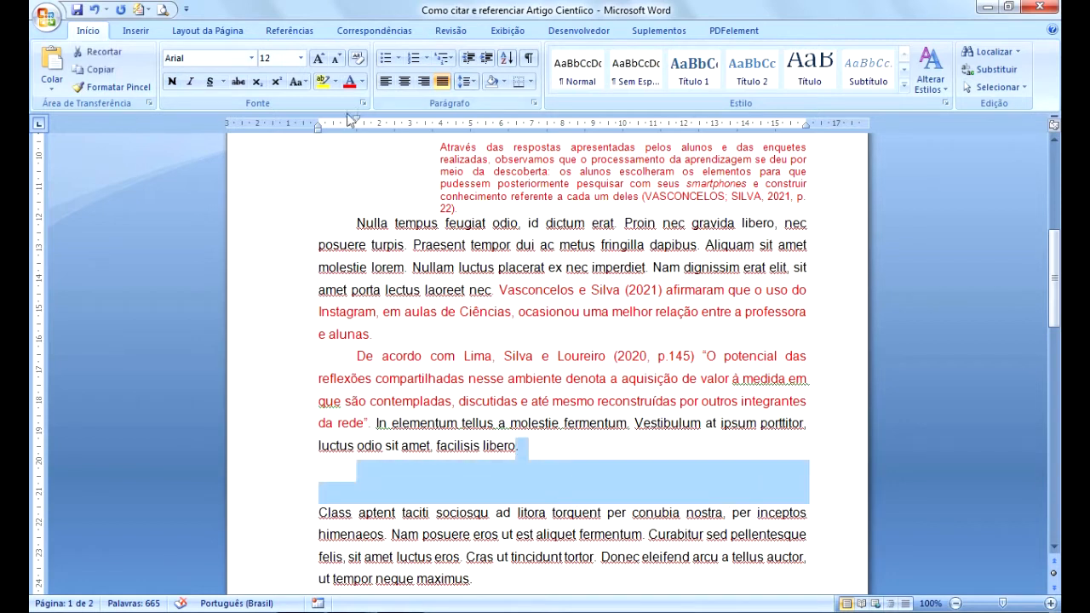
pyautogui.write('"Utilizou-se exclusivamente a ferramenta Instagram e suas possibilidades como comentários, enquetes e postagens" (LIMA; SILVA; LOUREIRO, 2020, p. 145).')
pyautogui.click(550, 491)
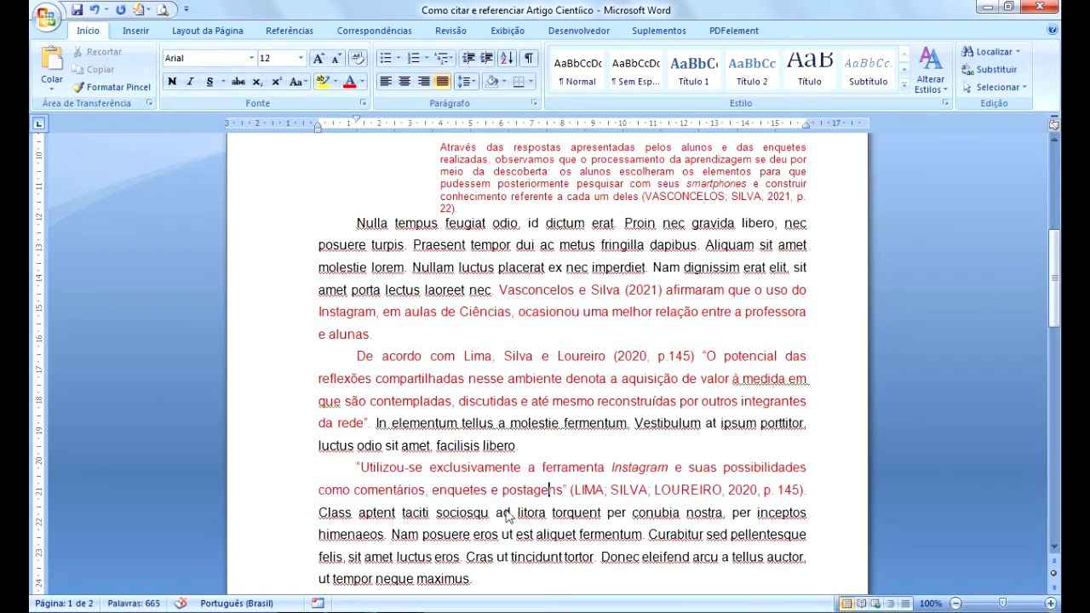
pyautogui.scroll(-1, 504, 485)
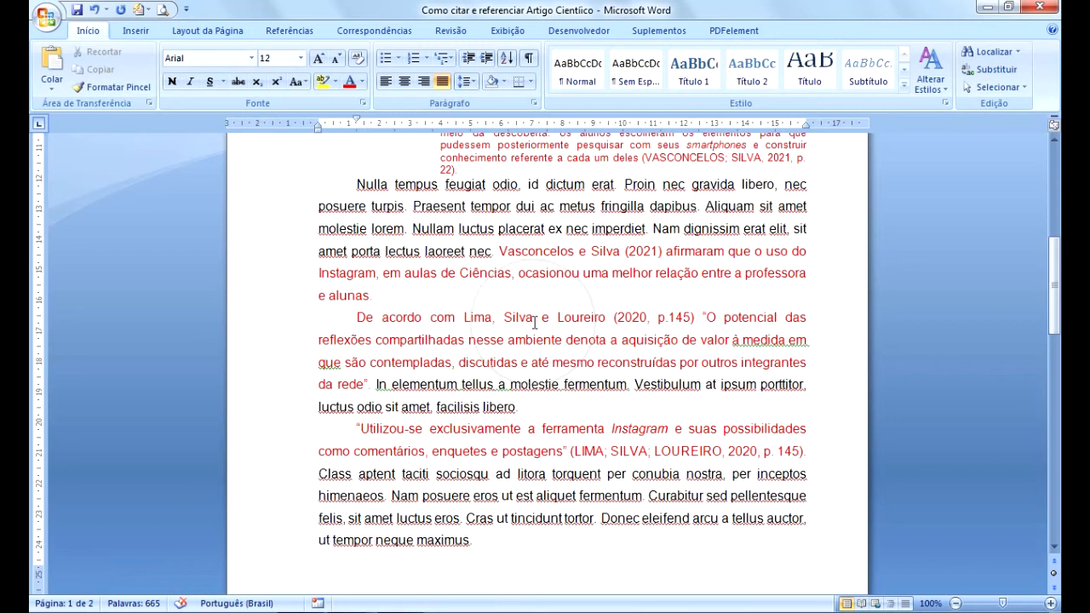
# - Examine the capitalized authors, semicolons, year and page in the parentheses closing the "Utilizou-se exclusivamente" citation
pyautogui.click(608, 453)
pyautogui.press('Right')
pyautogui.press('Right')
pyautogui.press('Right')
pyautogui.press('Right')
pyautogui.press('Right')
pyautogui.press('Right')
pyautogui.press('Right')
pyautogui.press('Right')
pyautogui.press('Right')
pyautogui.press('Right')
pyautogui.press('Right')
pyautogui.press('Right')
pyautogui.press('Right')
pyautogui.click(595, 452)
pyautogui.click(777, 456)
# - Color the hidden citations between "eu maximus augue." and "Vivamus" on the second page red
pyautogui.scroll(-1, 475, 509)
pyautogui.scroll(-4, 475, 509)
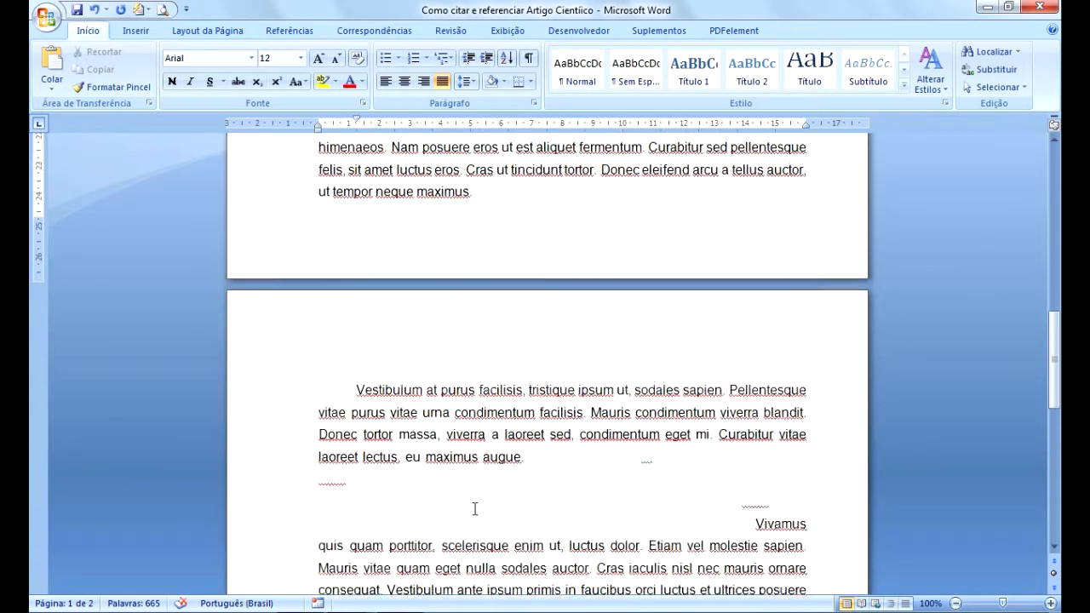
pyautogui.moveTo(529, 418); pyautogui.dragTo(756, 494)
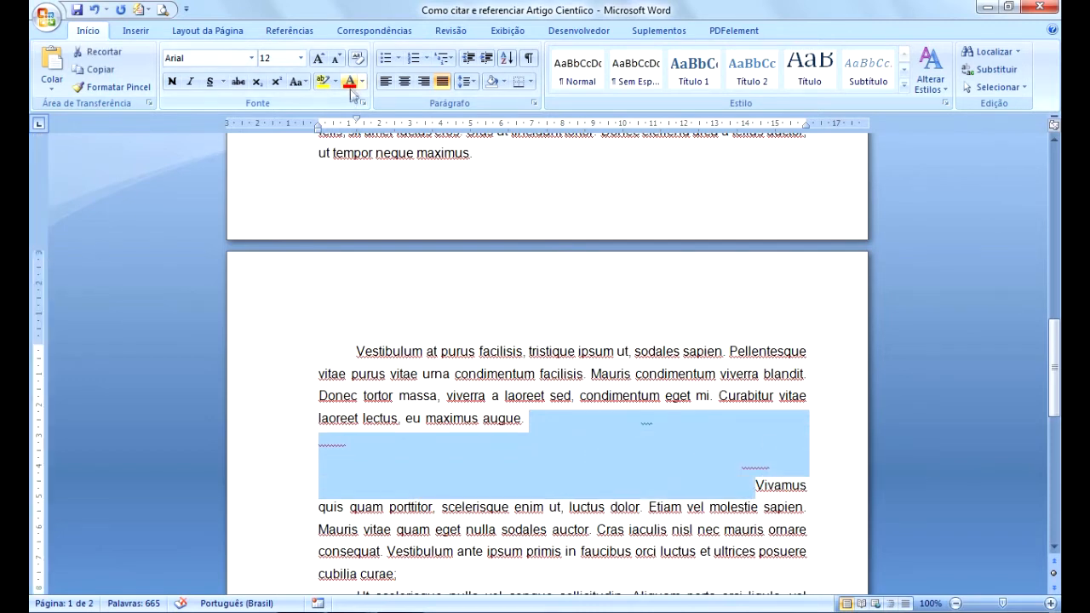
pyautogui.write('O estudo de Silva et al. (2021) mostrou que as lives foram meios eficazes de promoção da interação entre os alunos e professores. O estudo de Silva, França, Freitas e Quintela (2021) mostrou que as lives foram meios eficazes de promoção da interação entre os alunos e professores.')
pyautogui.click(454, 436)
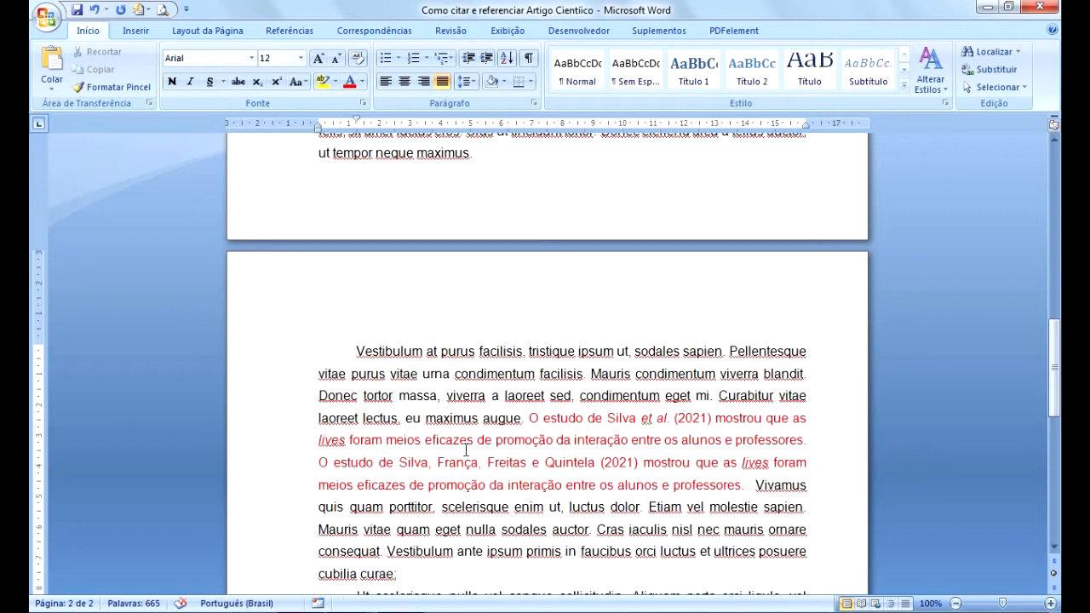
# - Switch to the third article's PDF in Acrobat Reader and examine the author list on its first page
pyautogui.moveTo(349, 610)
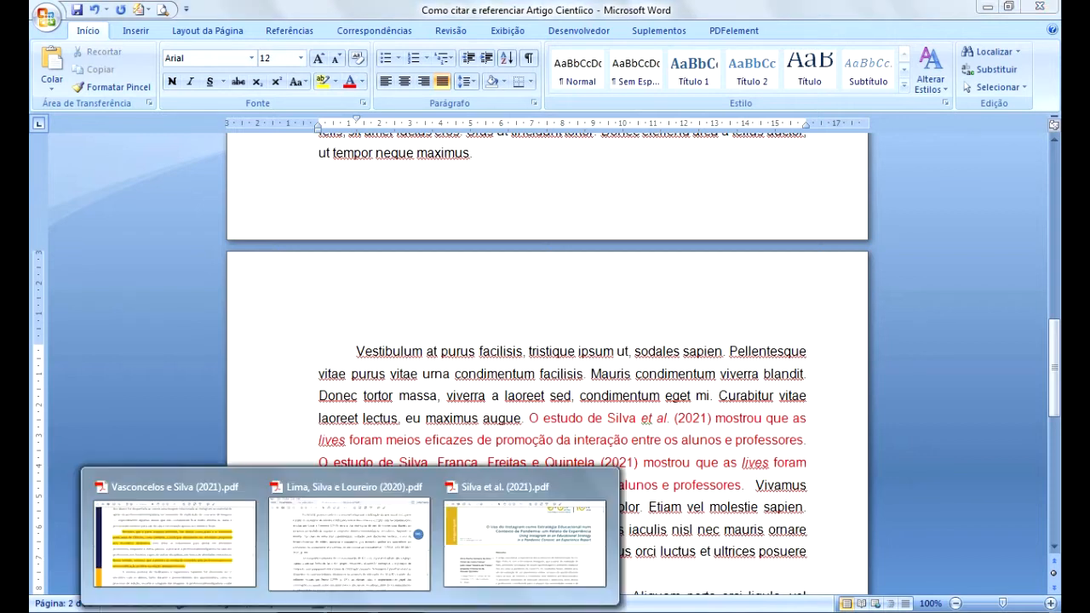
pyautogui.click(491, 538)
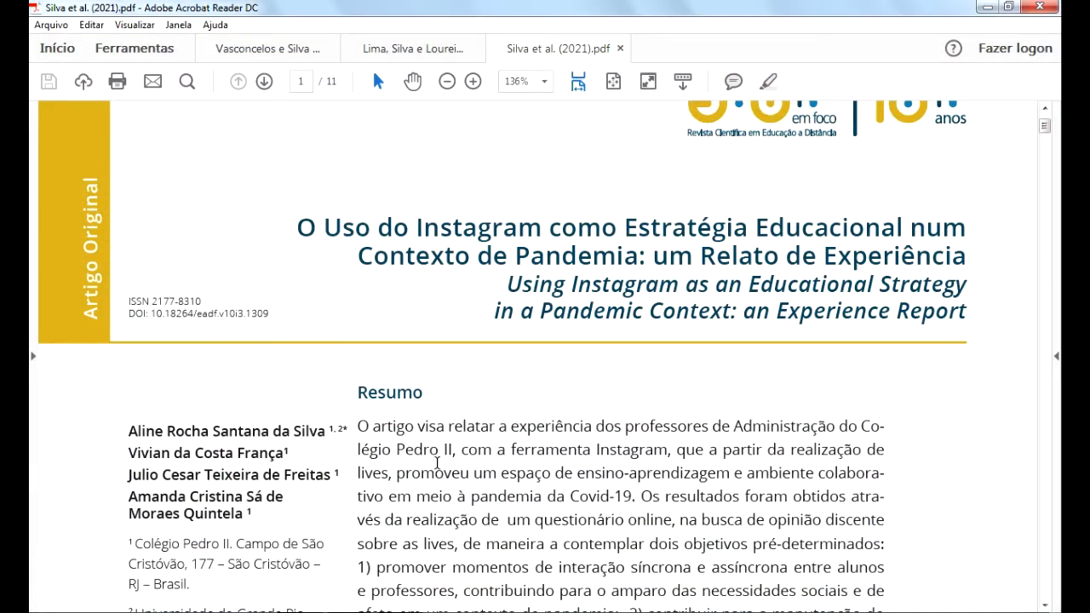
pyautogui.scroll(1, 381, 460)
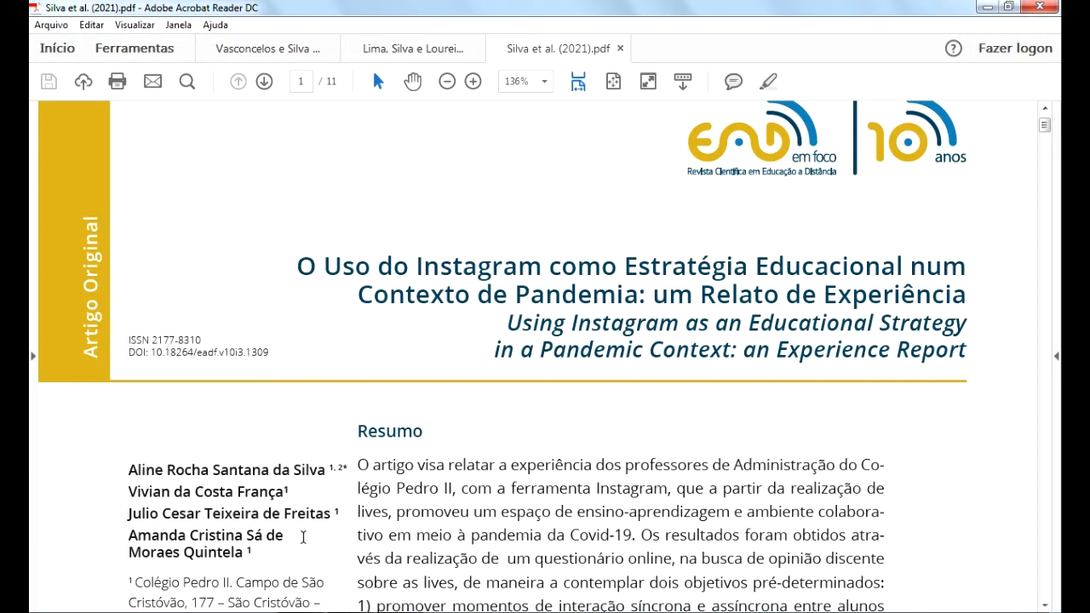
# - Return to Word and examine the first author's surname followed by "et al." in the red citation on the second page
pyautogui.hotkey('alt', 'Tab')
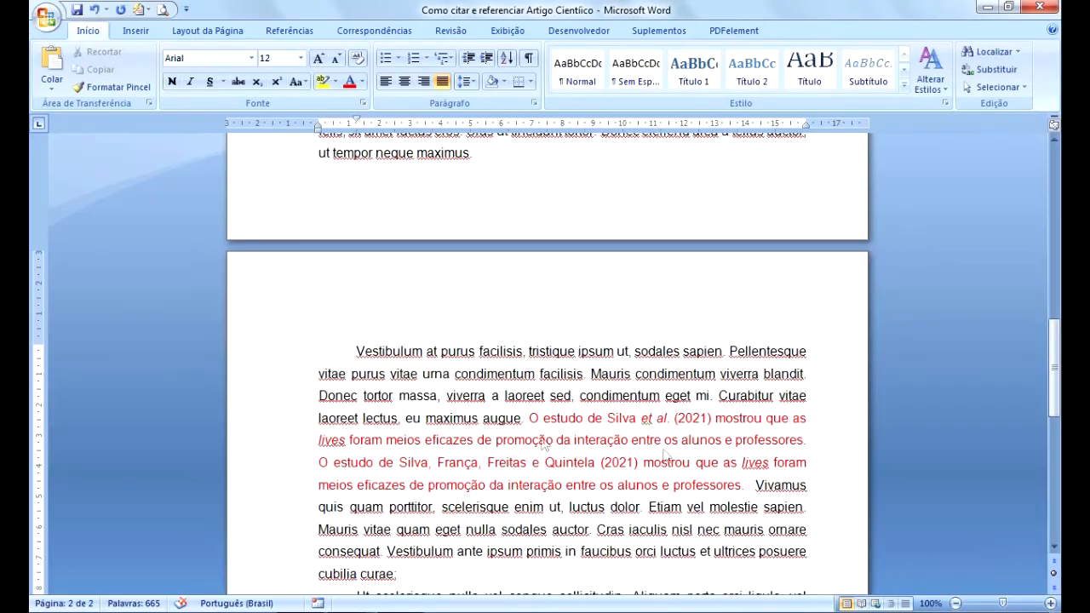
pyautogui.click(619, 421)
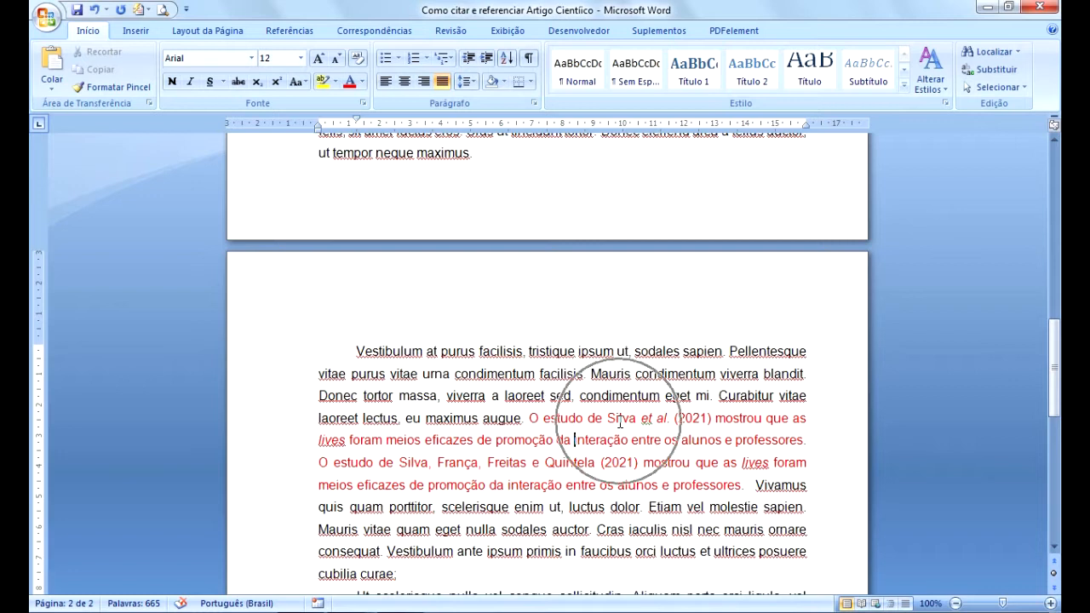
pyautogui.click(647, 426)
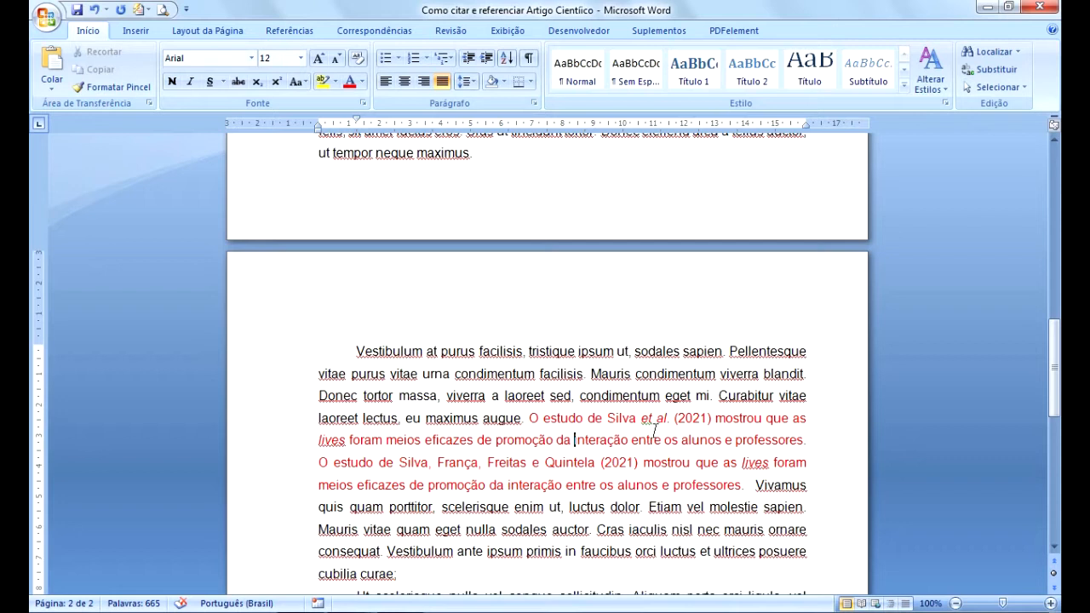
# - Examine the italic "et al." and the year in parentheses in the first red citation on the second page
pyautogui.click(655, 431)
pyautogui.click(641, 420)
pyautogui.click(664, 419)
pyautogui.click(674, 428)
pyautogui.click(650, 423)
pyautogui.click(710, 420)
pyautogui.click(725, 424)
pyautogui.click(727, 442)
# - Compare the four surnames listed in the second red citation with the "et al." form in the first one
pyautogui.moveTo(399, 465); pyautogui.dragTo(600, 464)
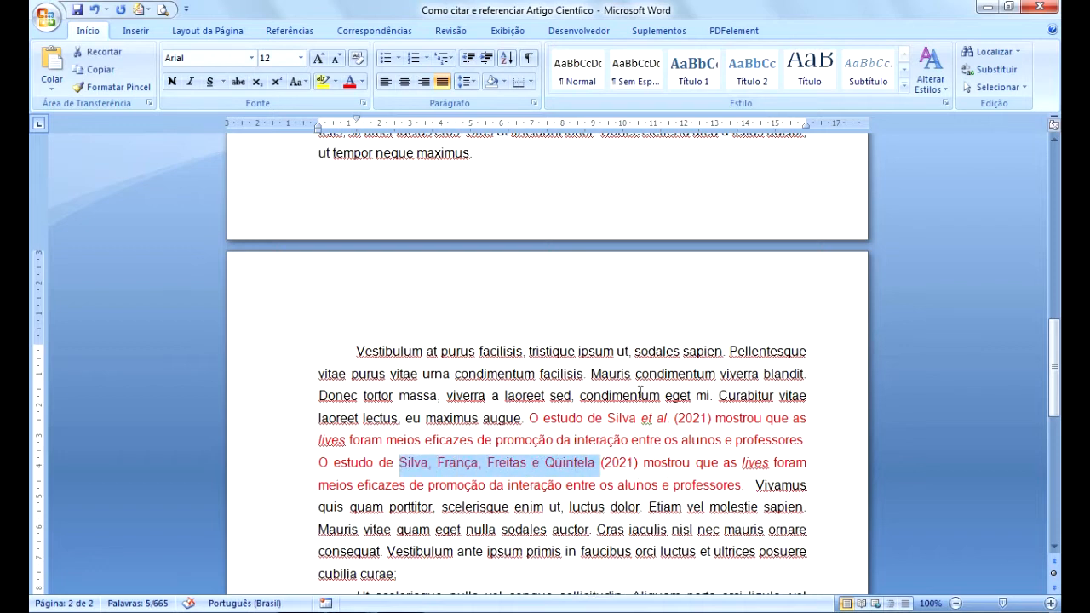
pyautogui.click(647, 418)
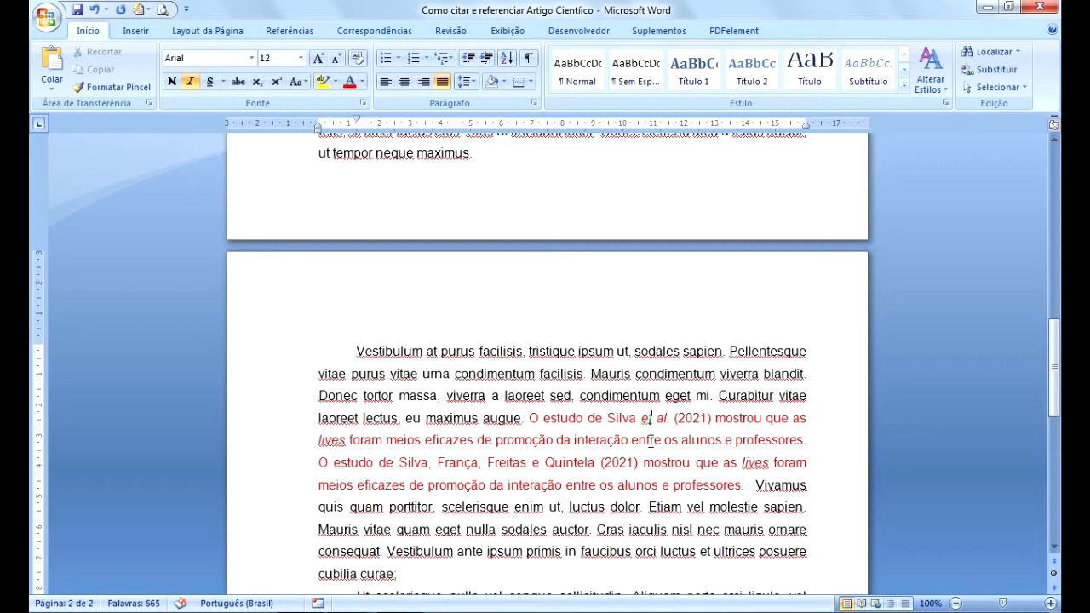
pyautogui.click(499, 461)
pyautogui.press('ctrl')
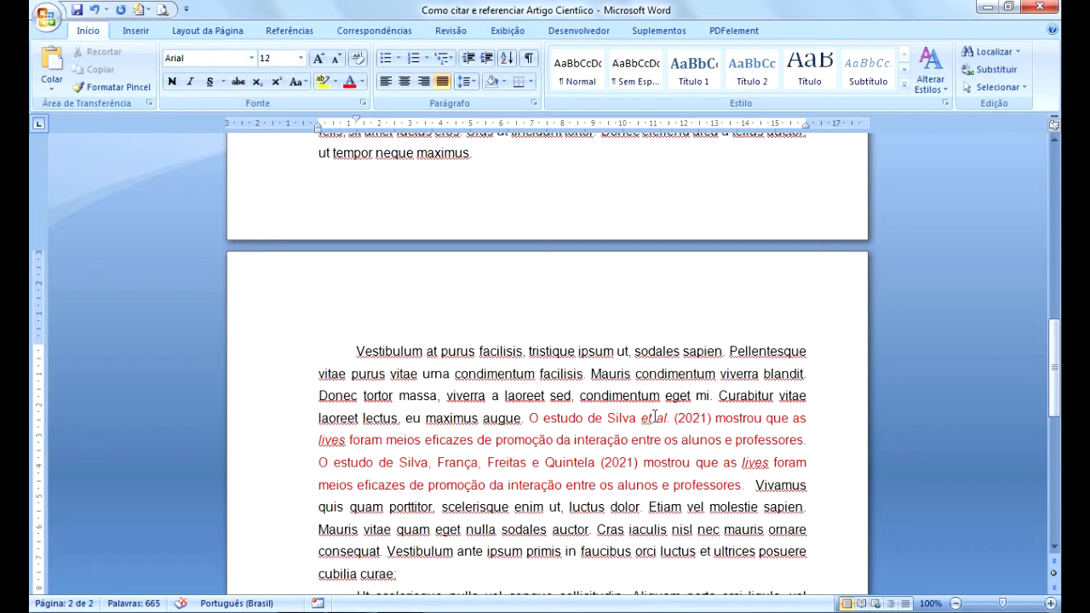
# - Color the hidden citation between "Suspendisse eu ipsum ante." and "Aenean" red
pyautogui.scroll(-5, 618, 494)
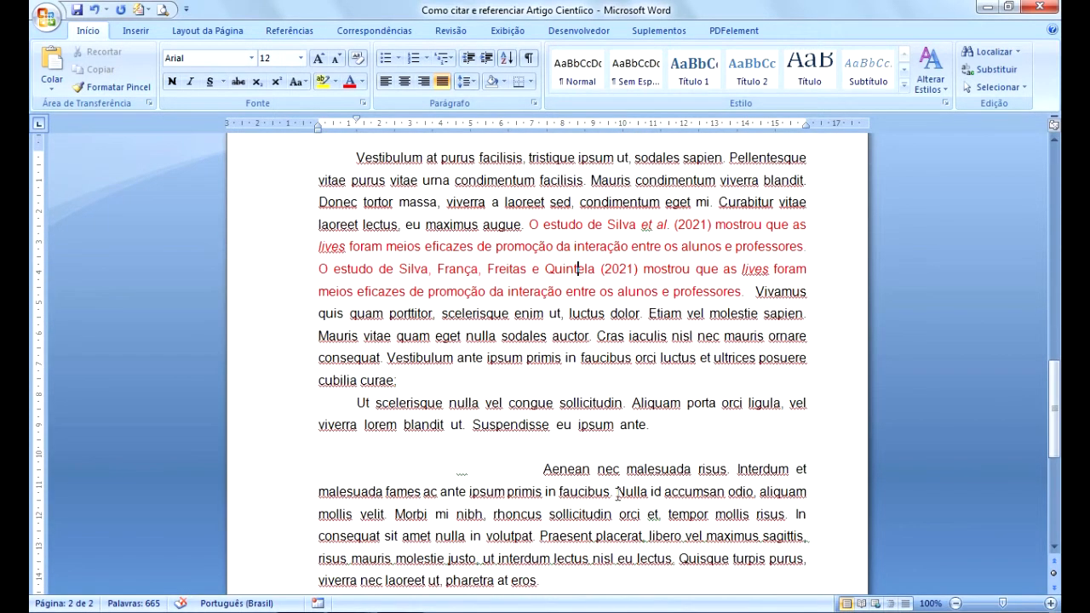
pyautogui.moveTo(651, 424); pyautogui.dragTo(543, 472)
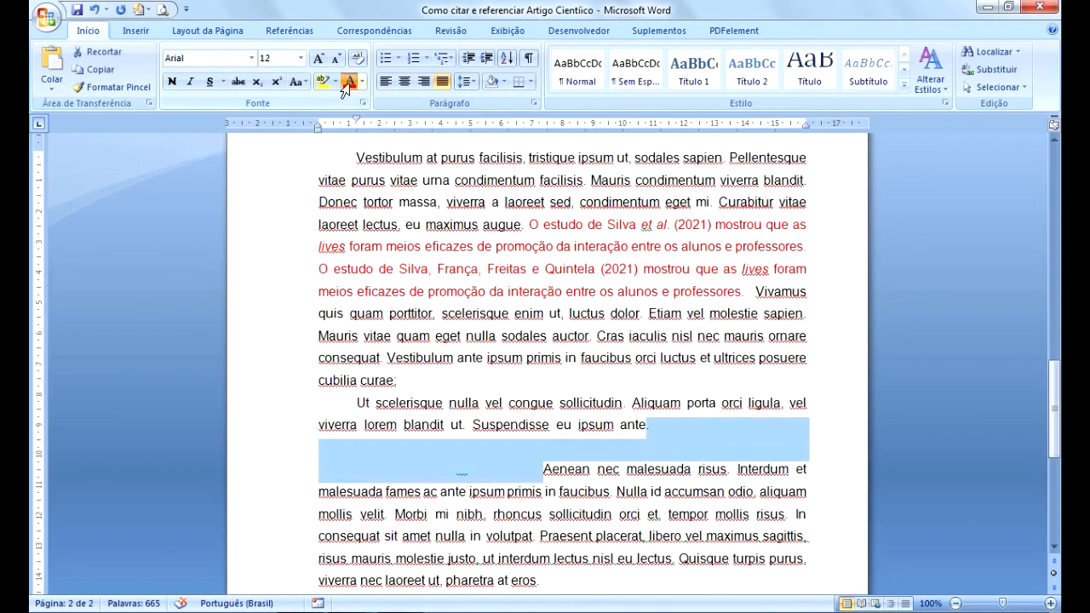
pyautogui.write('Há uma necessidade da utilização de novas metodologias mais próximas à realidade dos alunos, como as redes sociais (SILVA et al., 2021).')
pyautogui.click(548, 475)
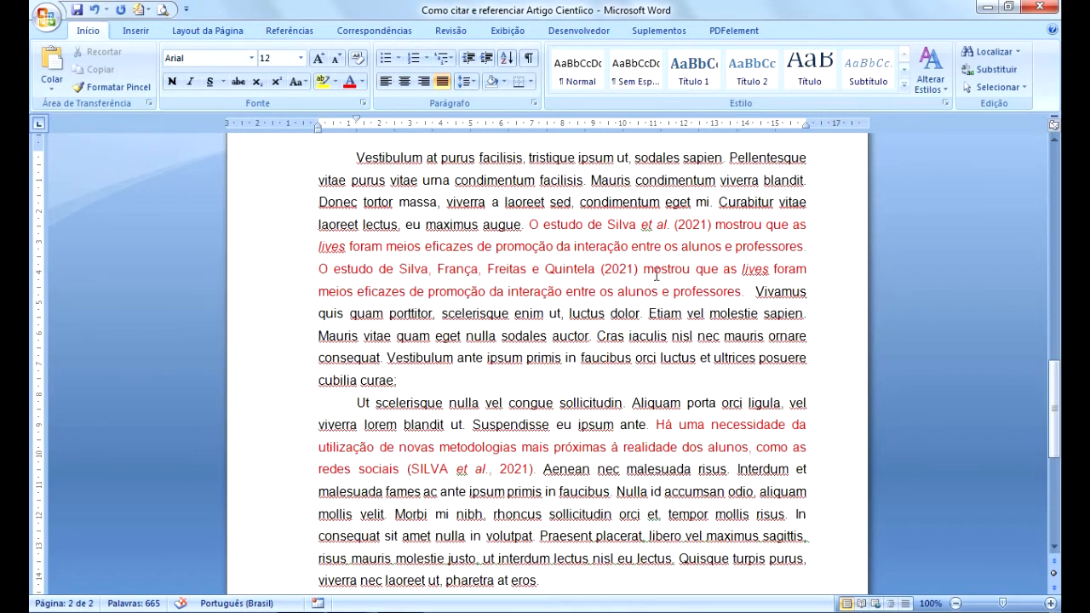
# - Delete "O estudo de" before the four-author citation and change its verb "mostrou" to "mostraram"
pyautogui.moveTo(318, 271); pyautogui.dragTo(396, 268)
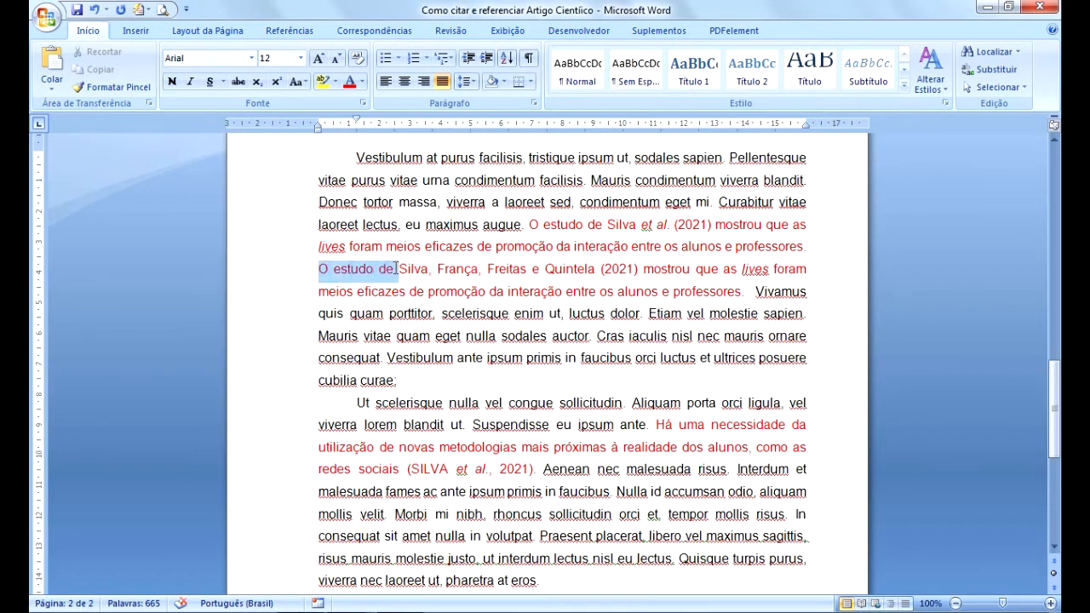
pyautogui.press('Delete')
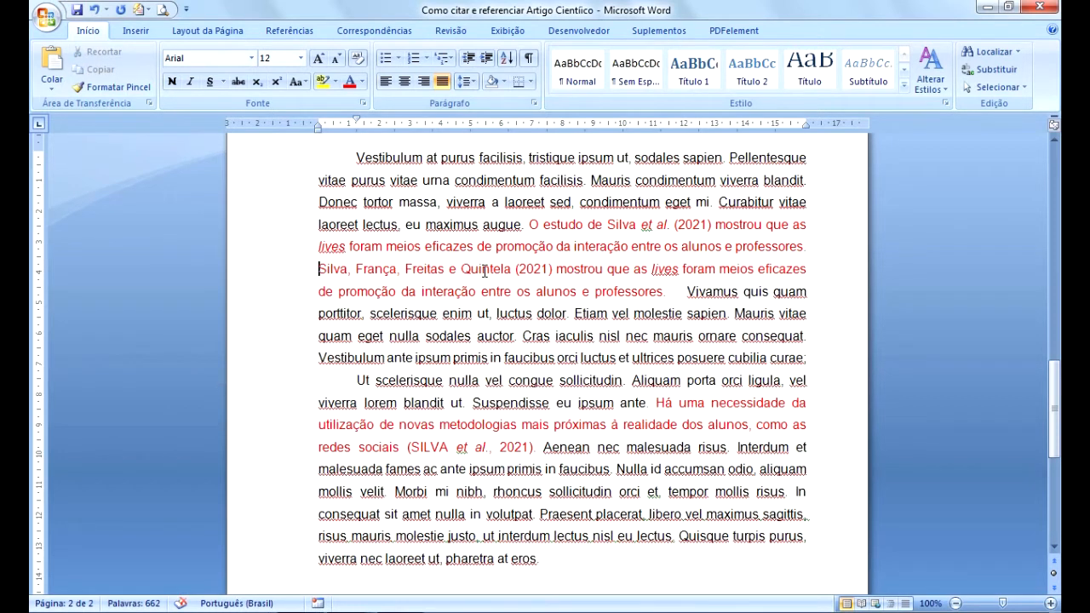
pyautogui.click(604, 271)
pyautogui.press('BackSpace')
pyautogui.press('BackSpace')
pyautogui.write('aram')
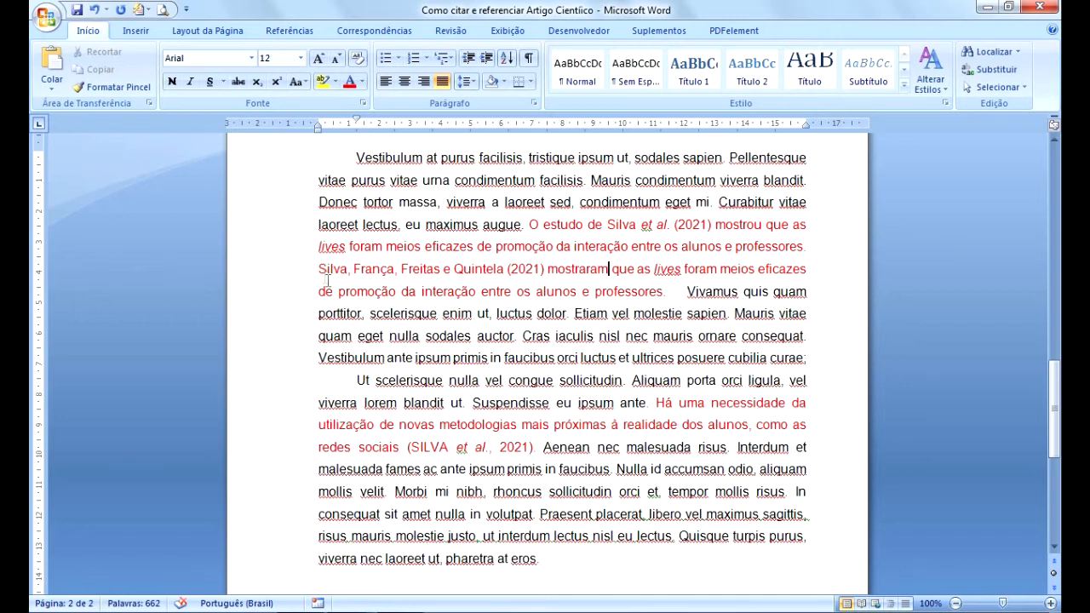
pyautogui.moveTo(318, 269); pyautogui.dragTo(503, 269)
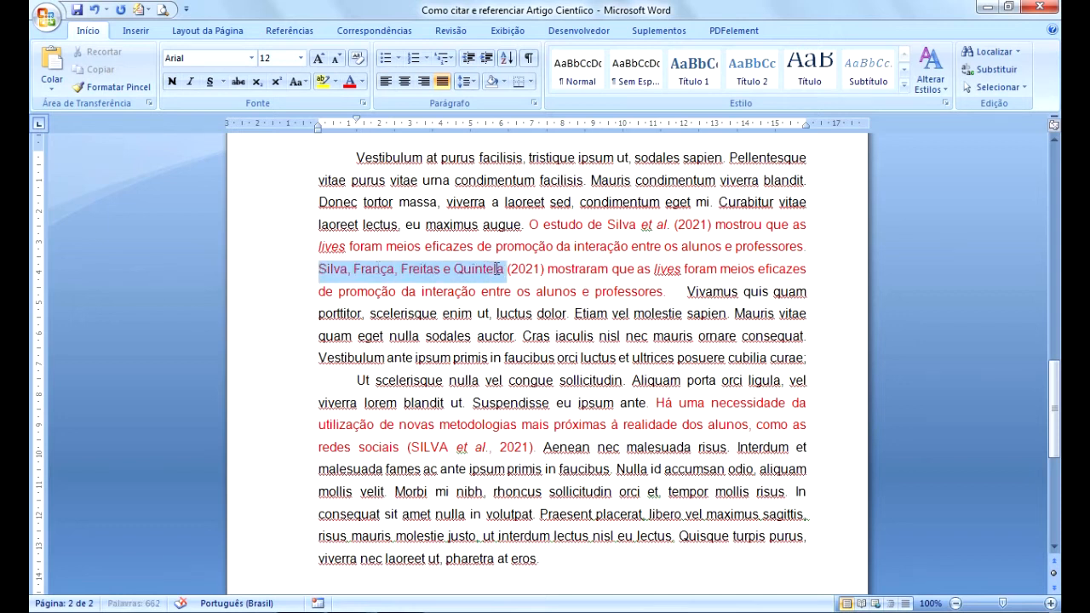
pyautogui.click(579, 269)
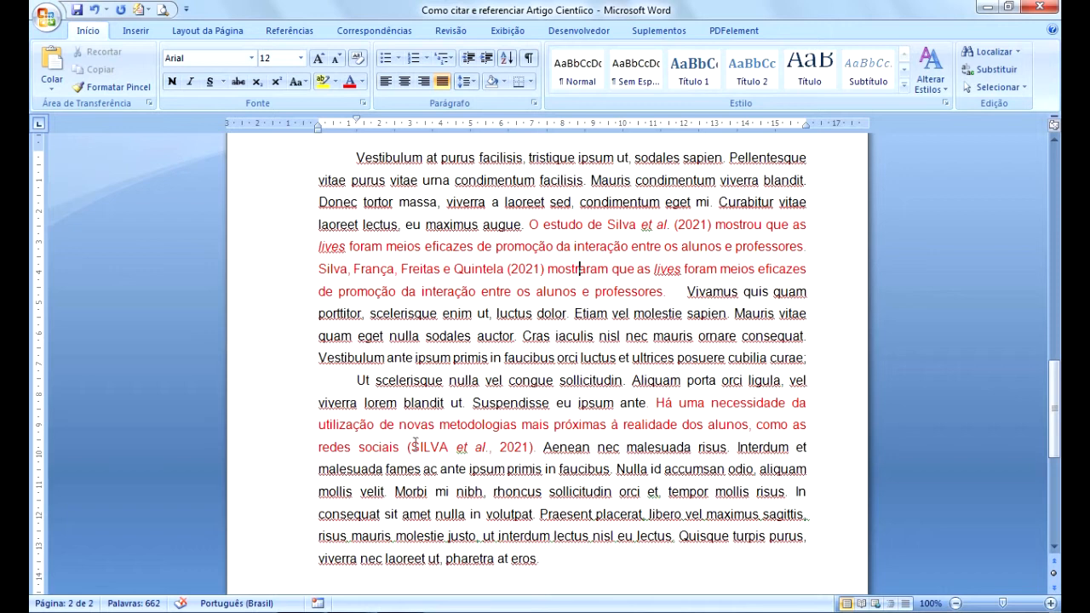
# - Examine the capitalized surname, italic "et al.", comma and year in the parentheses closing the "Há uma necessidade" citation
pyautogui.click(477, 448)
pyautogui.click(438, 448)
pyautogui.click(491, 448)
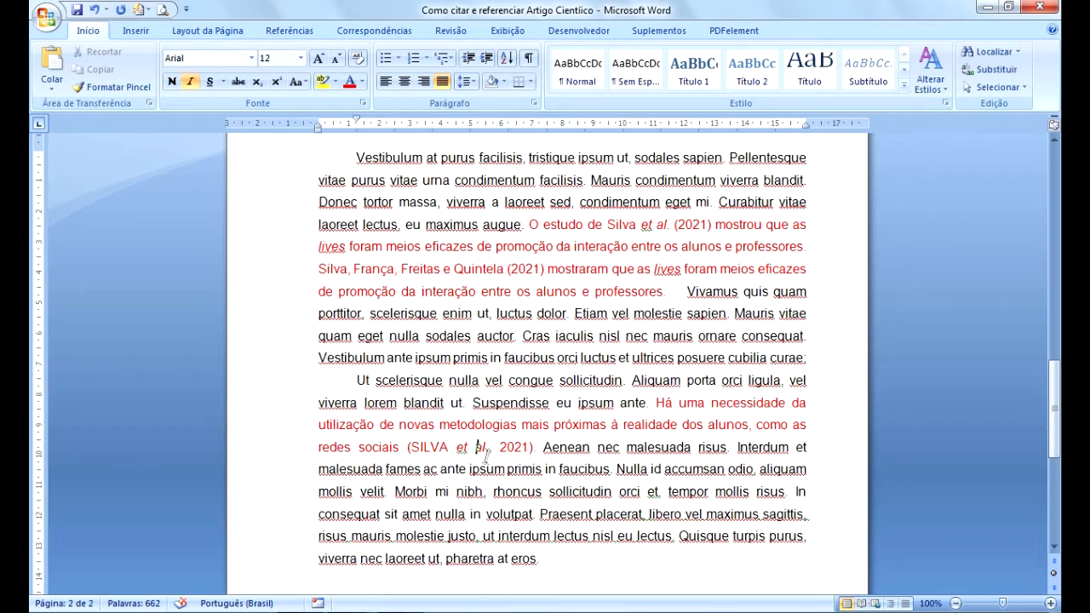
pyautogui.write(',')
pyautogui.click(537, 447)
pyautogui.scroll(-1, 409, 511)
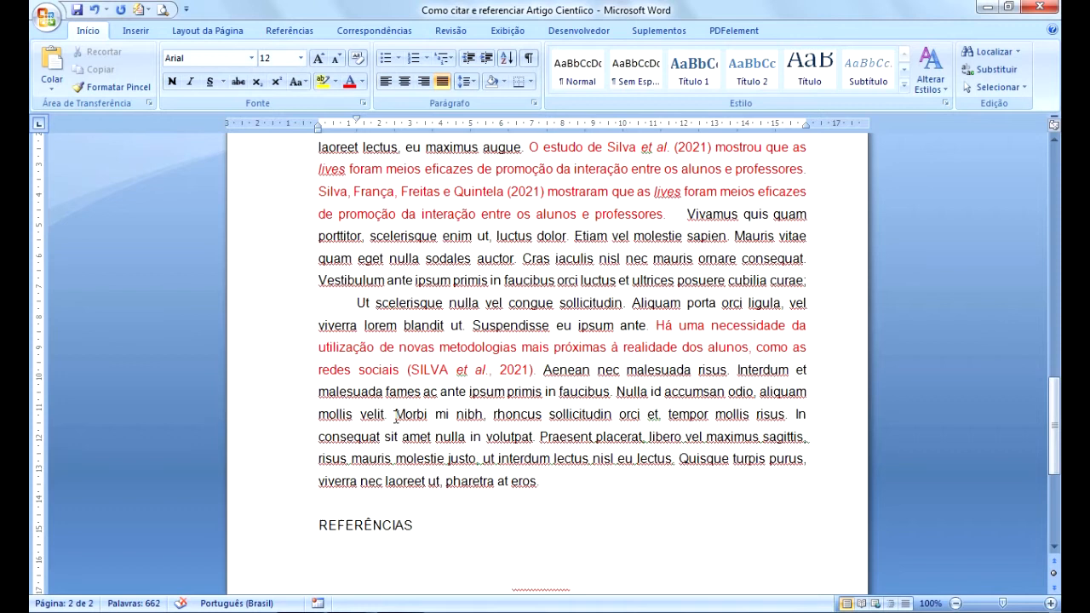
pyautogui.scroll(-1, 395, 415)
pyautogui.scroll(2, 395, 416)
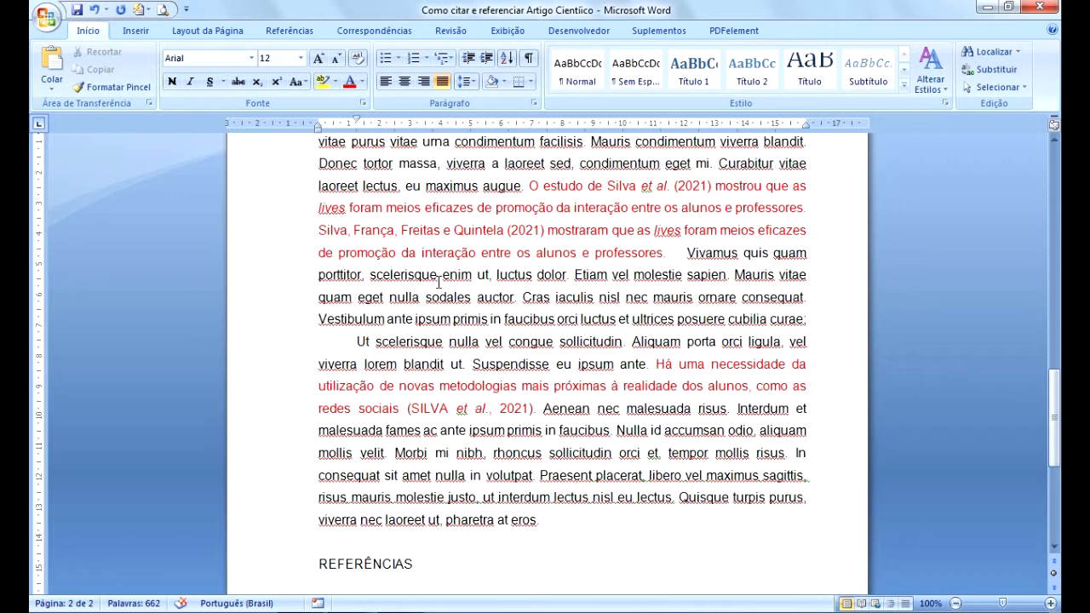
pyautogui.click(486, 409)
# - Color the first hidden reference under the REFERÊNCIAS heading red
pyautogui.scroll(-4, 487, 443)
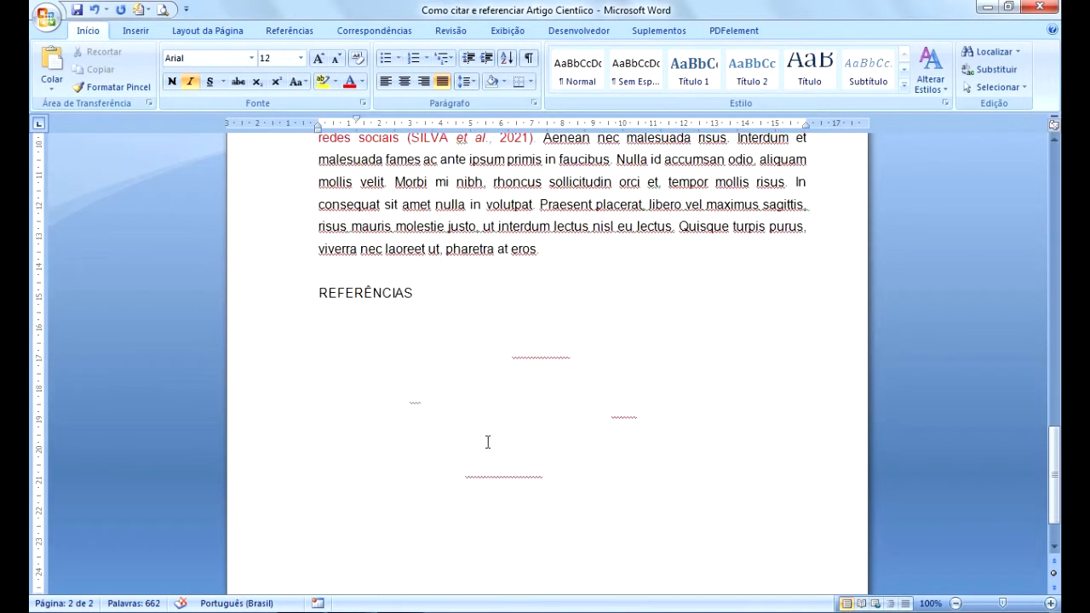
pyautogui.moveTo(319, 317); pyautogui.dragTo(644, 382)
pyautogui.click(350, 82)
pyautogui.click(408, 382)
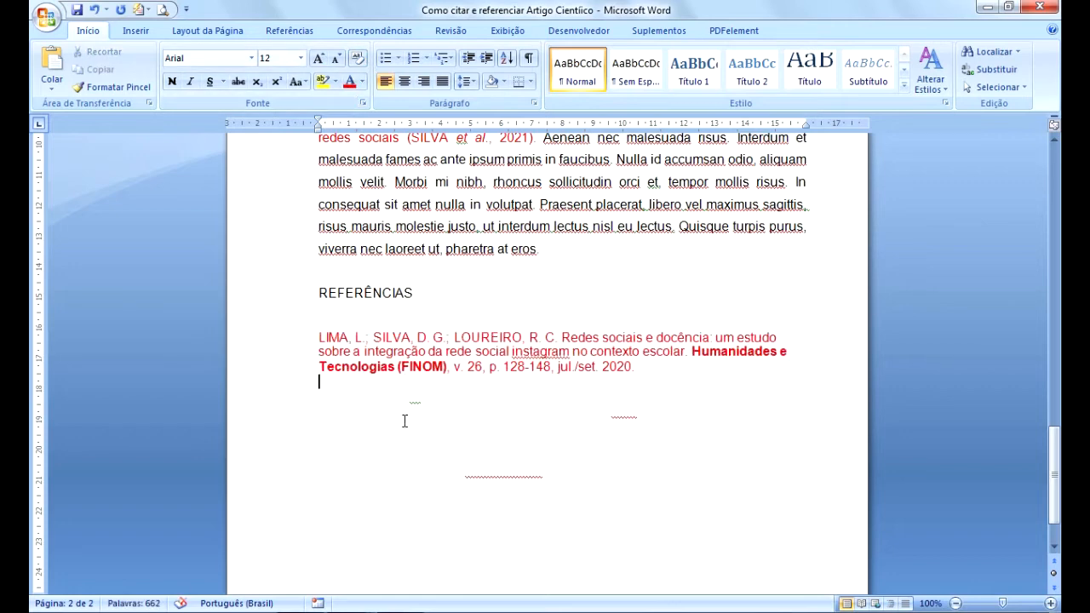
# - Set the font color of all body text from "Lorem ipsum" to the paragraph above REFERÊNCIAS to Automático
pyautogui.scroll(15, 402, 419)
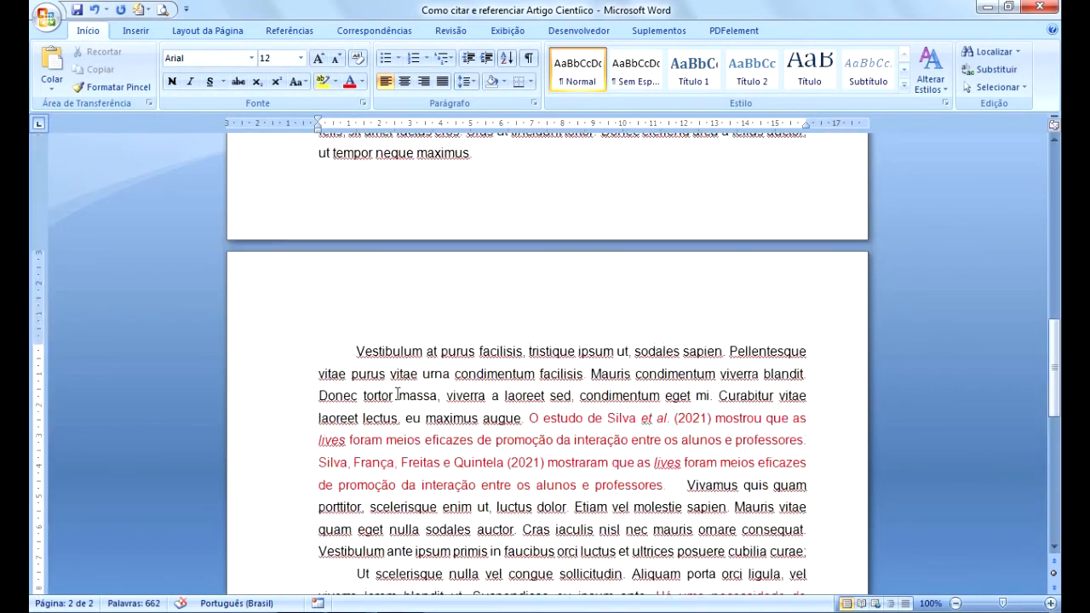
pyautogui.scroll(4, 393, 378)
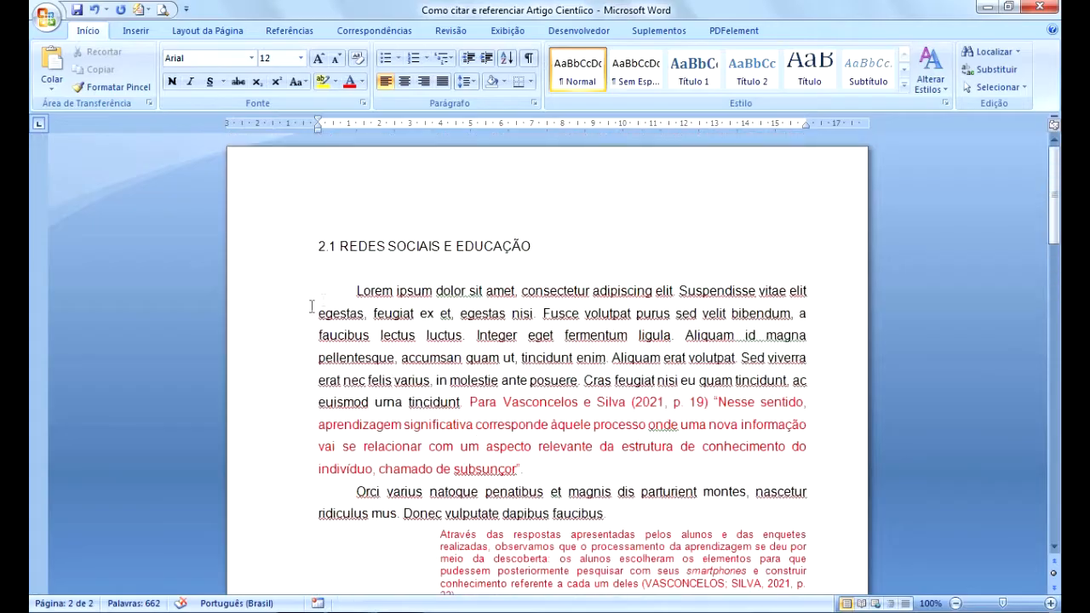
pyautogui.moveTo(354, 291); pyautogui.dragTo(557, 505)
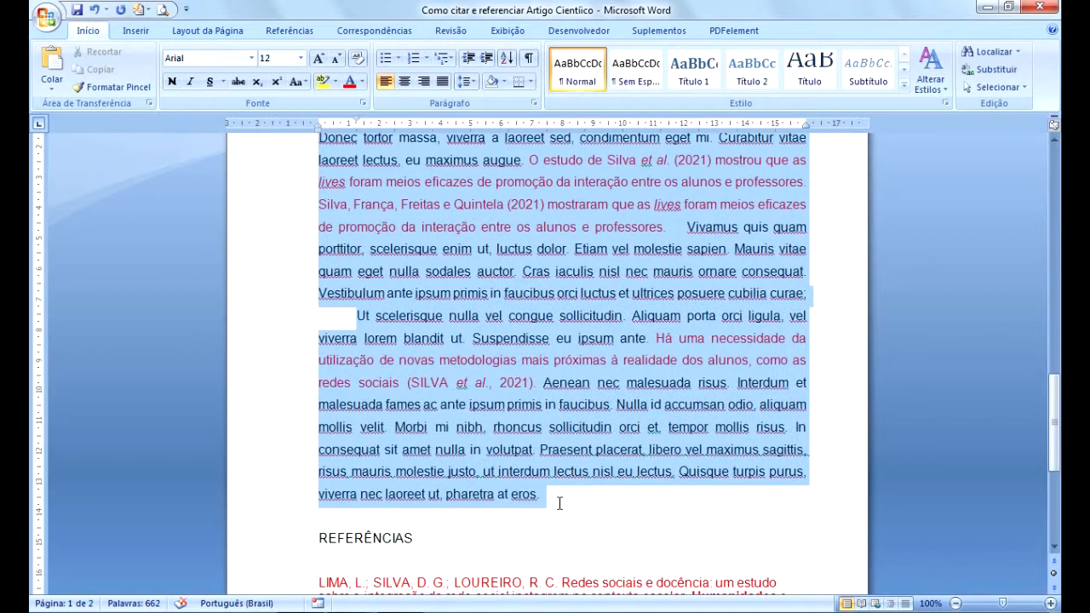
pyautogui.click(363, 85)
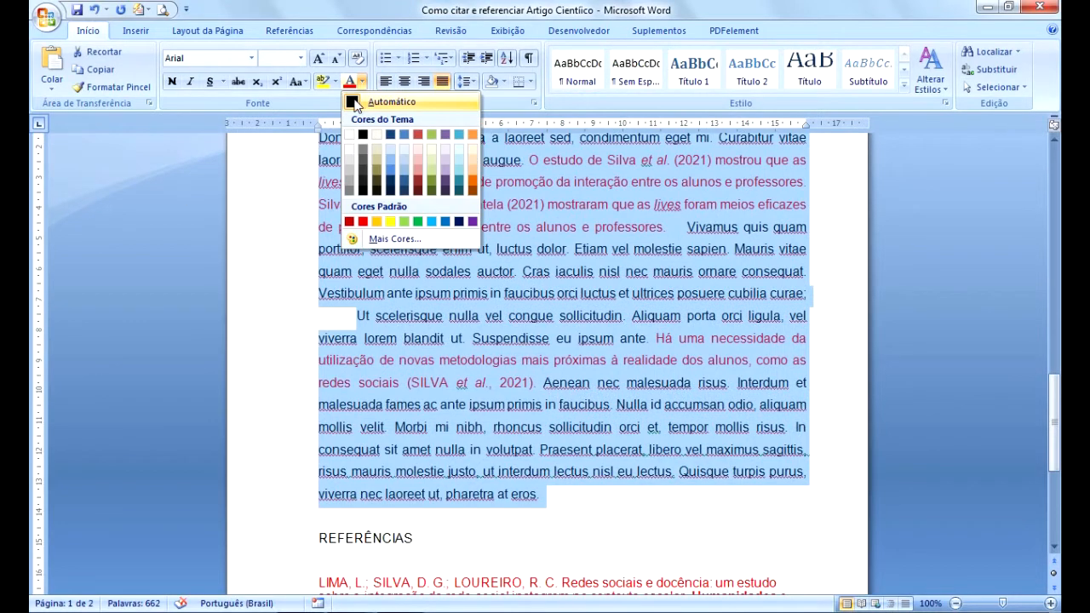
pyautogui.click(361, 103)
pyautogui.click(536, 415)
pyautogui.scroll(15, 539, 396)
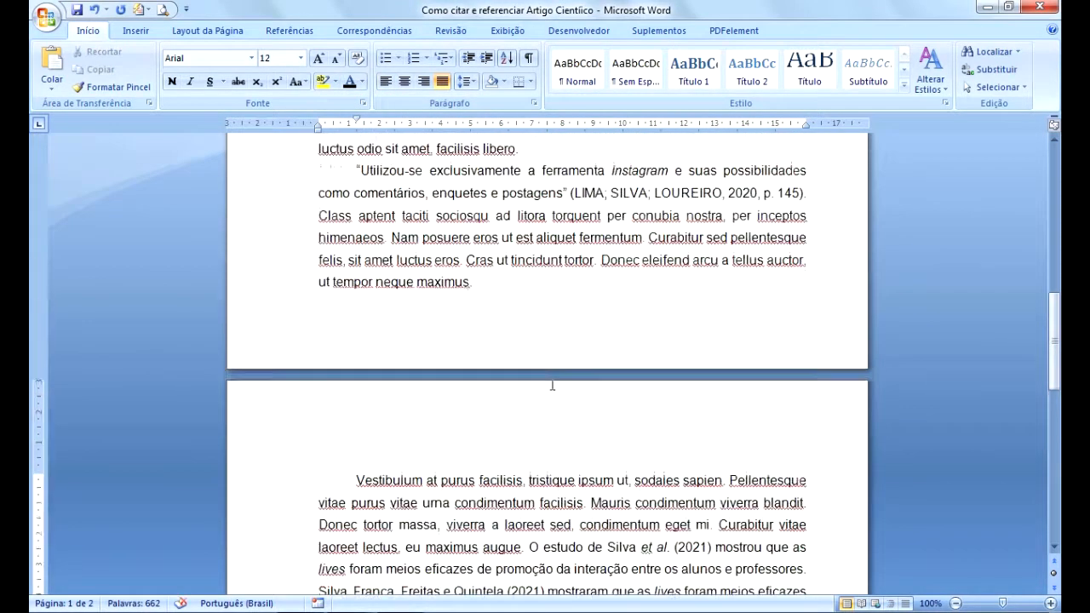
pyautogui.scroll(-15, 543, 374)
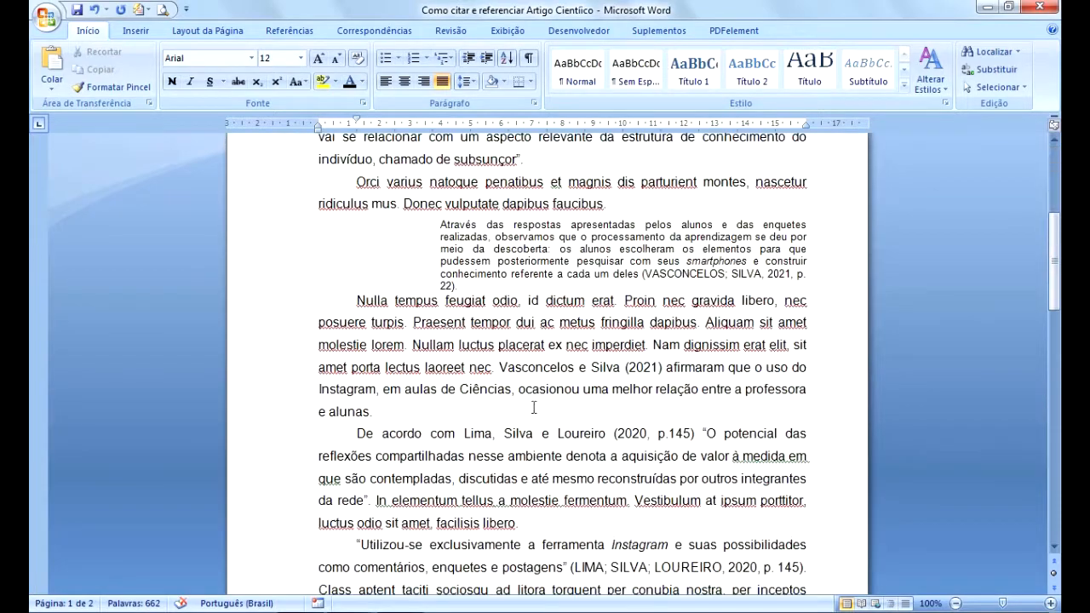
pyautogui.scroll(-12, 520, 443)
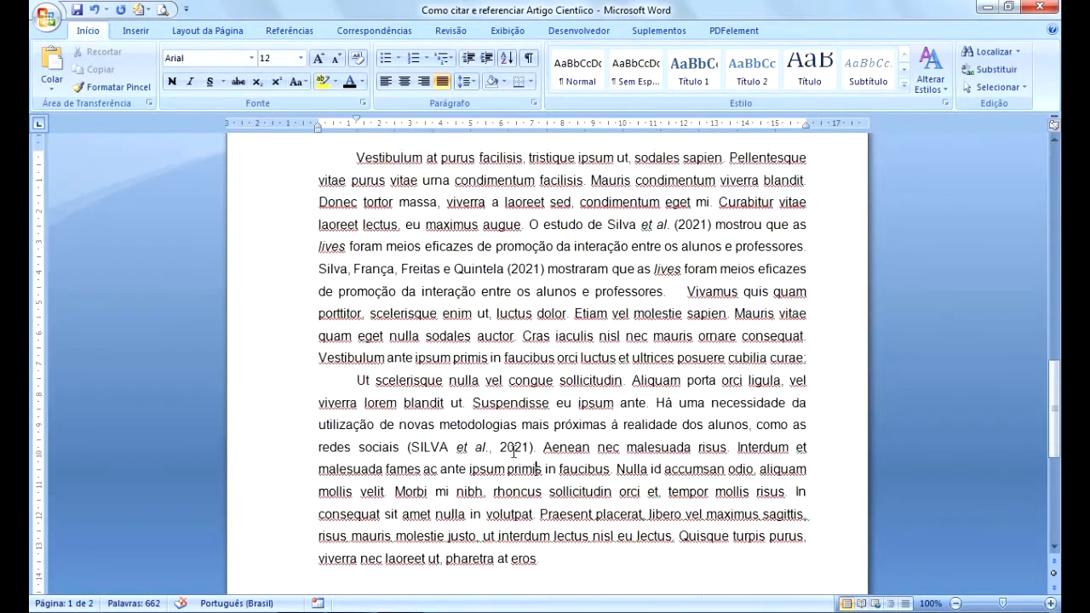
# - Switch to the three-author article's PDF in Acrobat Reader and examine the journal, title and authors on its first page
pyautogui.click(360, 330)
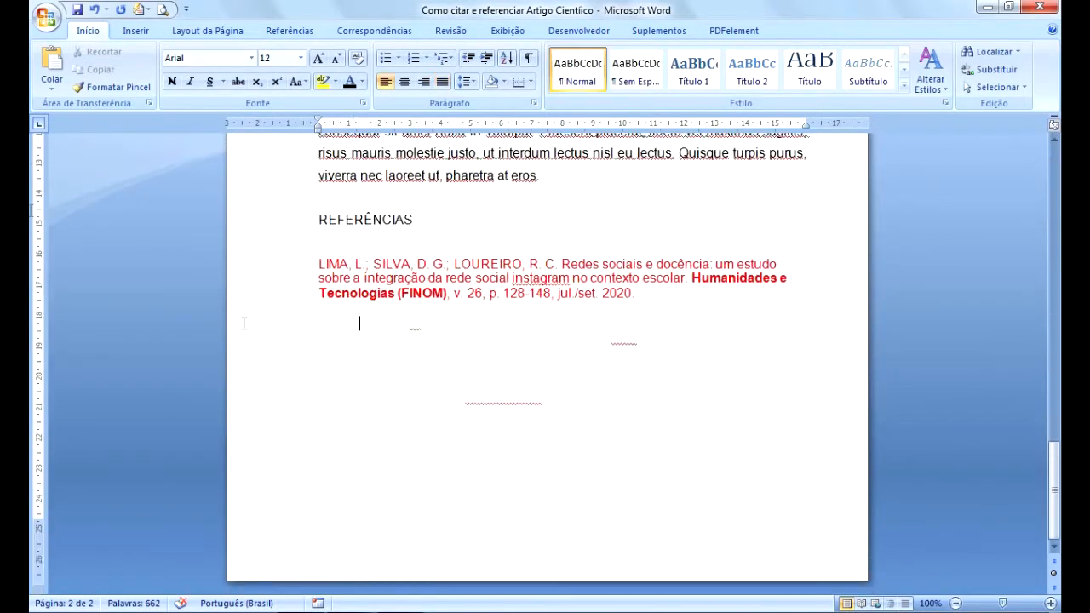
pyautogui.moveTo(320, 605)
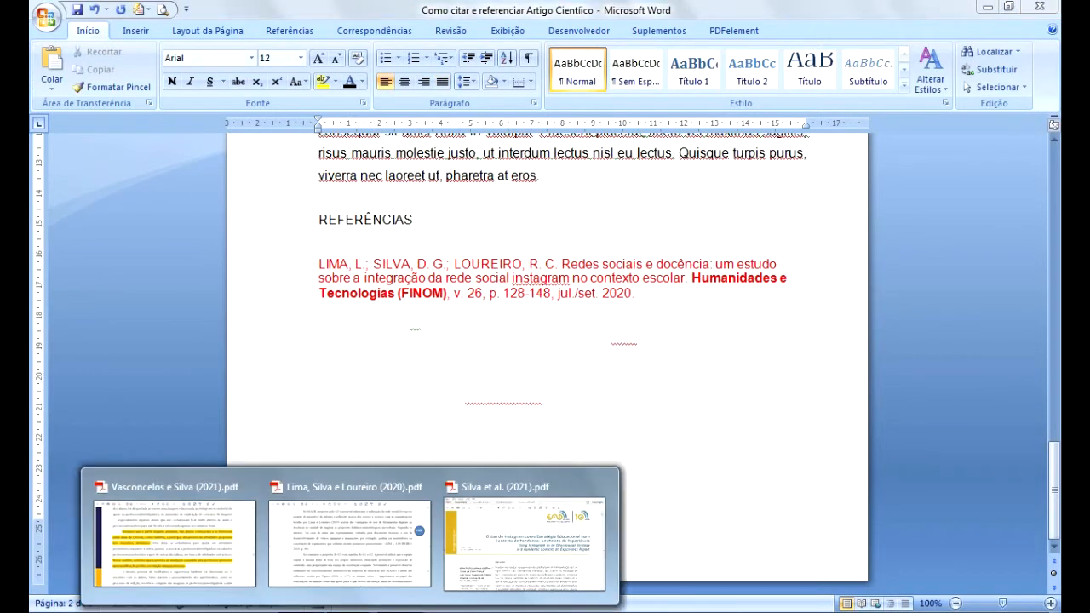
pyautogui.click(140, 528)
pyautogui.click(413, 49)
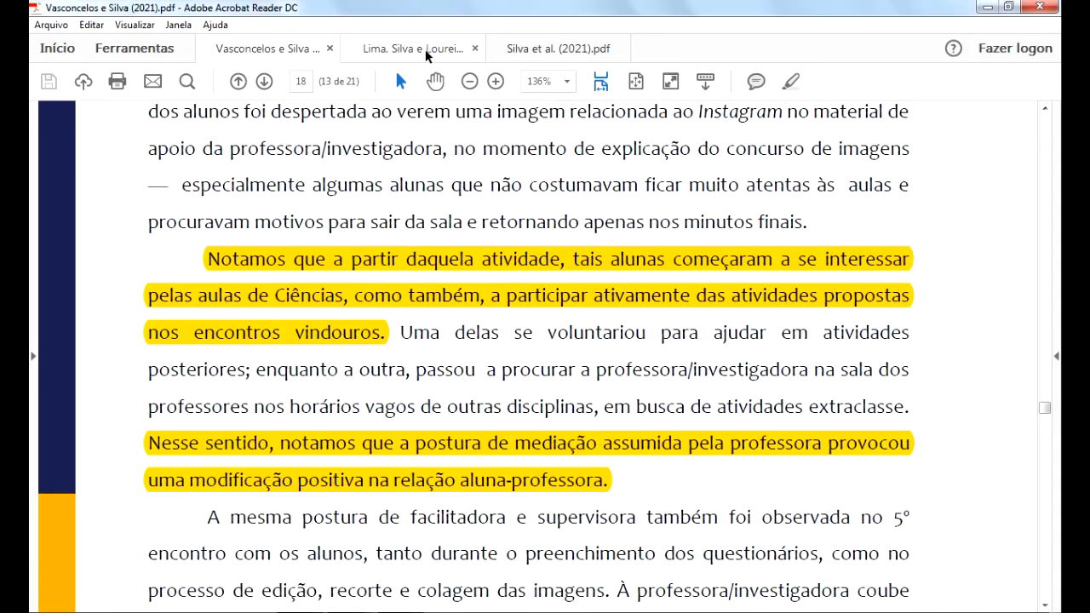
pyautogui.moveTo(1045, 513); pyautogui.dragTo(1045, 122)
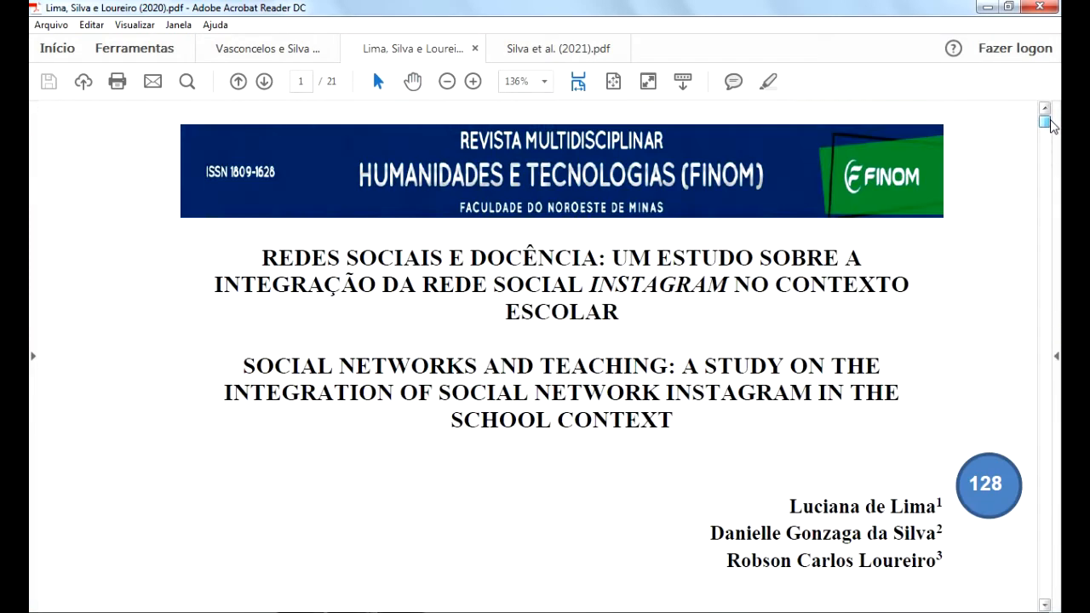
pyautogui.click(529, 542)
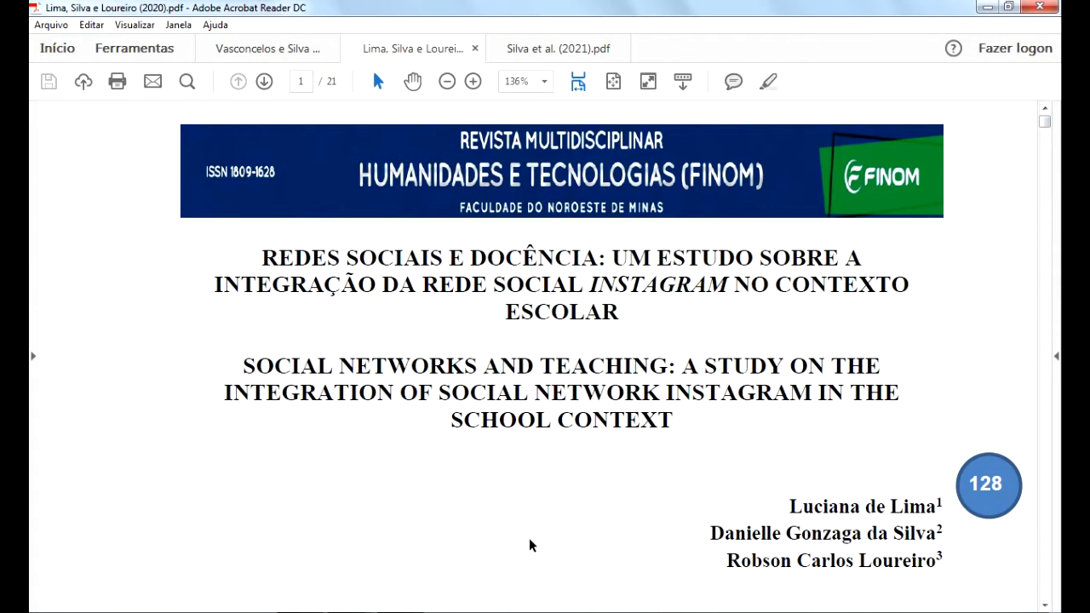
pyautogui.scroll(-5, 529, 545)
pyautogui.scroll(5, 529, 545)
# - Compare the first author's entry in Word's red reference with the author list on the three-author PDF's first page
pyautogui.hotkey('alt', 'Tab')
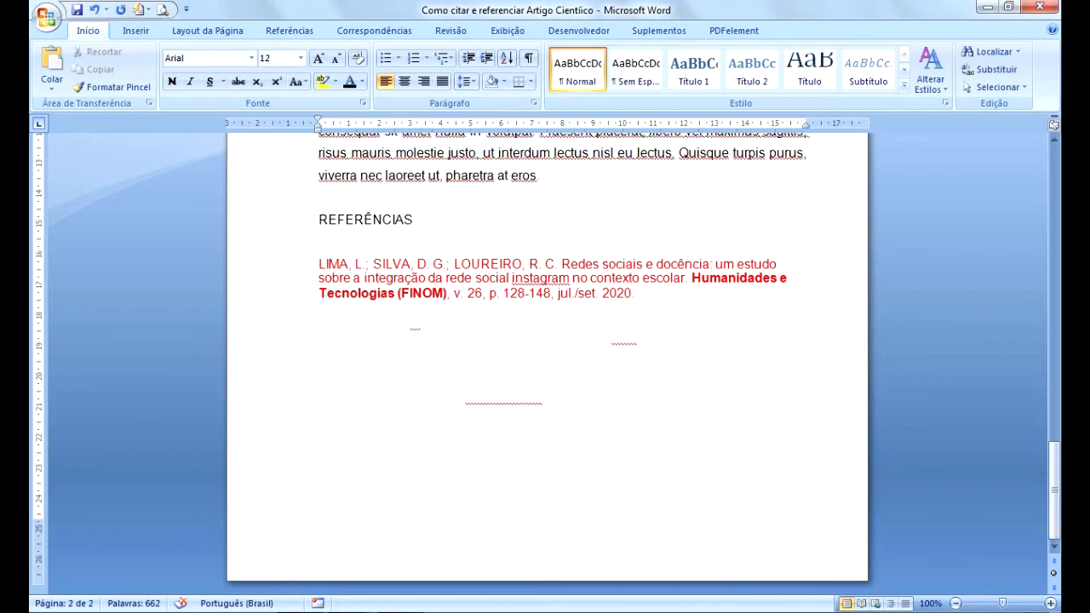
pyautogui.click(357, 530)
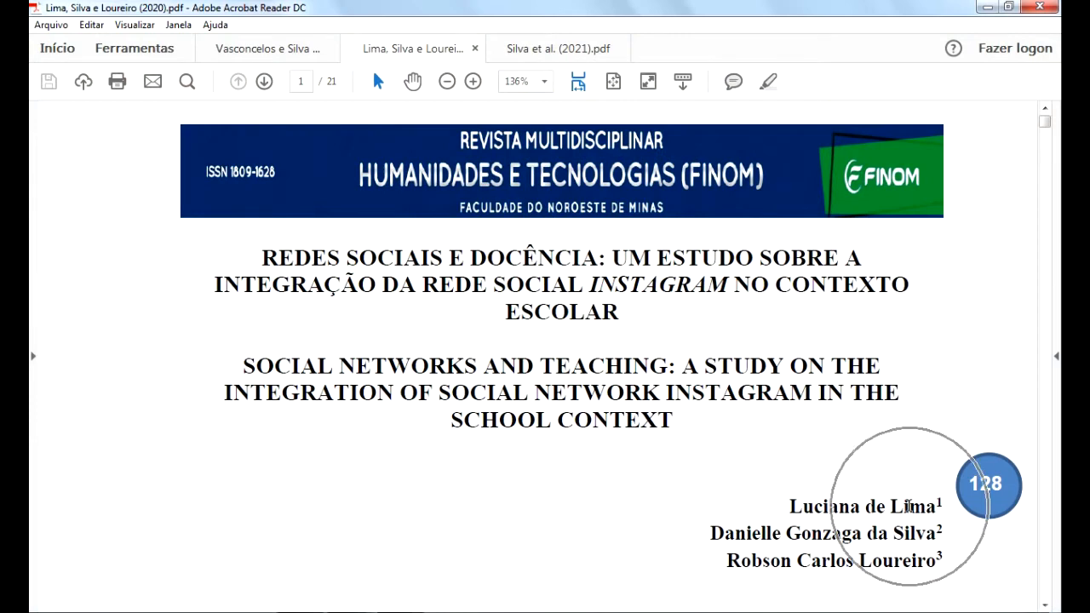
pyautogui.click(311, 611)
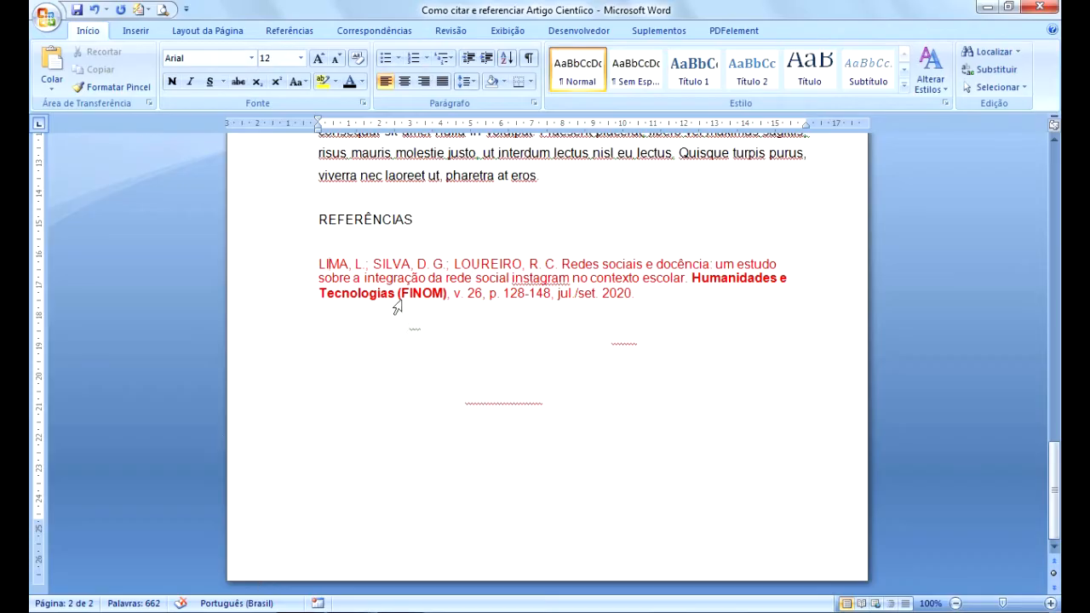
pyautogui.moveTo(315, 606)
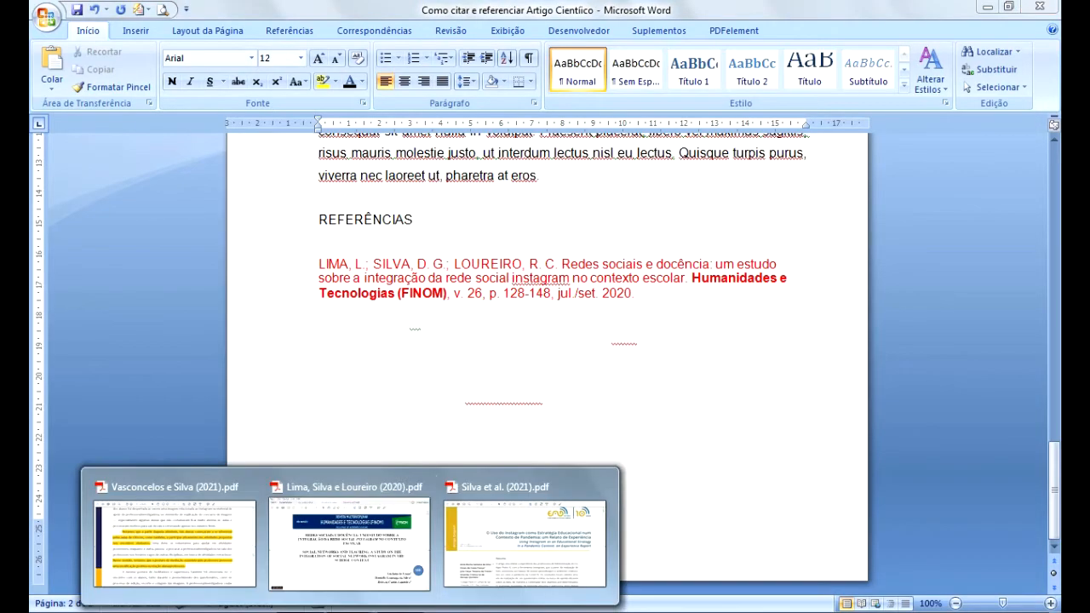
pyautogui.click(355, 534)
pyautogui.press('ctrl')
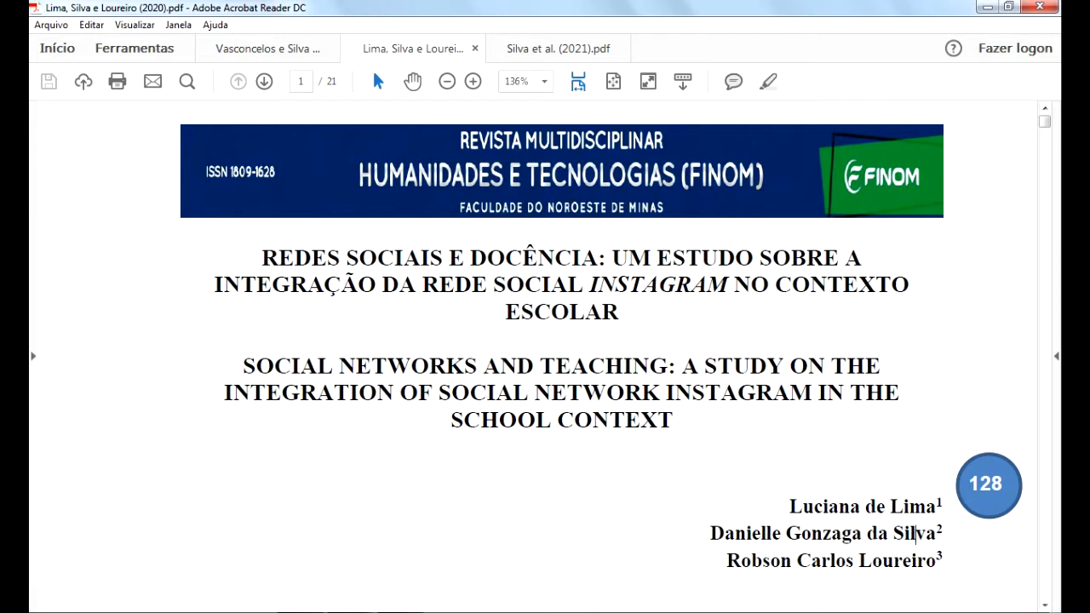
# - Return to Word to examine the semicolon after the reference's first author, and check the remaining authors in the Acrobat Reader PDF
pyautogui.hotkey('alt', 'Tab')
pyautogui.click(370, 266)
pyautogui.press('ctrl')
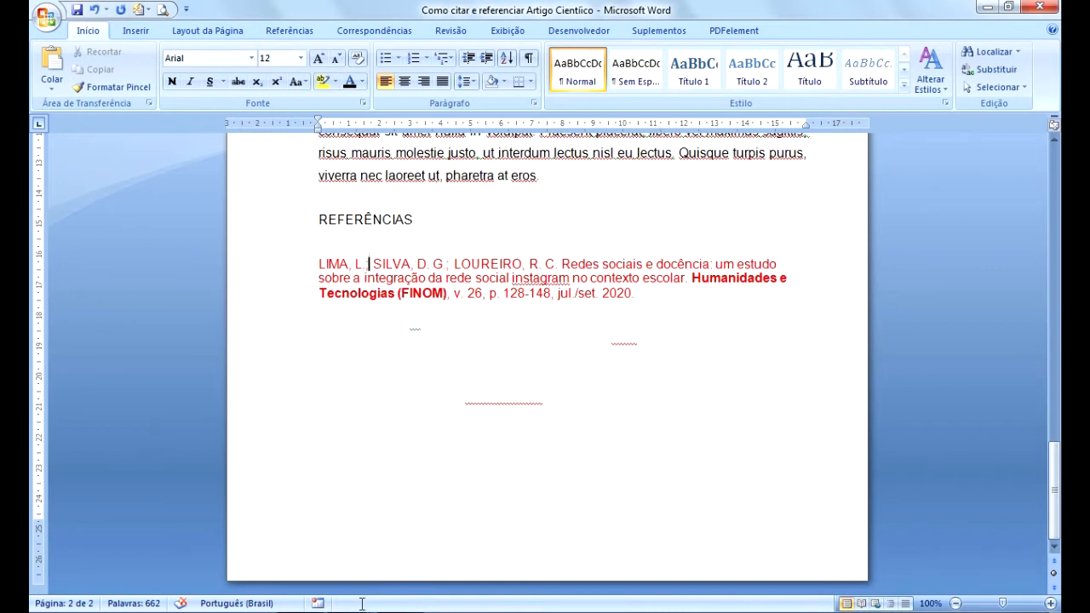
pyautogui.moveTo(364, 605)
pyautogui.click(362, 525)
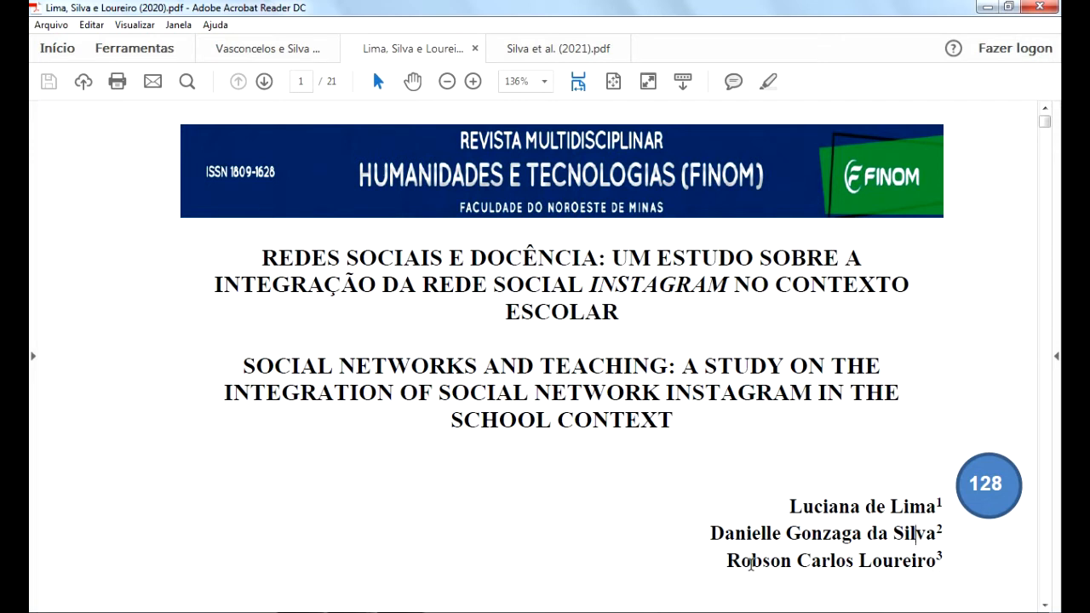
# - Select the article title in Word's red reference and compare it with the title on the three-author PDF's first page
pyautogui.hotkey('alt', 'Tab')
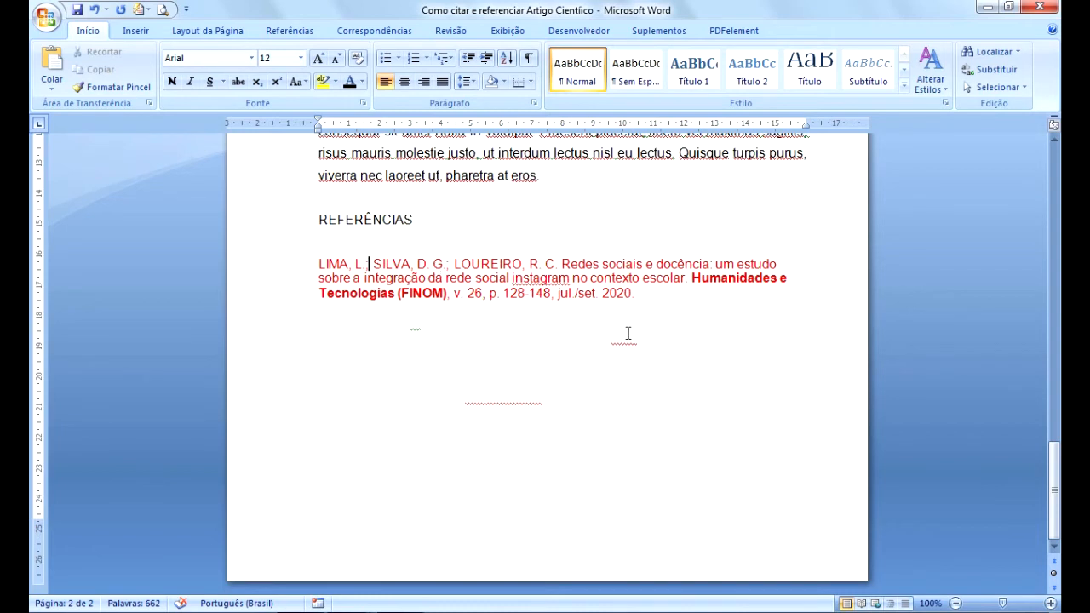
pyautogui.moveTo(562, 265); pyautogui.dragTo(673, 292)
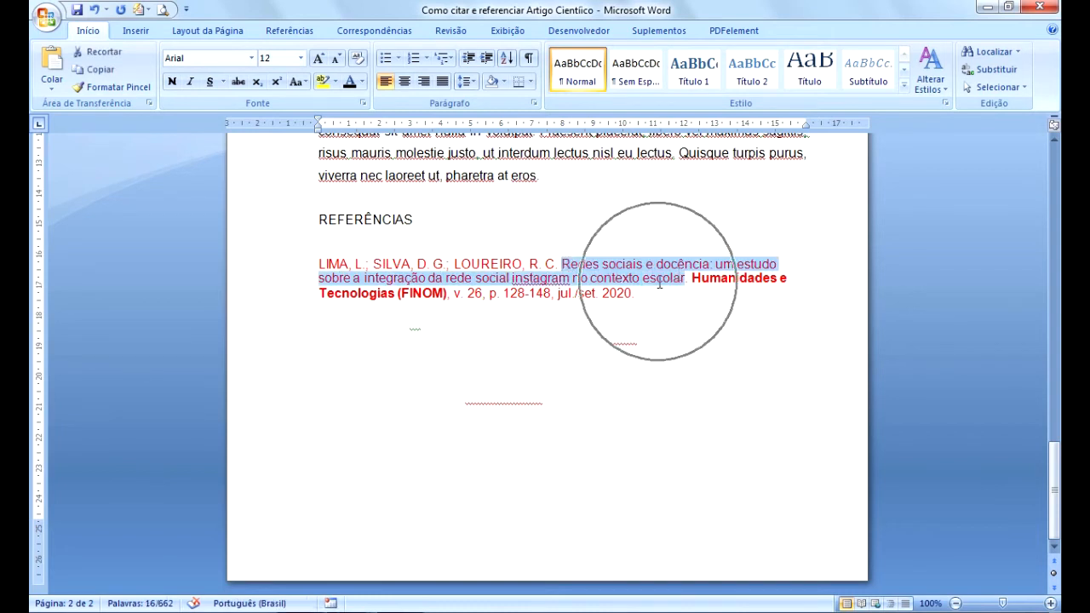
pyautogui.click(350, 611)
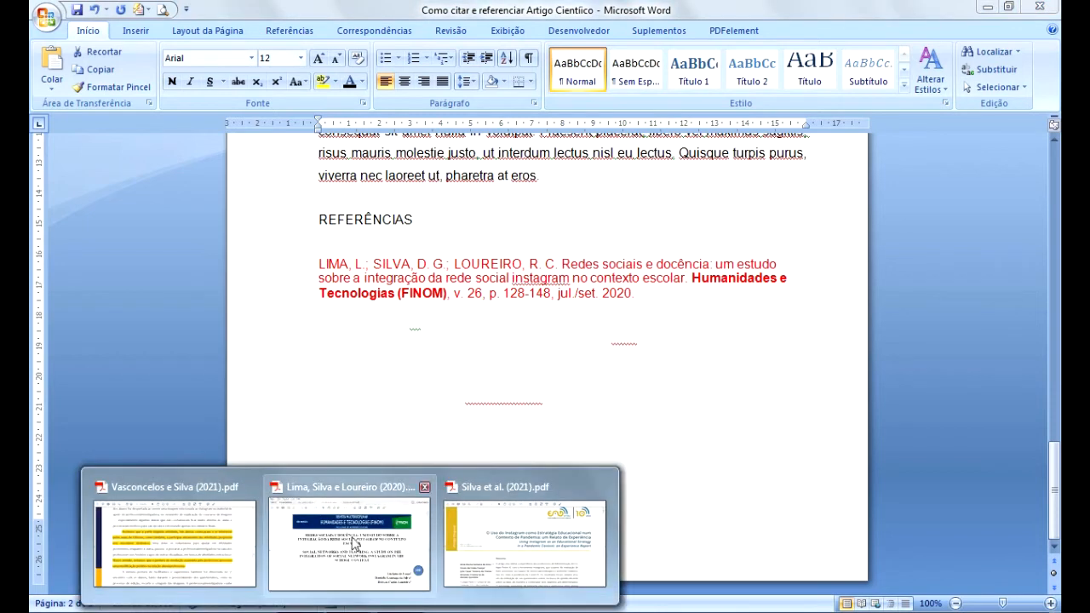
pyautogui.click(351, 538)
pyautogui.click(565, 298)
# - Select the bold journal name in Word's red reference and compare it with the footer on the three-author PDF's first page
pyautogui.click(370, 608)
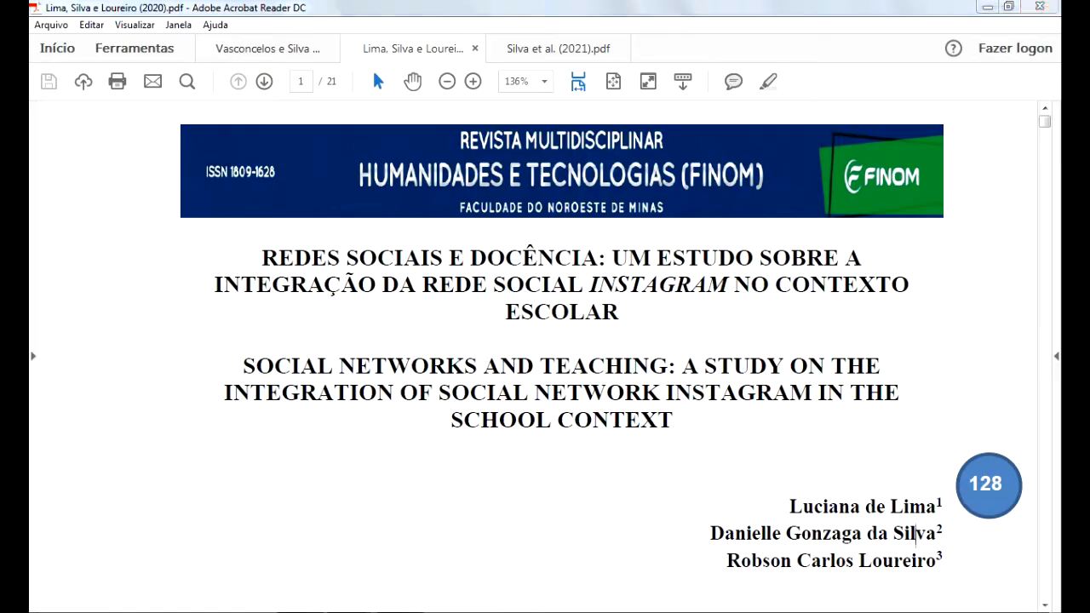
pyautogui.click(695, 280)
pyautogui.moveTo(696, 279); pyautogui.dragTo(446, 299)
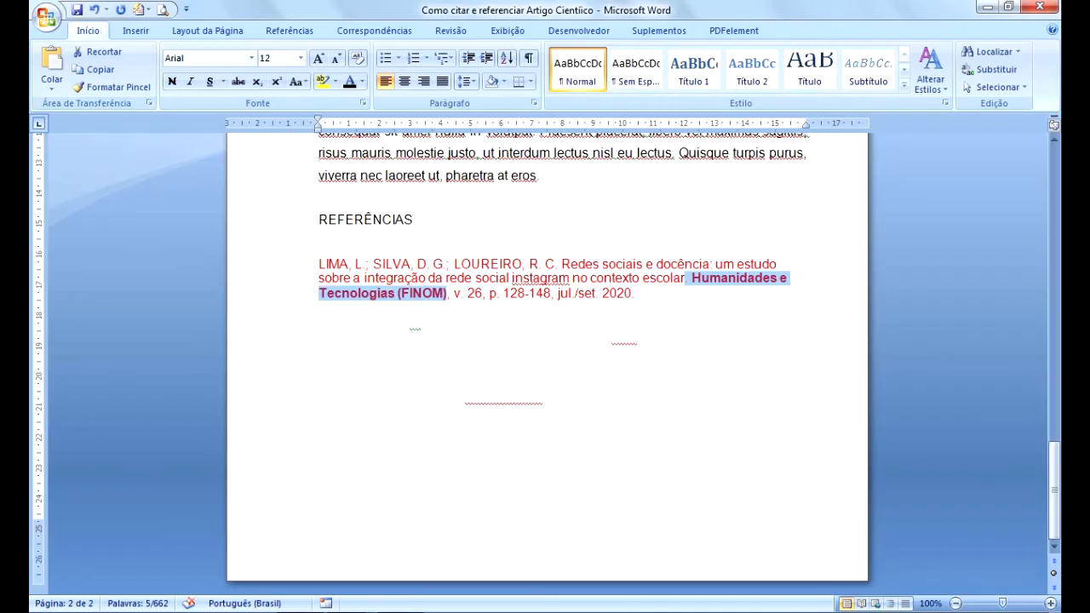
pyautogui.hotkey('alt', 'Tab')
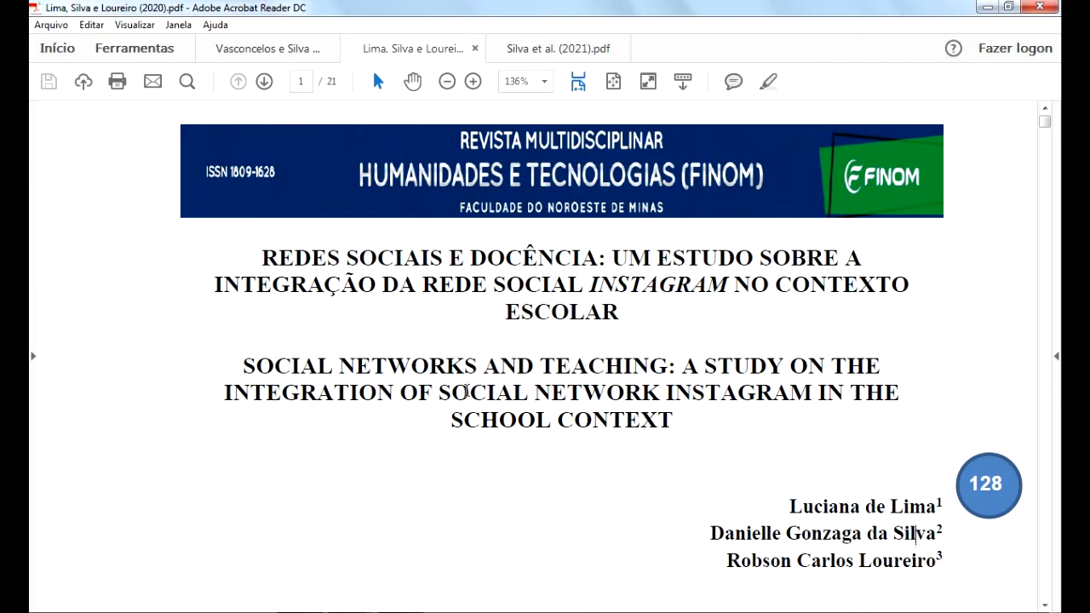
pyautogui.scroll(-5, 476, 435)
pyautogui.scroll(-14, 479, 438)
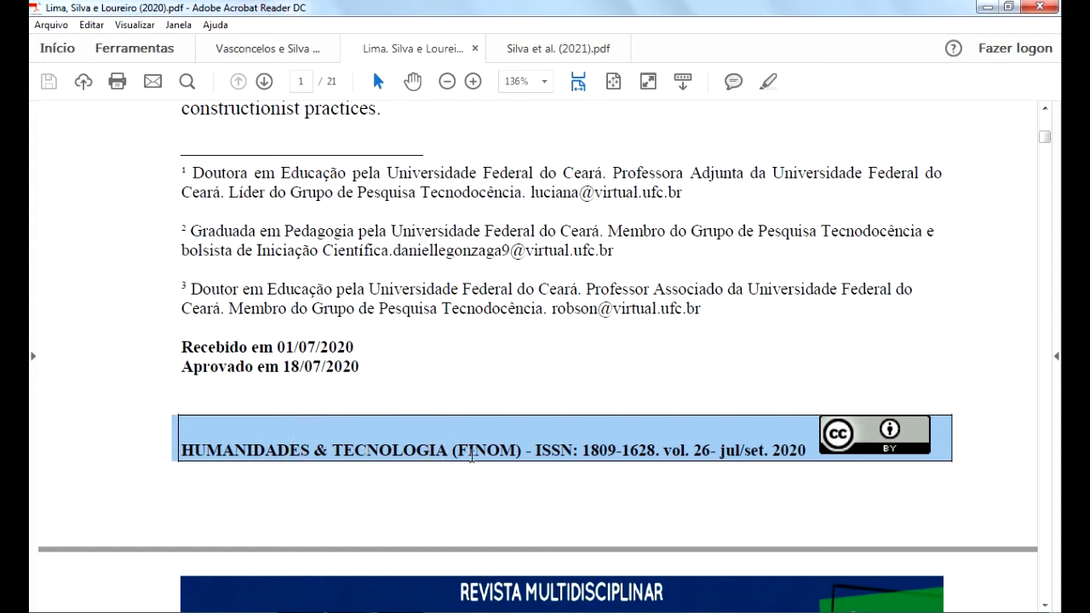
# - Check the red reference's volume and starting page against the three-author PDF's footer and the page number beside its authors
pyautogui.hotkey('alt', 'Tab')
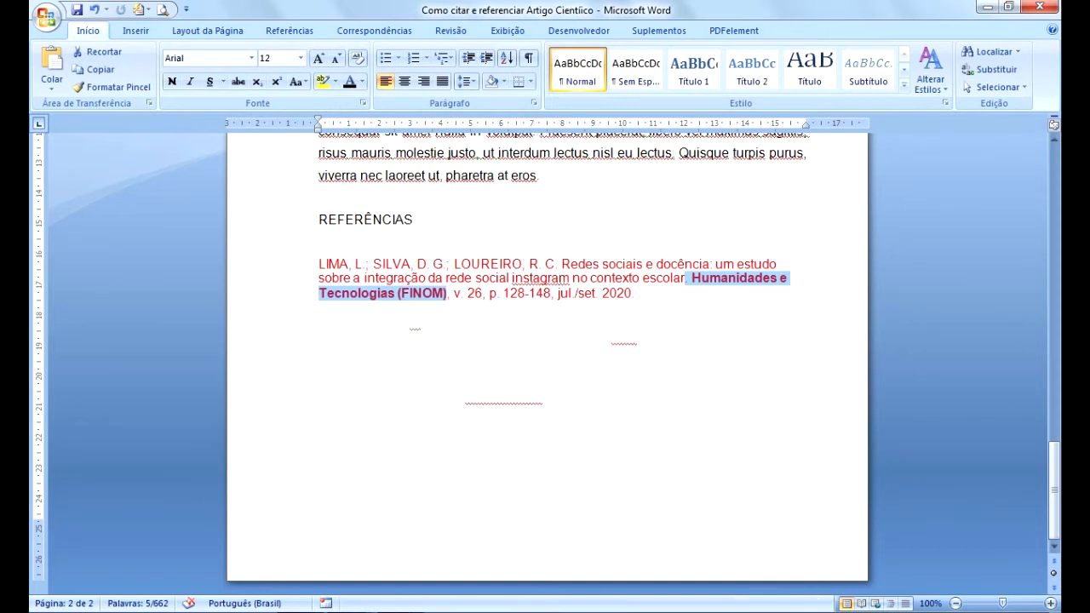
pyautogui.click(346, 536)
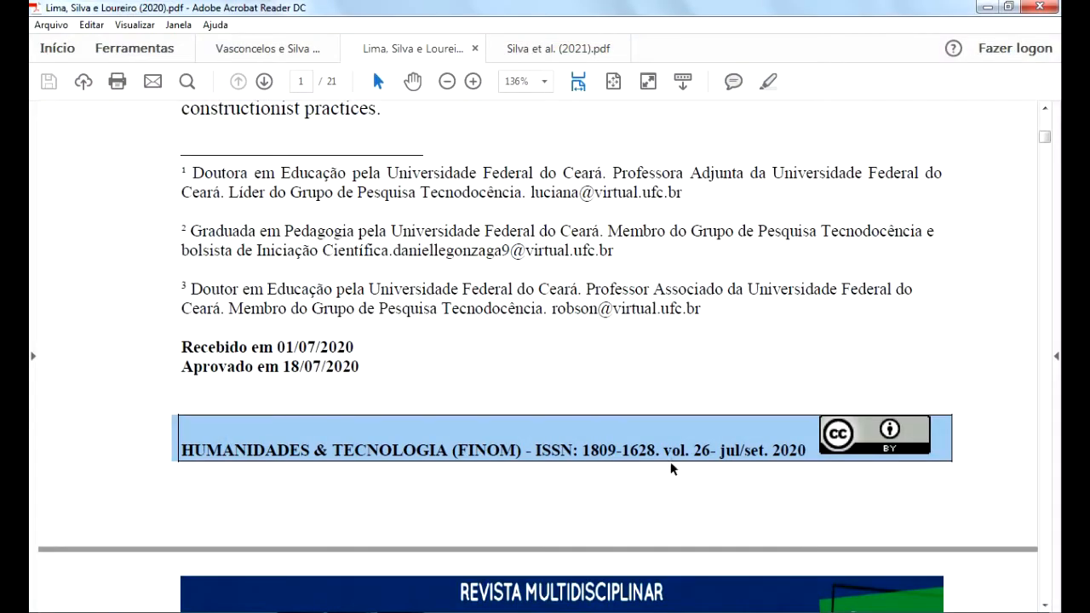
pyautogui.click(691, 464)
pyautogui.click(691, 465)
pyautogui.moveTo(1045, 140); pyautogui.dragTo(1048, 125)
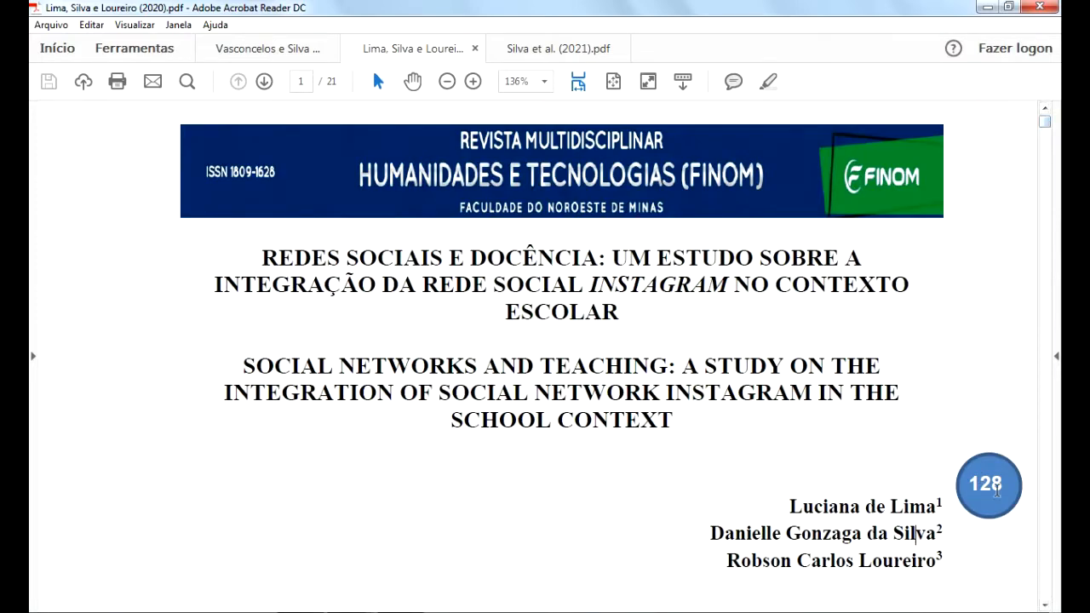
# - Compare the issue months and year in Word's red reference with the footer on the three-author PDF's first page
pyautogui.hotkey('alt', 'Tab')
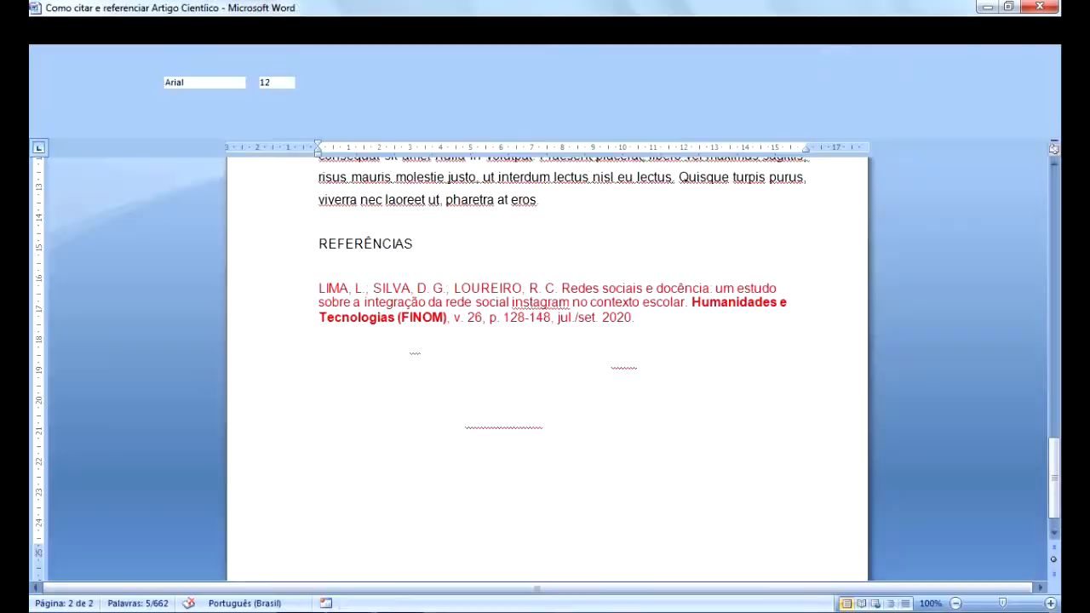
pyautogui.press('ctrl')
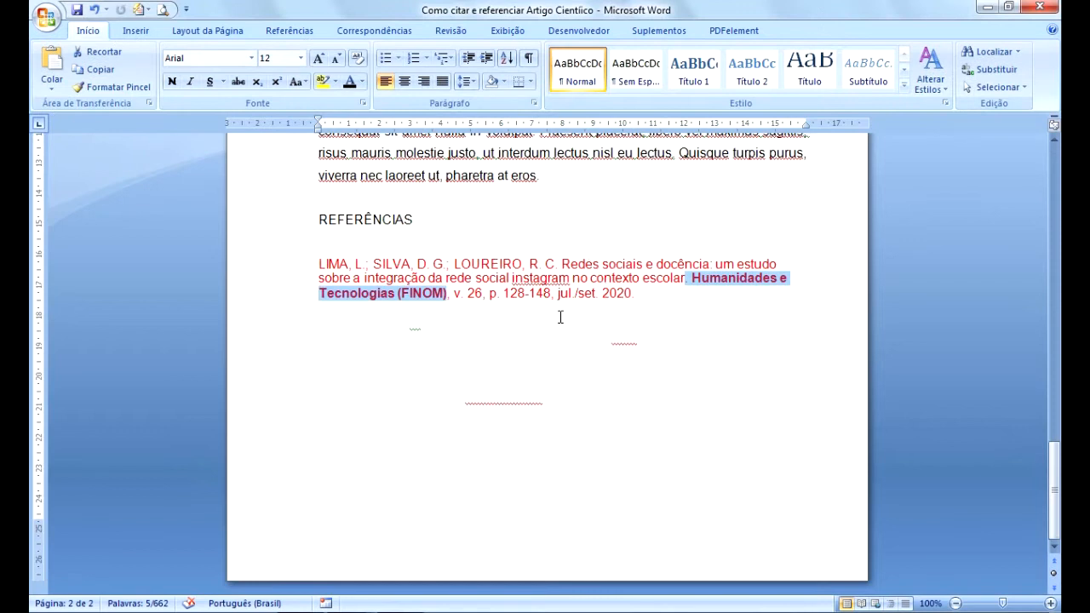
pyautogui.press('ctrl')
pyautogui.click(335, 536)
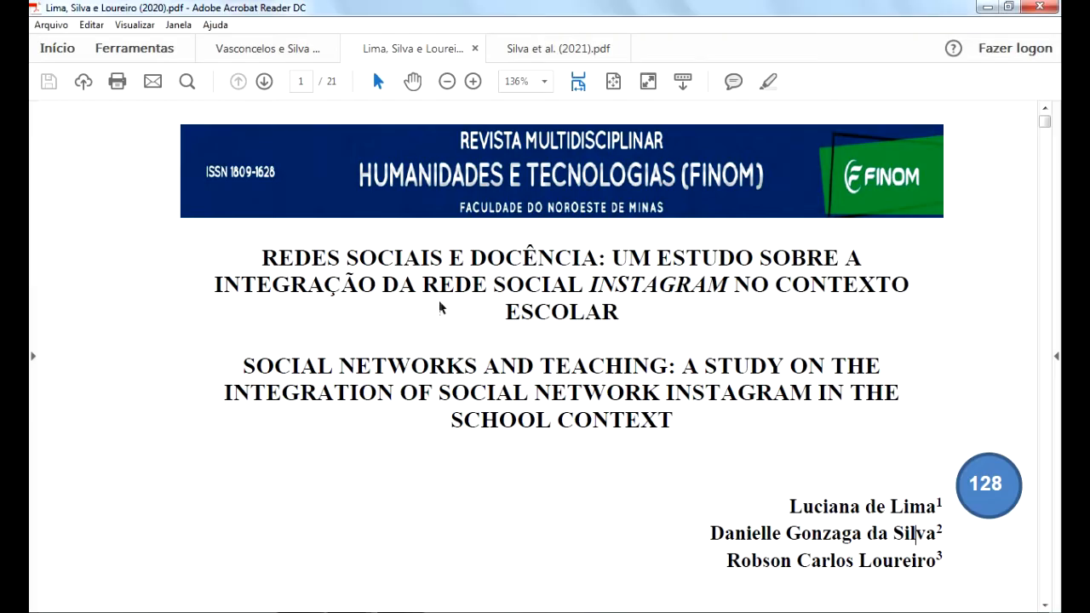
pyautogui.click(1044, 605)
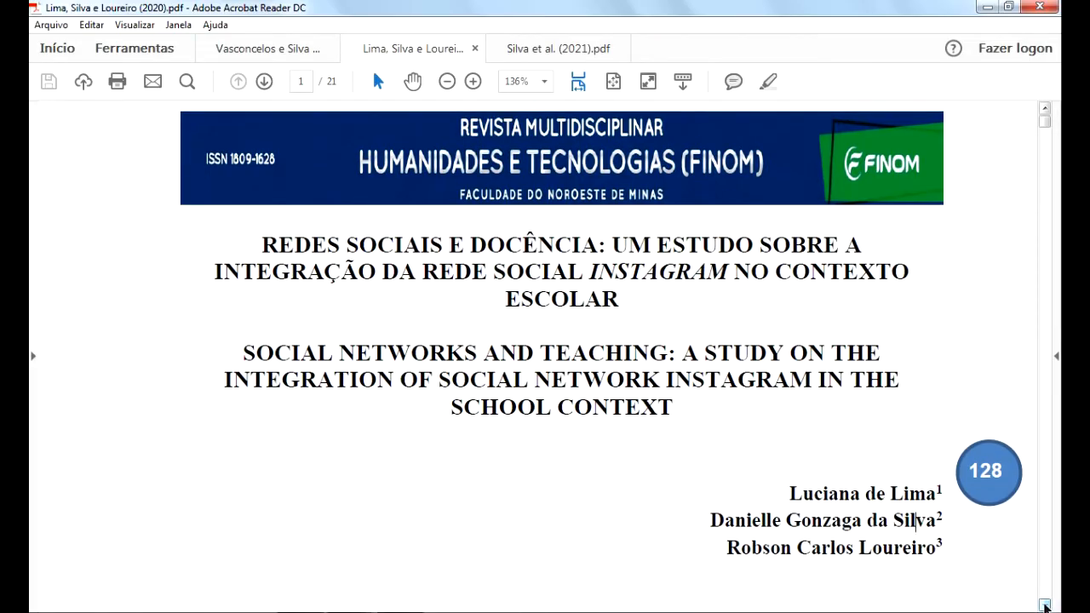
pyautogui.scroll(-10, 1043, 604)
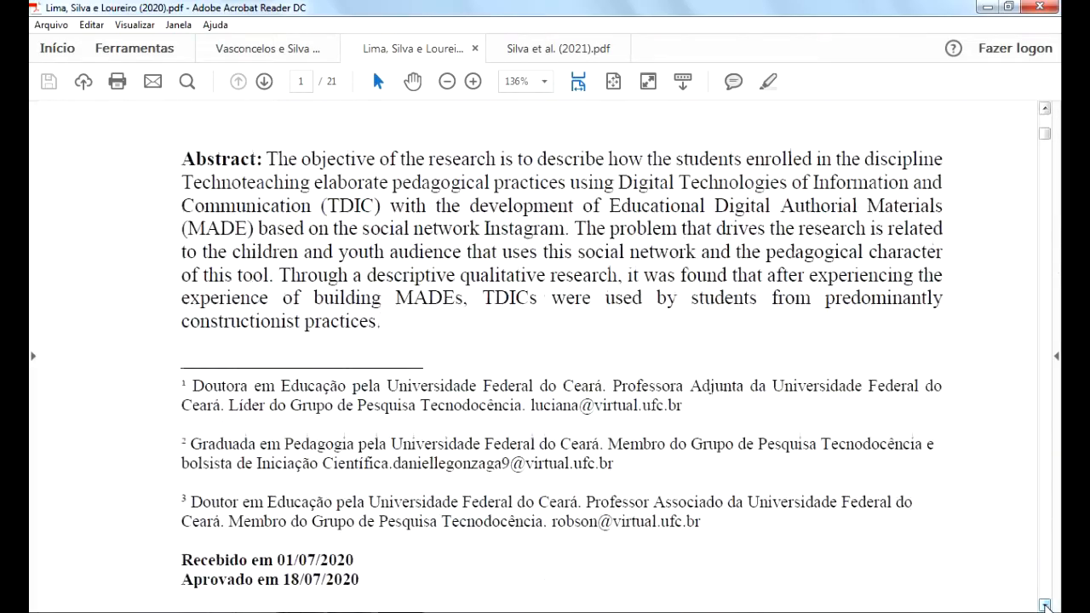
pyautogui.scroll(-1, 1044, 604)
pyautogui.click(740, 393)
pyautogui.click(742, 393)
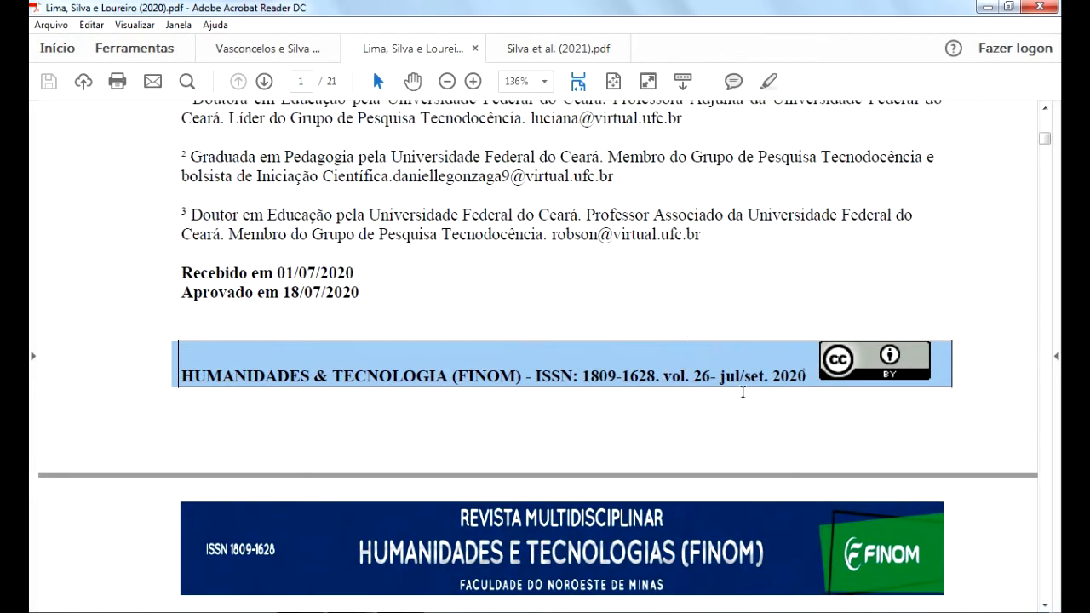
# - In Word, set the font color of the hidden et al. reference below the red one to black
pyautogui.hotkey('alt', 'Tab')
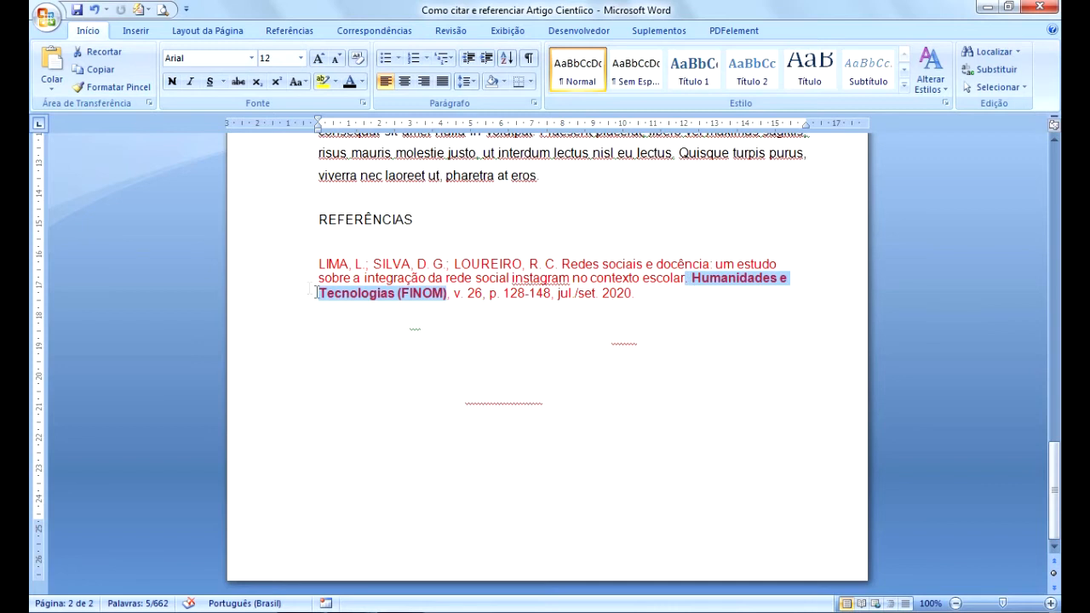
pyautogui.moveTo(324, 322); pyautogui.dragTo(377, 360)
pyautogui.write('SILVA, A. R. S. et al. O Uso do Instagram como Estratégia Educacional num Contexto de Pandemia: um Relato de Experiência. EaD em Foco, v. 10, n. 3, e1309, 2020.')
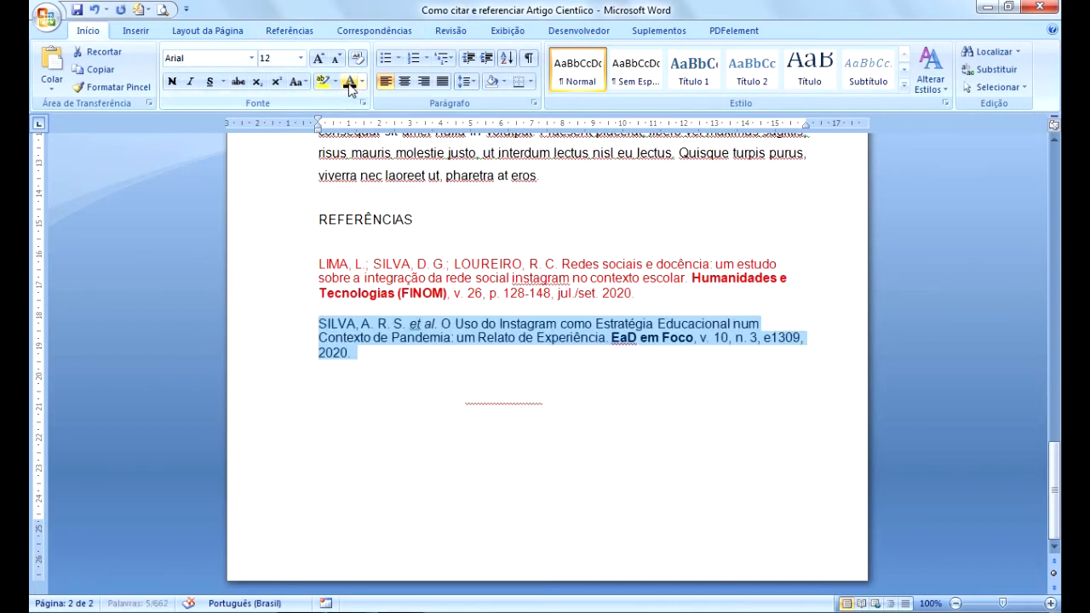
pyautogui.moveTo(318, 263); pyautogui.dragTo(660, 299)
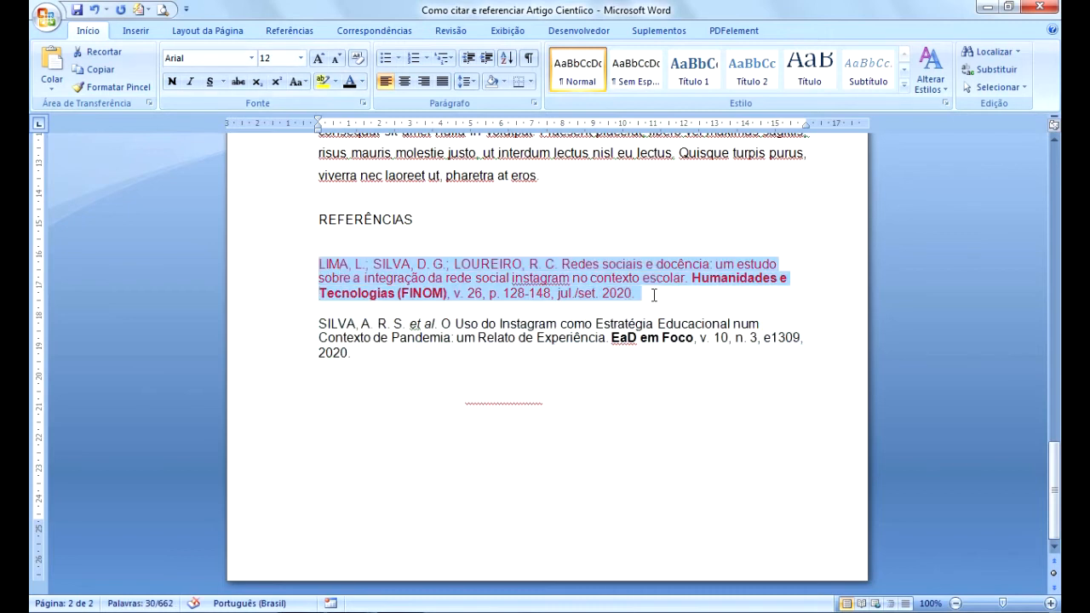
pyautogui.click(376, 362)
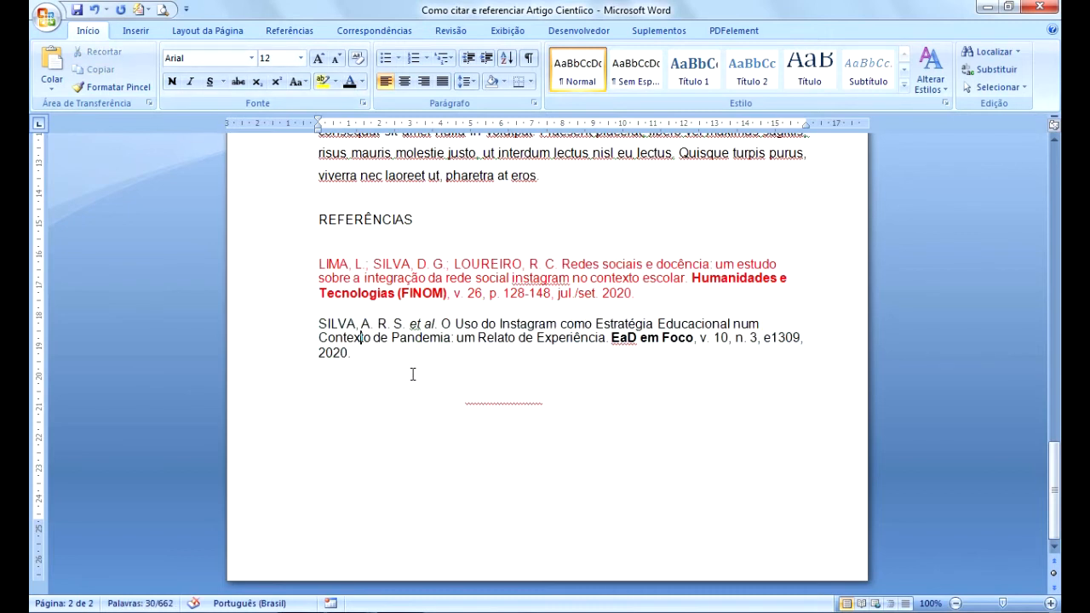
pyautogui.click(364, 337)
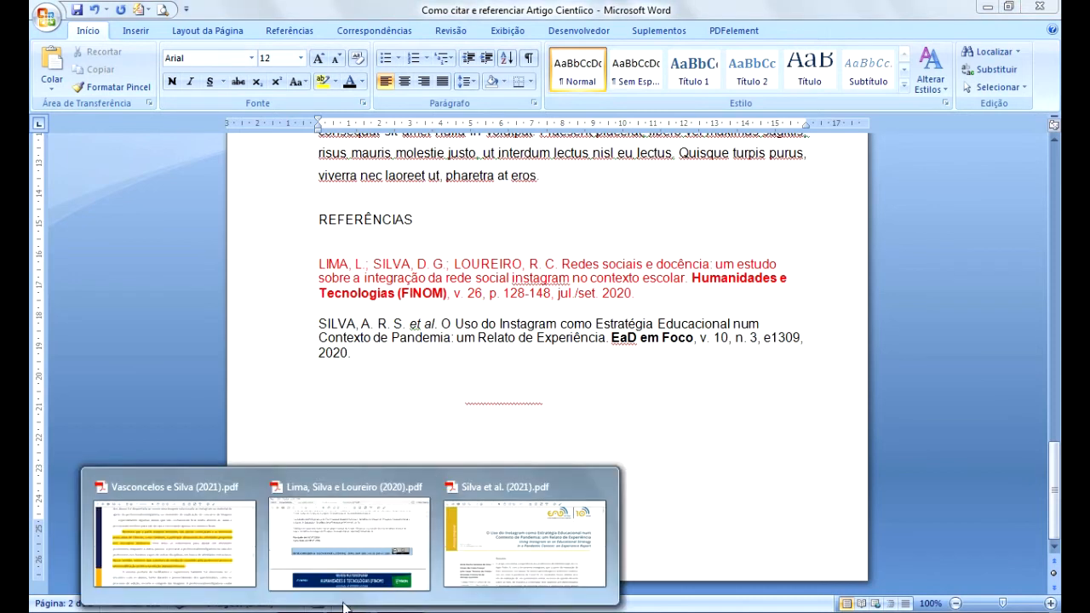
# - Check the author list in Silva et al. (2021).pdf against the italic "et al." in Word's second reference
pyautogui.click(551, 557)
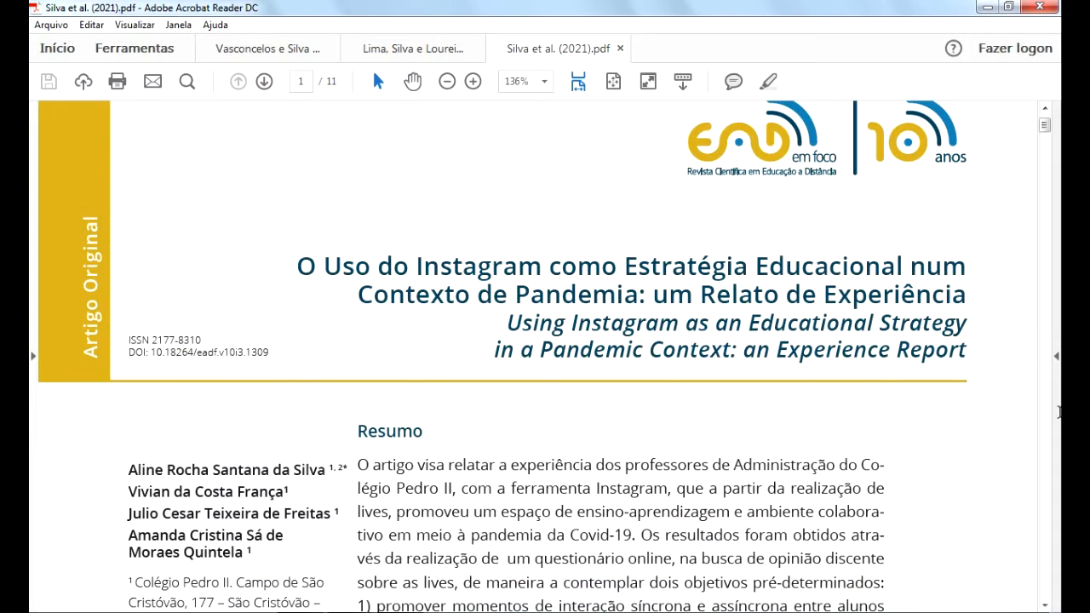
pyautogui.scroll(1, 1046, 126)
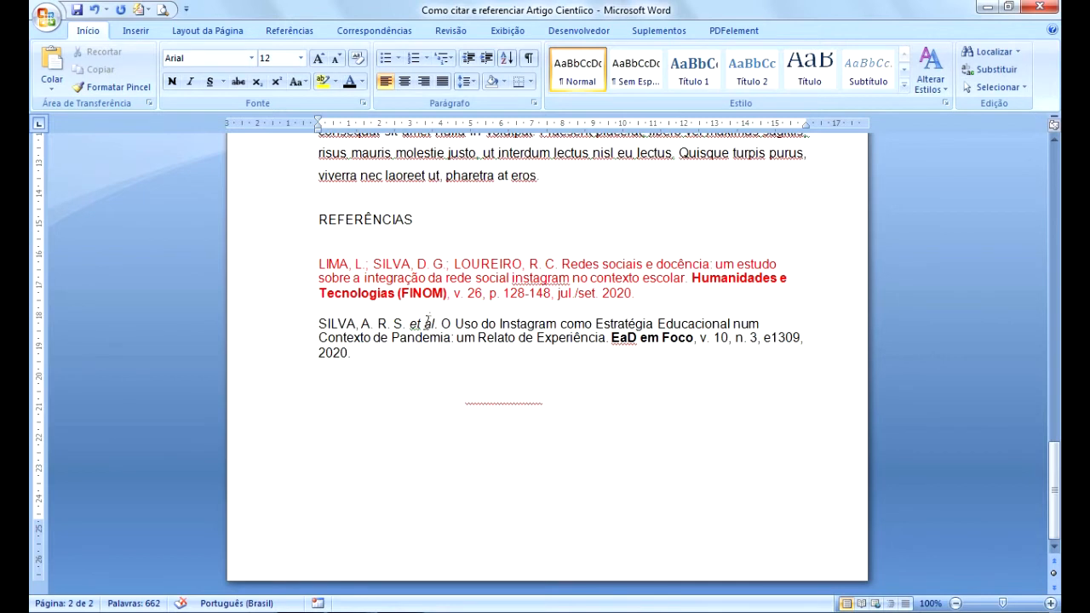
pyautogui.click(425, 327)
pyautogui.click(421, 325)
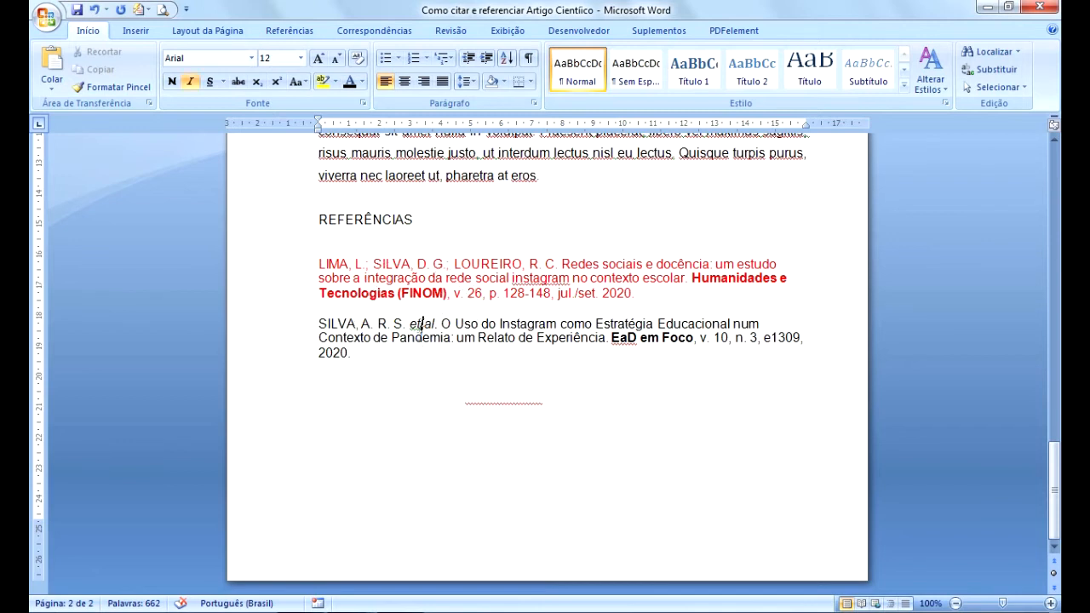
# - Compare the article title in Word's second reference with the title on the first page of Silva et al. (2021).pdf
pyautogui.click(461, 325)
pyautogui.moveTo(349, 610)
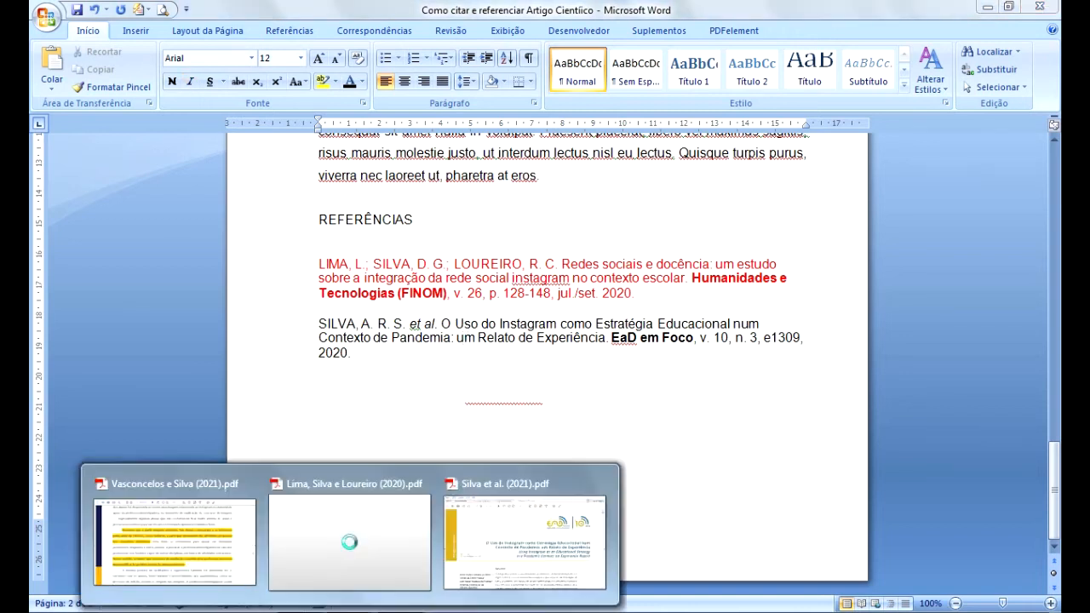
pyautogui.click(474, 576)
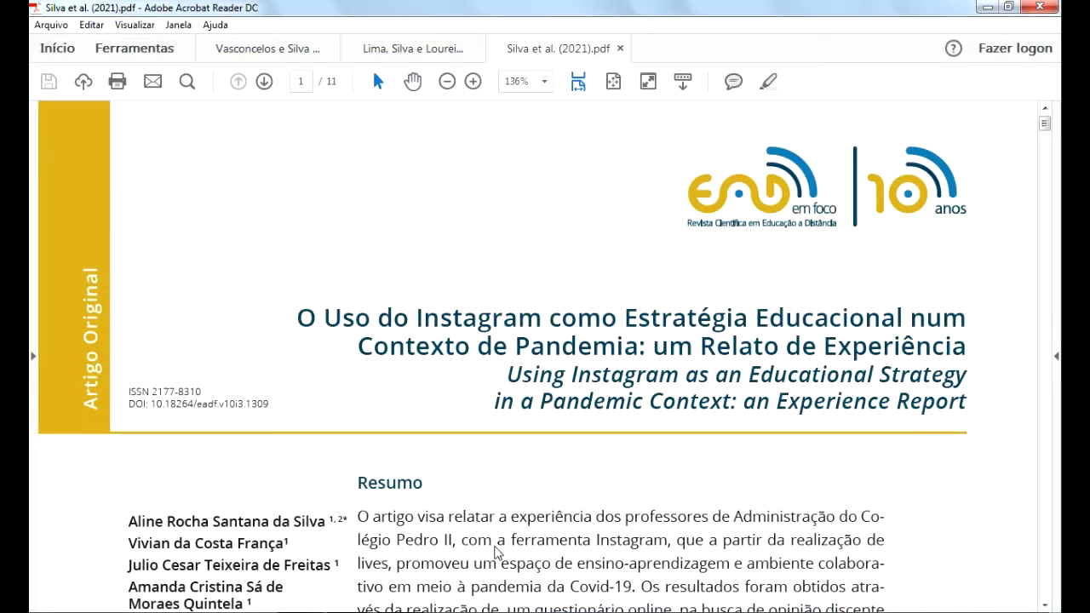
pyautogui.click(678, 344)
pyautogui.hotkey('alt', 'Tab')
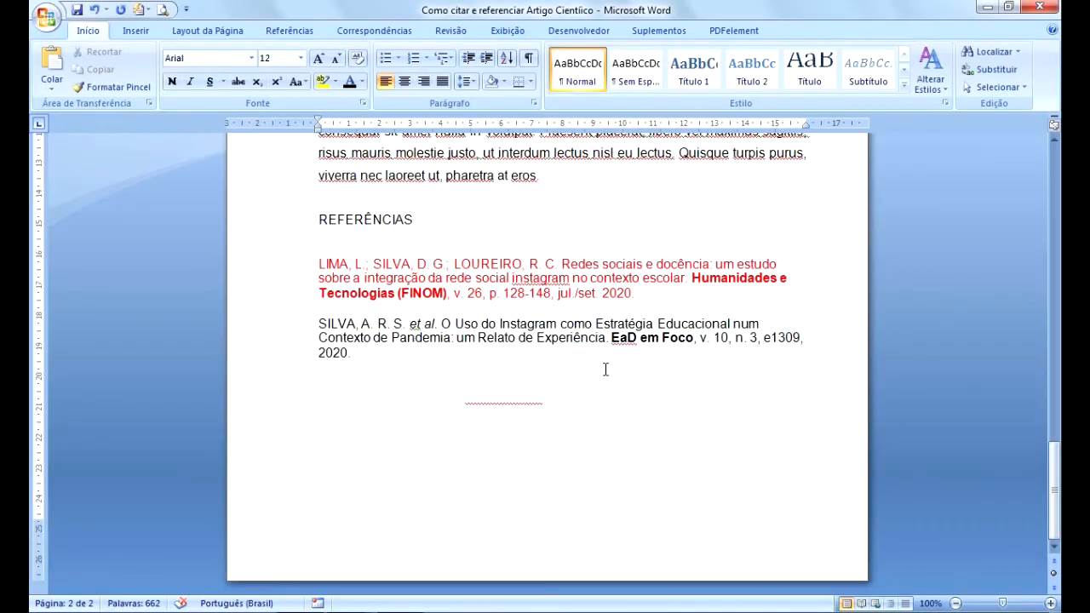
# - Compare the bold journal name in Word's second reference with the logo and "COMO CITAR ESTE ARTIGO" block in Silva et al. (2021).pdf
pyautogui.click(638, 347)
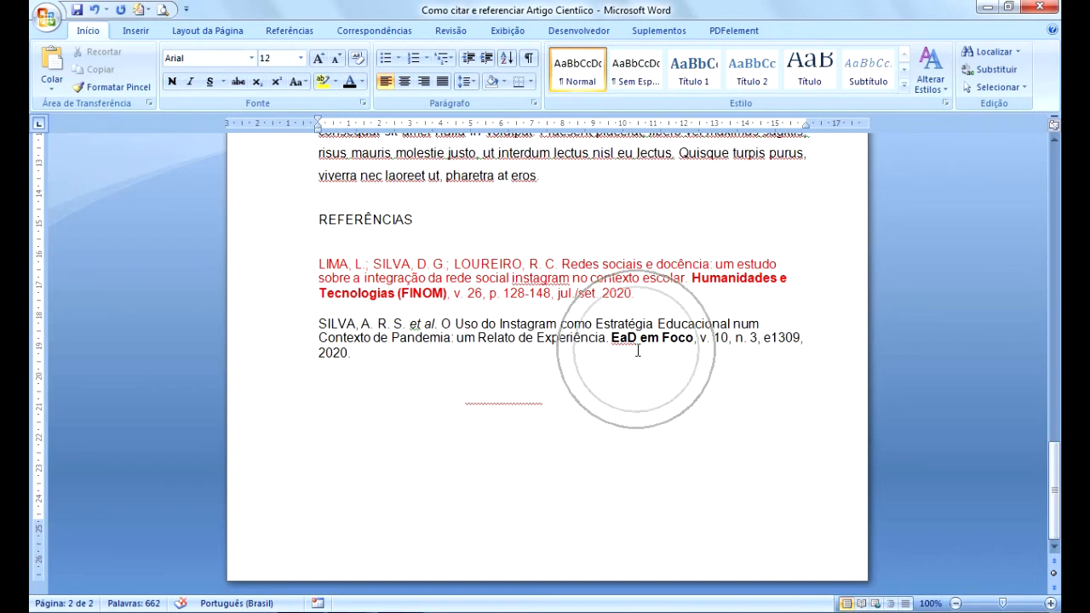
pyautogui.moveTo(346, 608)
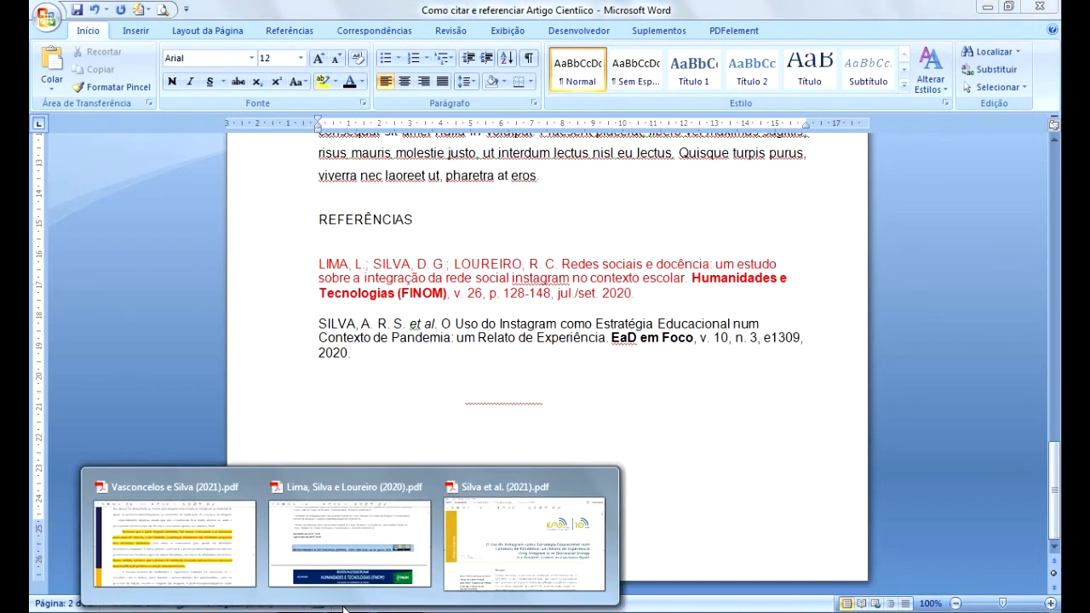
pyautogui.click(515, 543)
pyautogui.scroll(1, 491, 358)
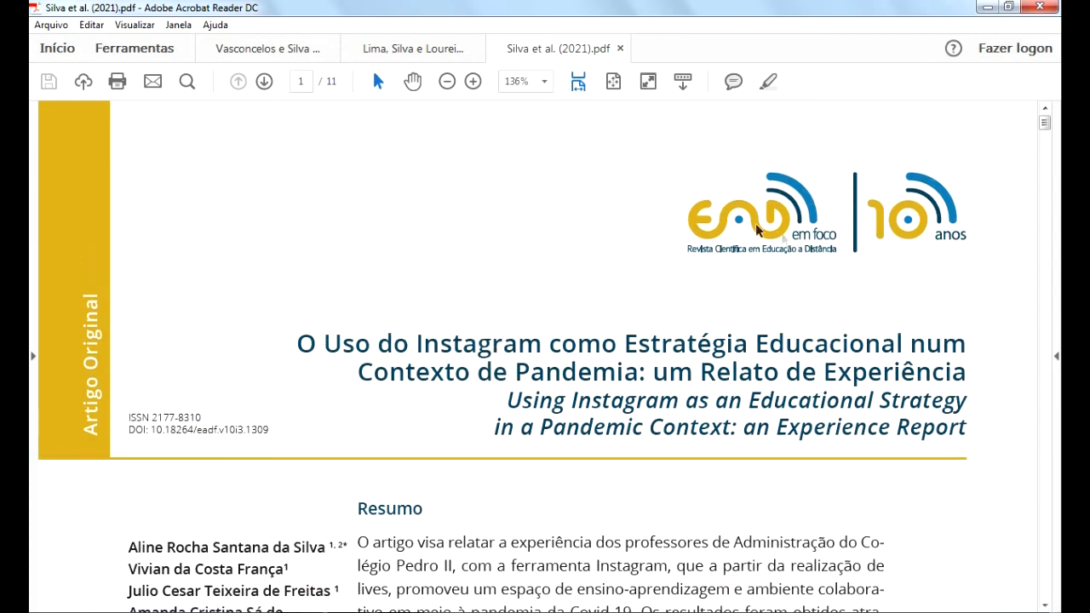
pyautogui.scroll(-10, 670, 375)
pyautogui.scroll(-12, 670, 384)
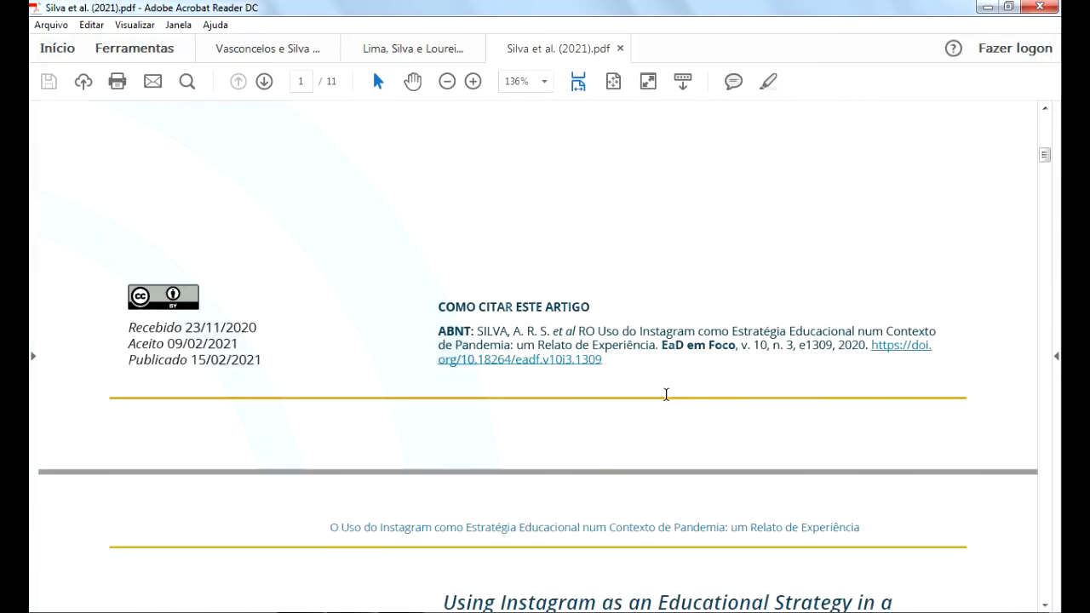
pyautogui.click(712, 351)
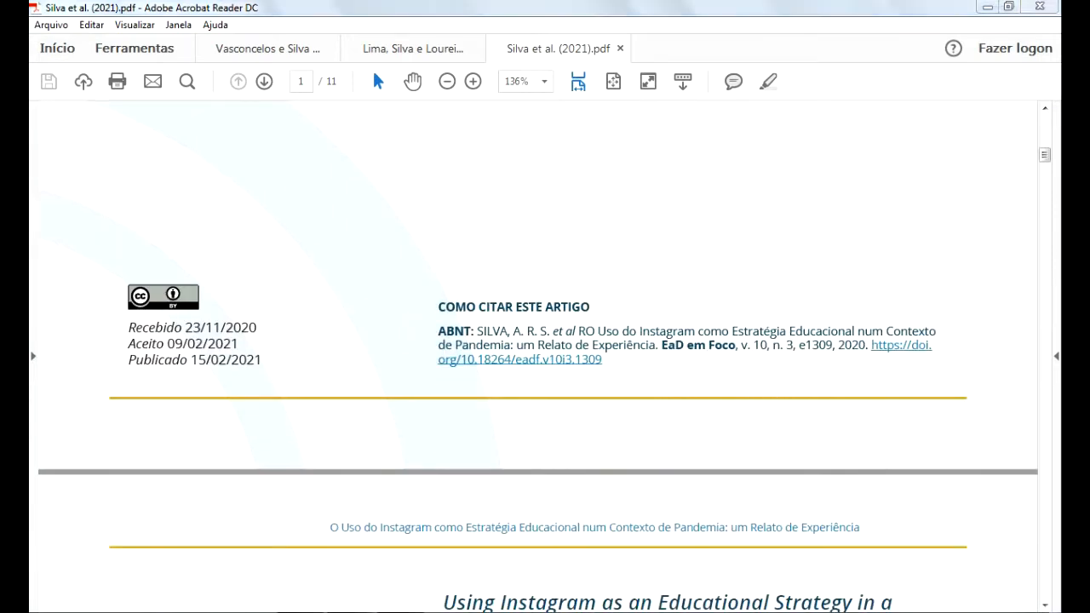
# - Examine the volume, number and e1309 identifier in Word's second reference and check them against the ABNT citation in Silva et al. (2021).pdf
pyautogui.hotkey('alt', 'Tab')
pyautogui.write('.')
pyautogui.click(735, 340)
pyautogui.write('. 10, n. 3, e1309,')
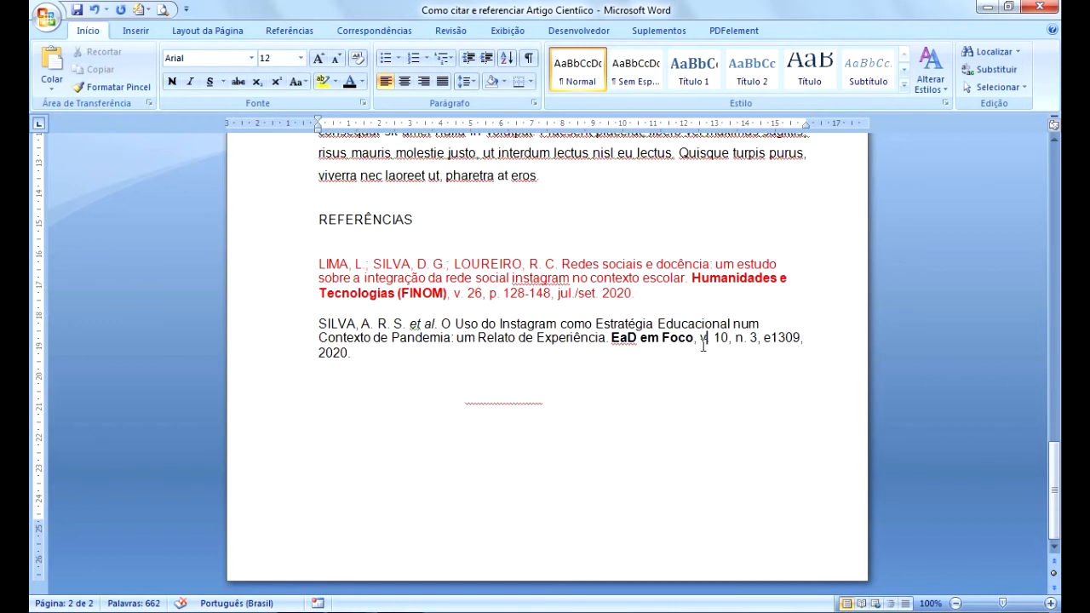
pyautogui.click(757, 341)
pyautogui.press('BackSpace')
pyautogui.moveTo(268, 589)
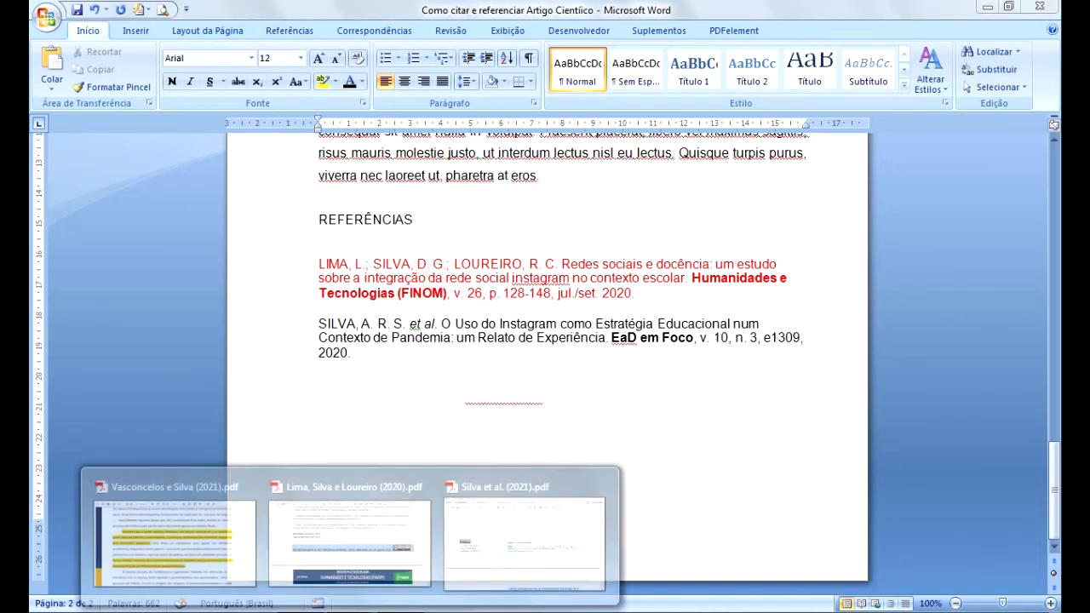
pyautogui.click(497, 550)
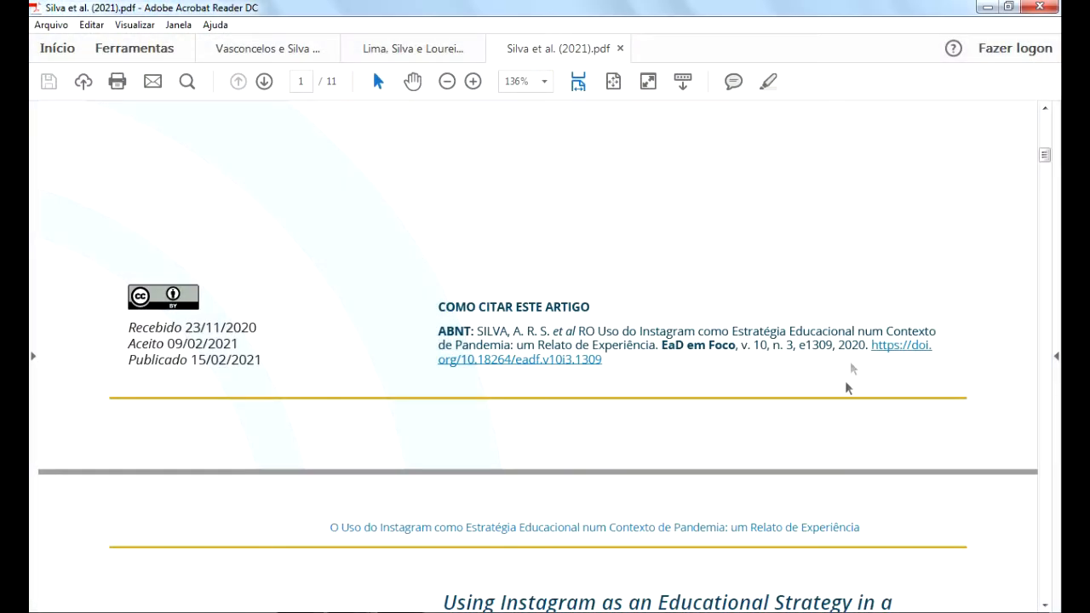
# - Compare the issue number and e1309 identifier in Word's second reference with the ABNT citation in Silva et al. (2021).pdf
pyautogui.click(772, 347)
pyautogui.click(308, 596)
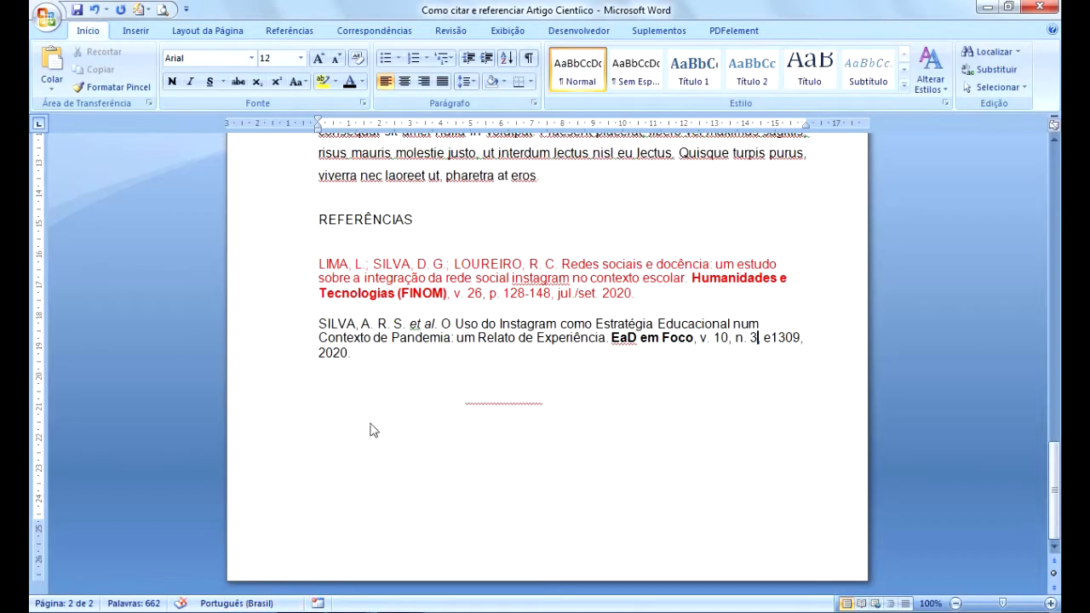
pyautogui.click(782, 345)
pyautogui.click(781, 346)
pyautogui.click(772, 338)
pyautogui.click(350, 612)
pyautogui.click(525, 532)
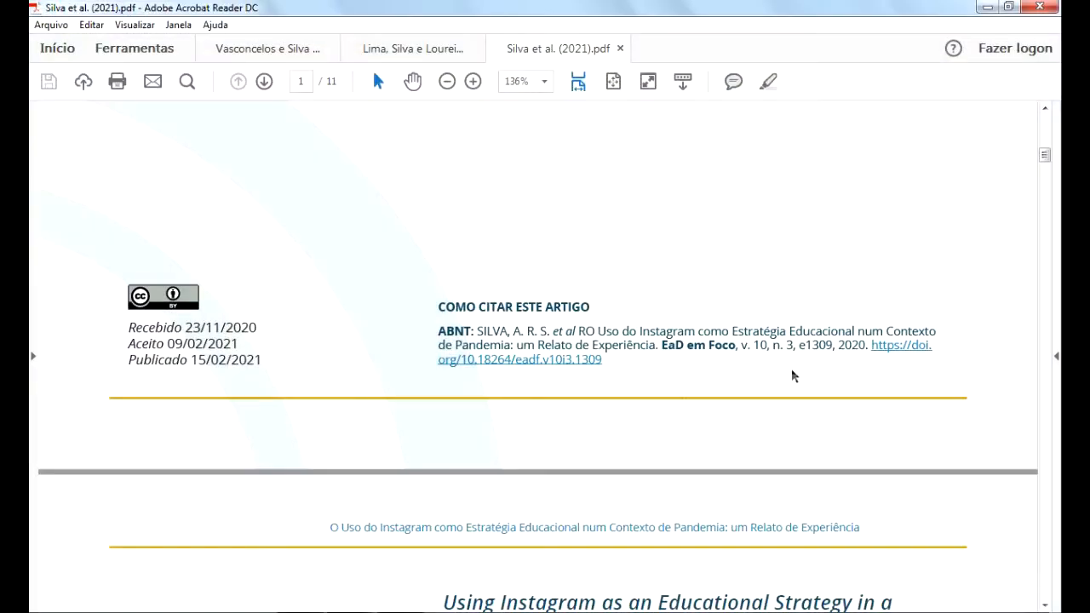
pyautogui.click(811, 353)
pyautogui.click(459, 611)
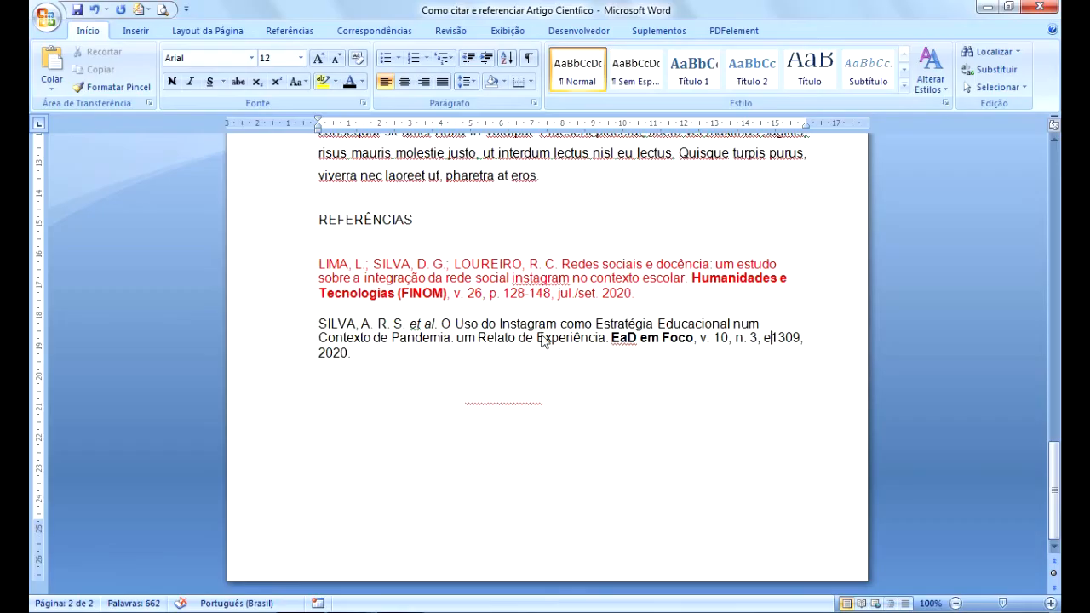
# - Check the publication year closing Word's second reference against the ABNT citation in Silva et al. (2021).pdf
pyautogui.click(344, 367)
pyautogui.click(443, 611)
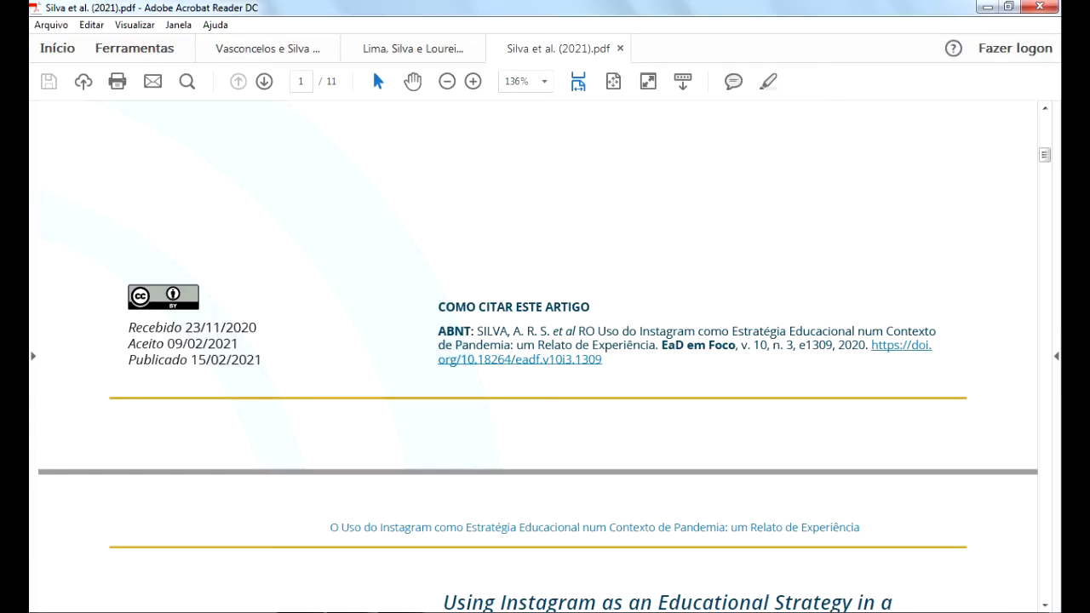
pyautogui.click(856, 350)
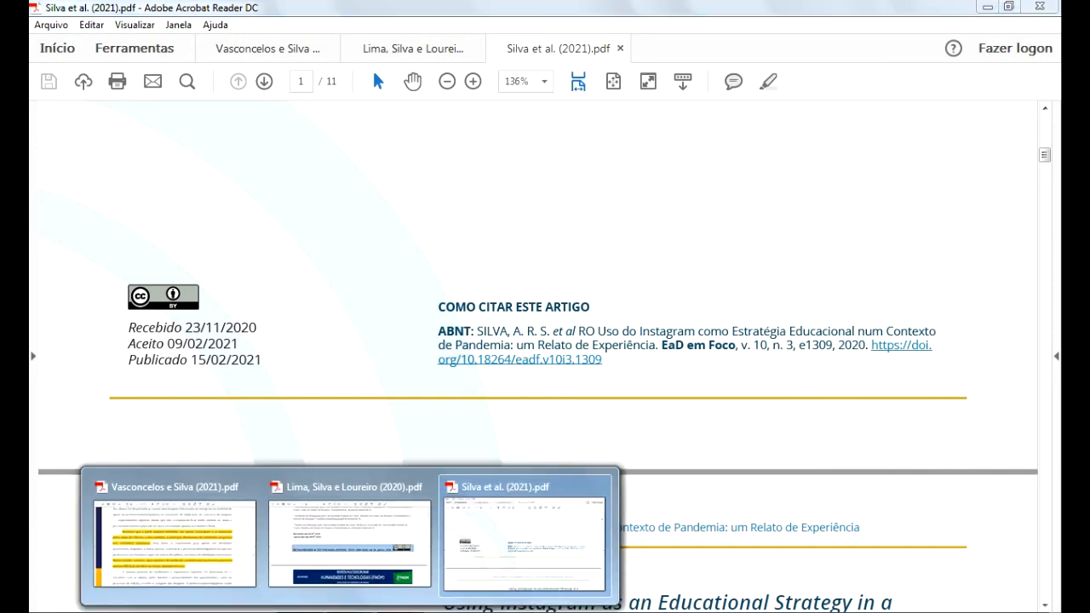
pyautogui.hotkey('alt', 'Tab')
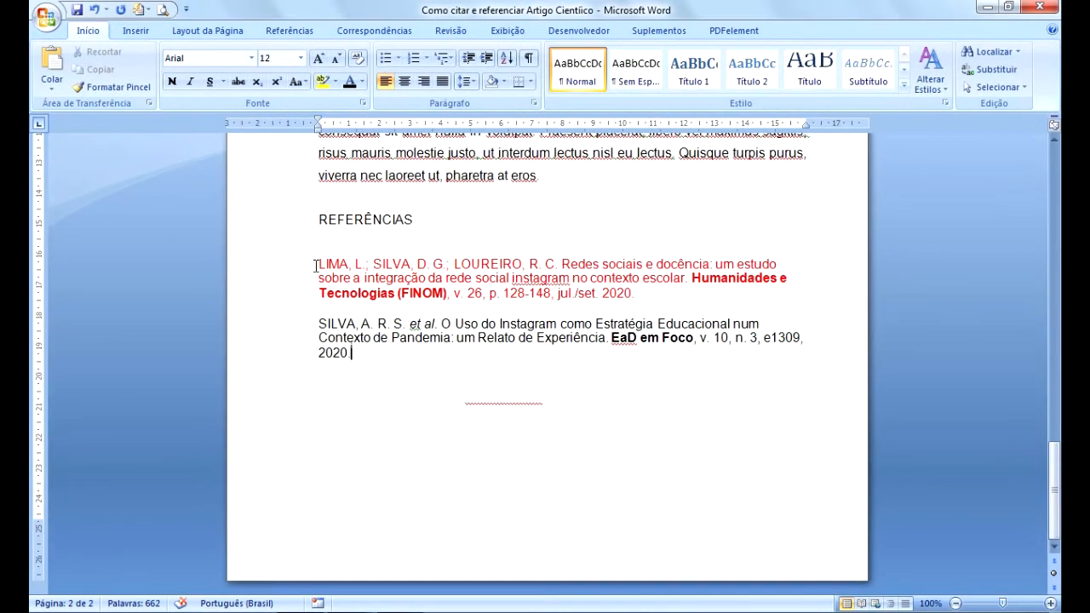
# - Set the font colour of the first reference and of the hidden third reference in the REFERÊNCIAS list to black
pyautogui.moveTo(317, 264); pyautogui.dragTo(640, 293)
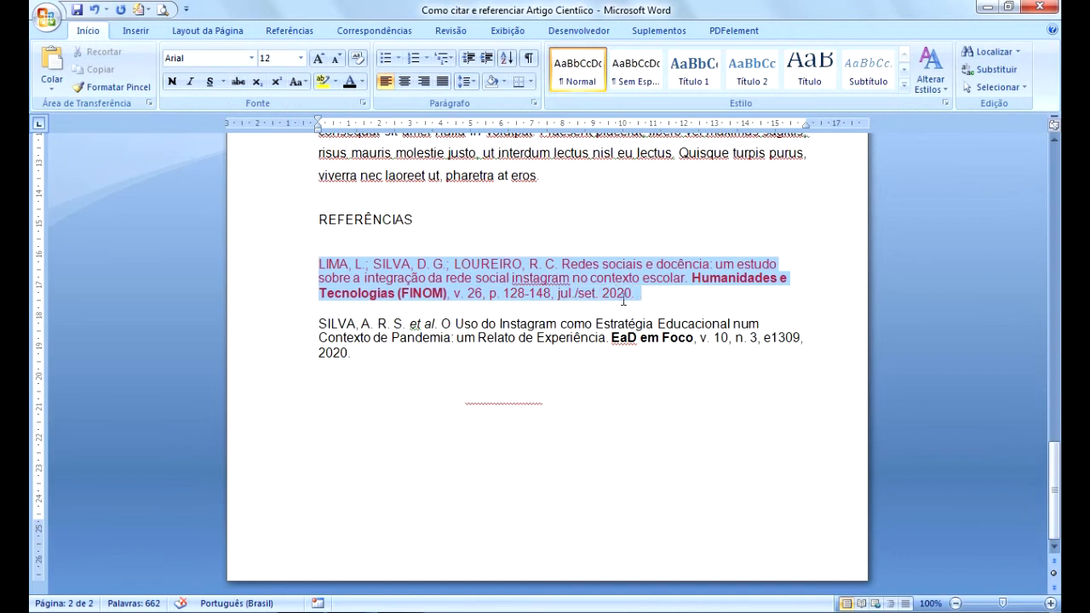
pyautogui.click(351, 85)
pyautogui.click(329, 426)
pyautogui.moveTo(312, 378); pyautogui.dragTo(542, 424)
pyautogui.click(349, 81)
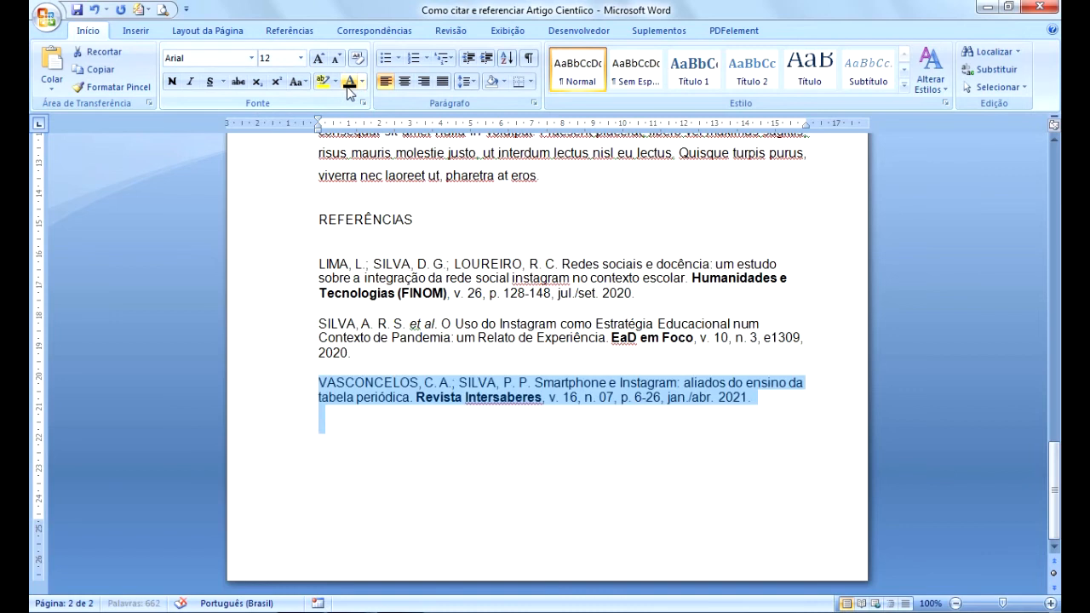
pyautogui.press('Down')
pyautogui.press('ctrl')
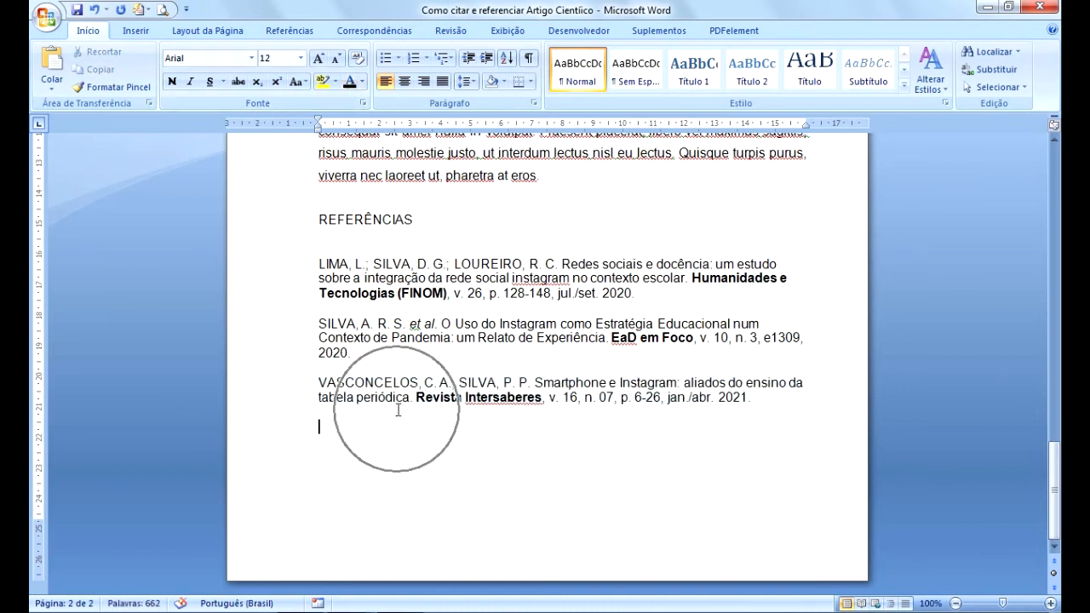
# - Check the authors and title of Word's third reference against the first page of Vasconcelos e Silva (2021).pdf
pyautogui.moveTo(383, 611)
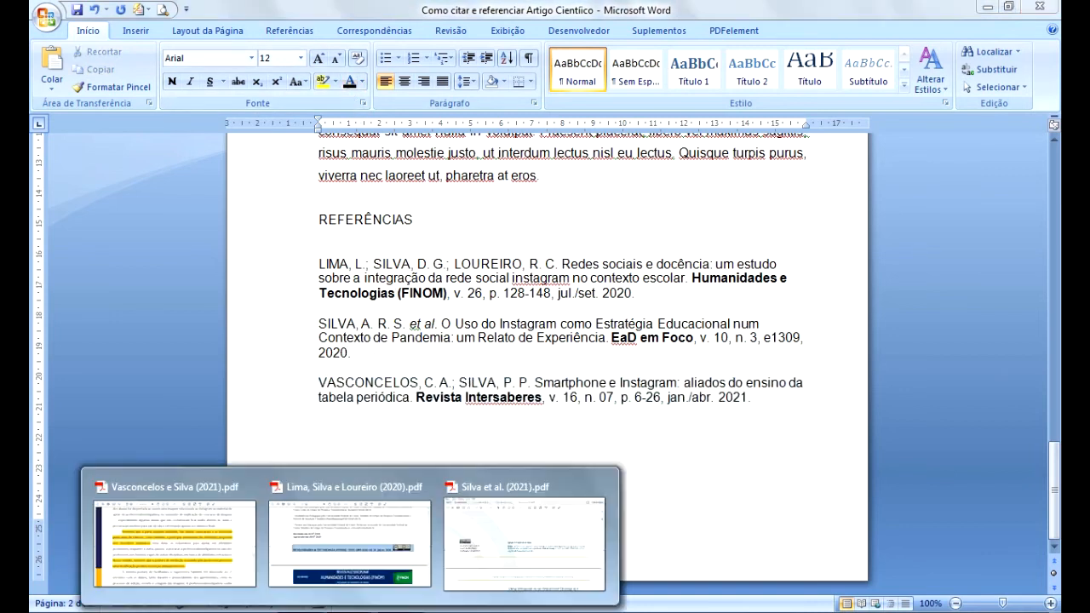
pyautogui.click(198, 520)
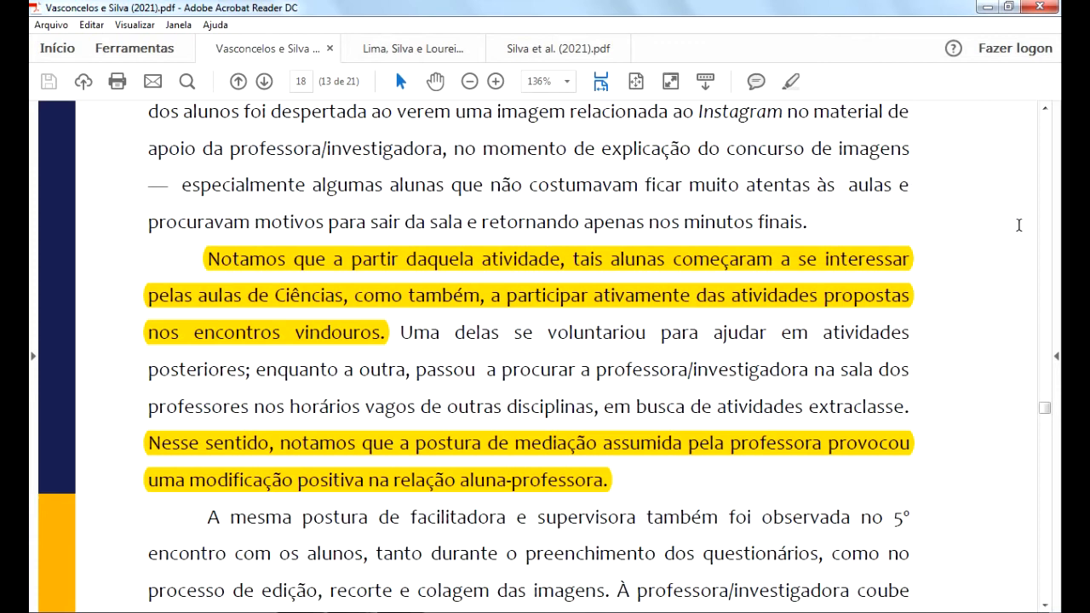
pyautogui.moveTo(1045, 408); pyautogui.dragTo(1046, 119)
pyautogui.scroll(-3, 477, 511)
pyautogui.scroll(3, 480, 485)
pyautogui.hotkey('alt', 'Tab')
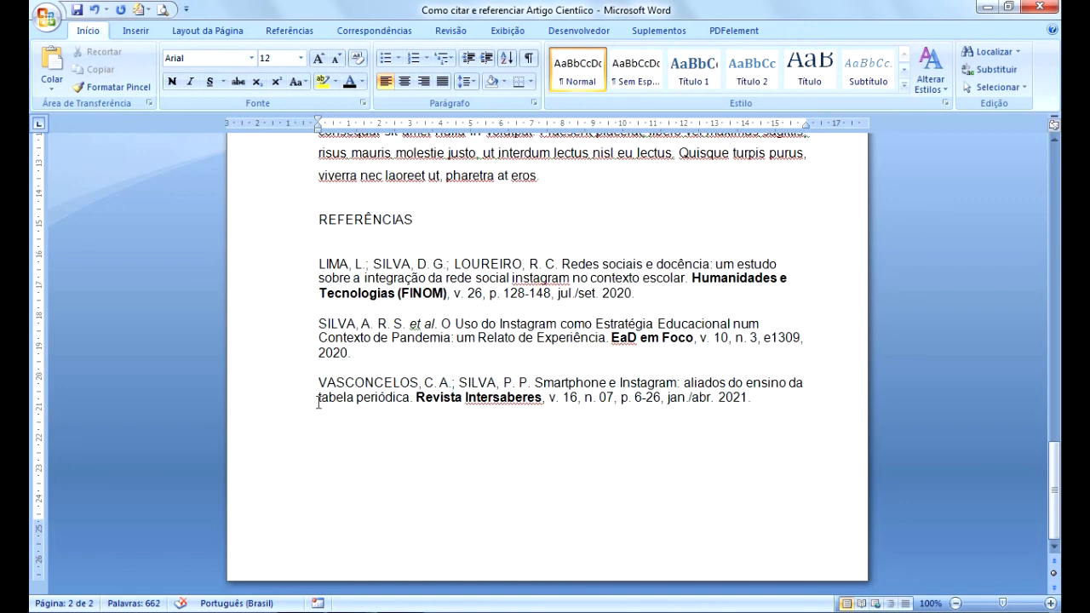
# - Compare the bold journal name in Word's third reference with the page header of Vasconcelos e Silva (2021).pdf
pyautogui.click(480, 407)
pyautogui.hotkey('alt', 'Tab')
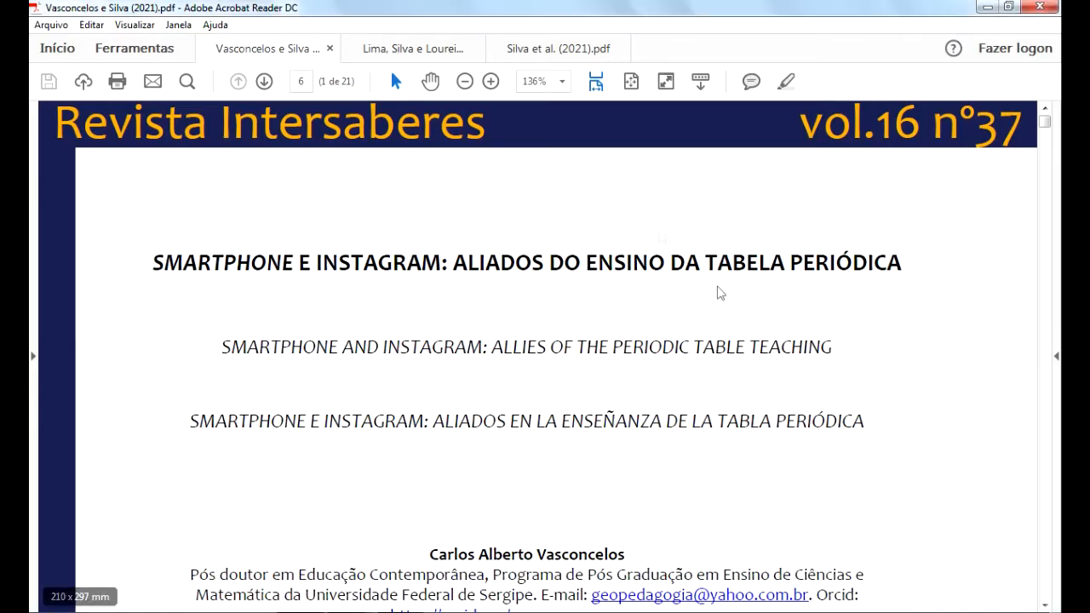
pyautogui.click(283, 141)
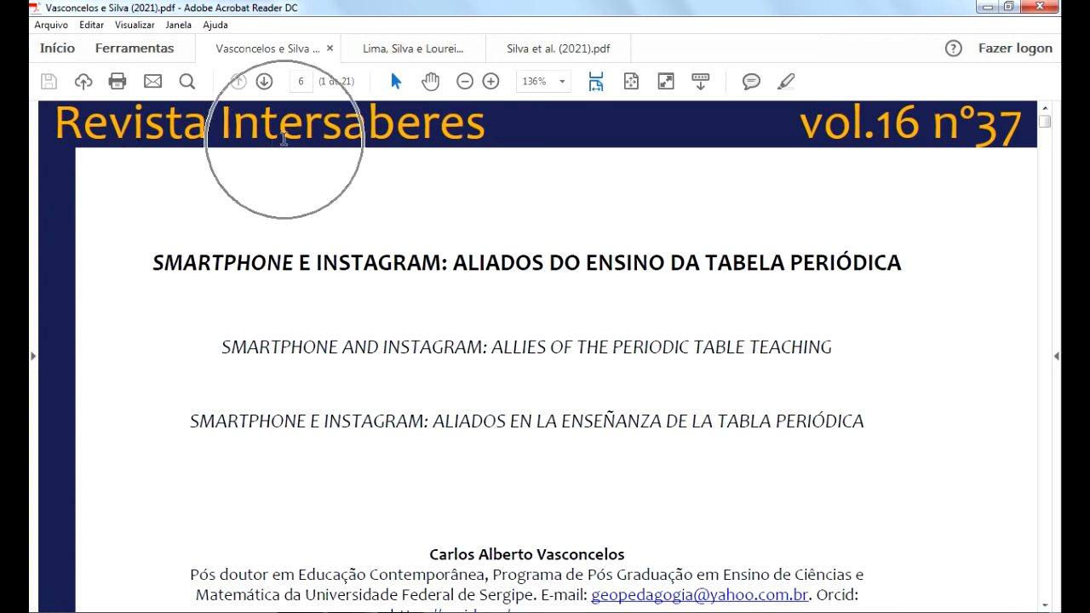
pyautogui.hotkey('alt', 'Tab')
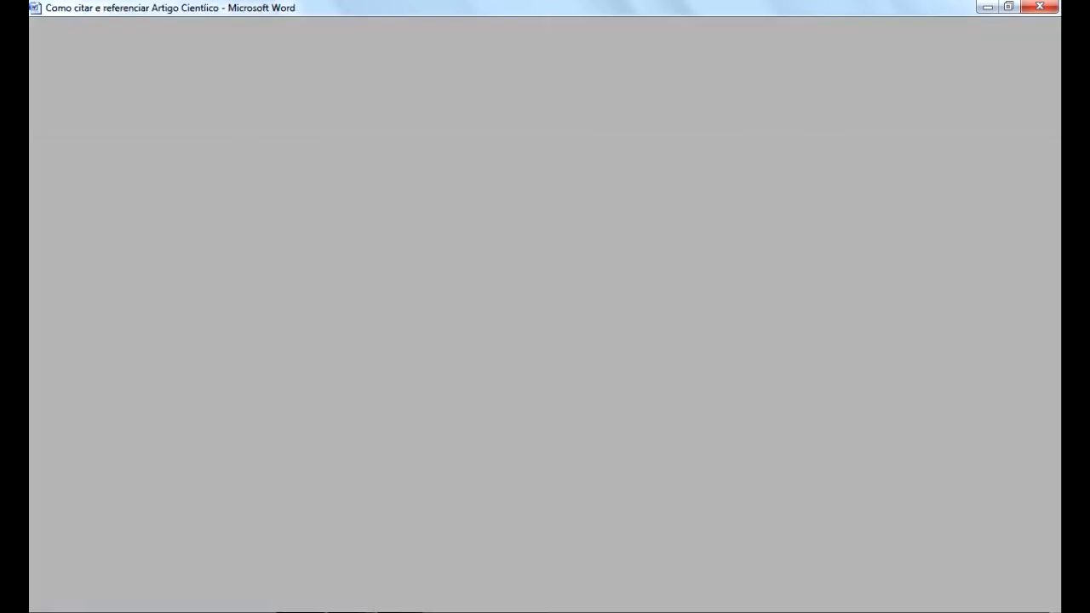
pyautogui.click(490, 397)
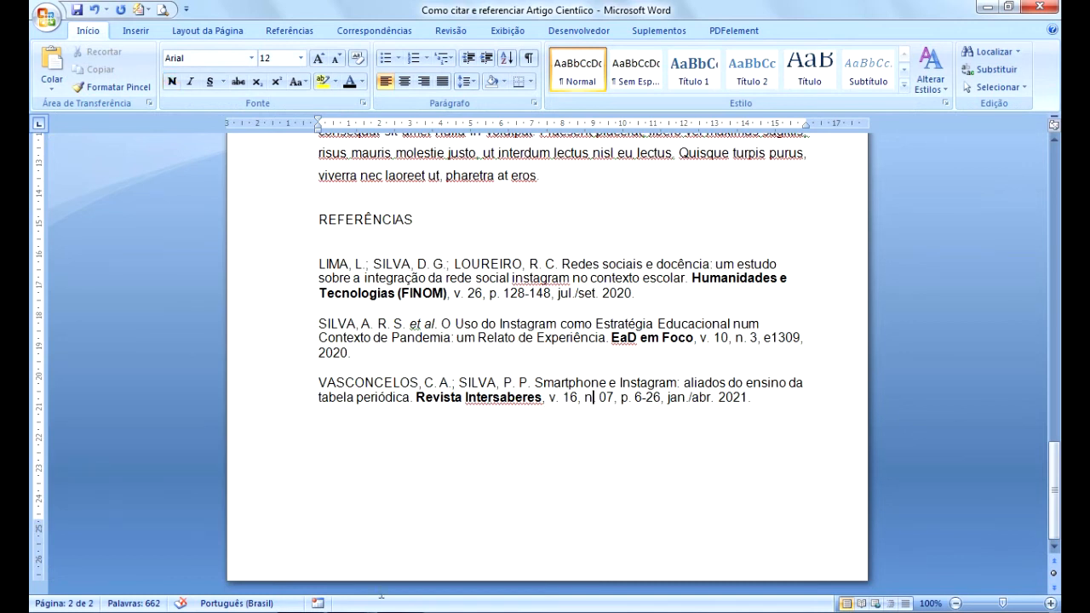
# - Examine the page headers in Vasconcelos e Silva (2021).pdf for the volume and issue number used in Word's third reference
pyautogui.moveTo(320, 606)
pyautogui.click(174, 532)
pyautogui.scroll(-10, 708, 467)
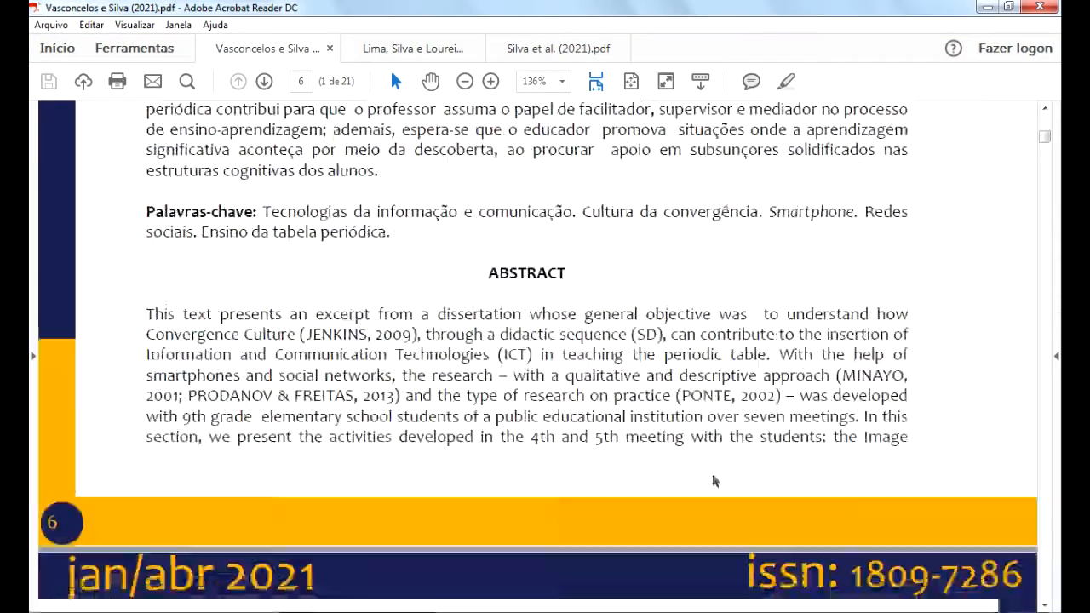
pyautogui.scroll(-1, 713, 481)
pyautogui.scroll(-2, 710, 475)
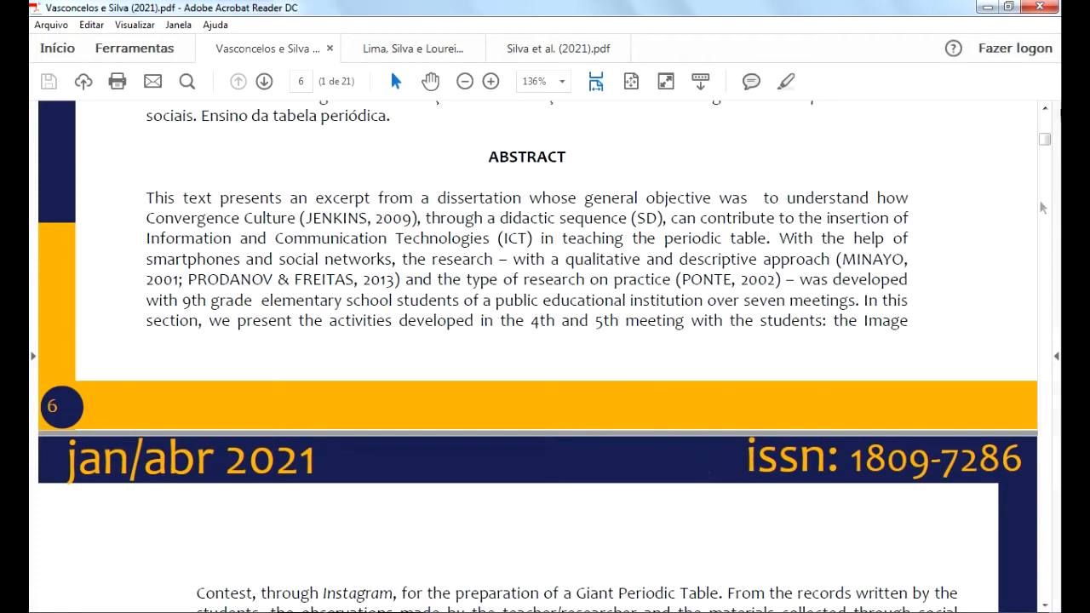
pyautogui.moveTo(1045, 140); pyautogui.dragTo(1050, 125)
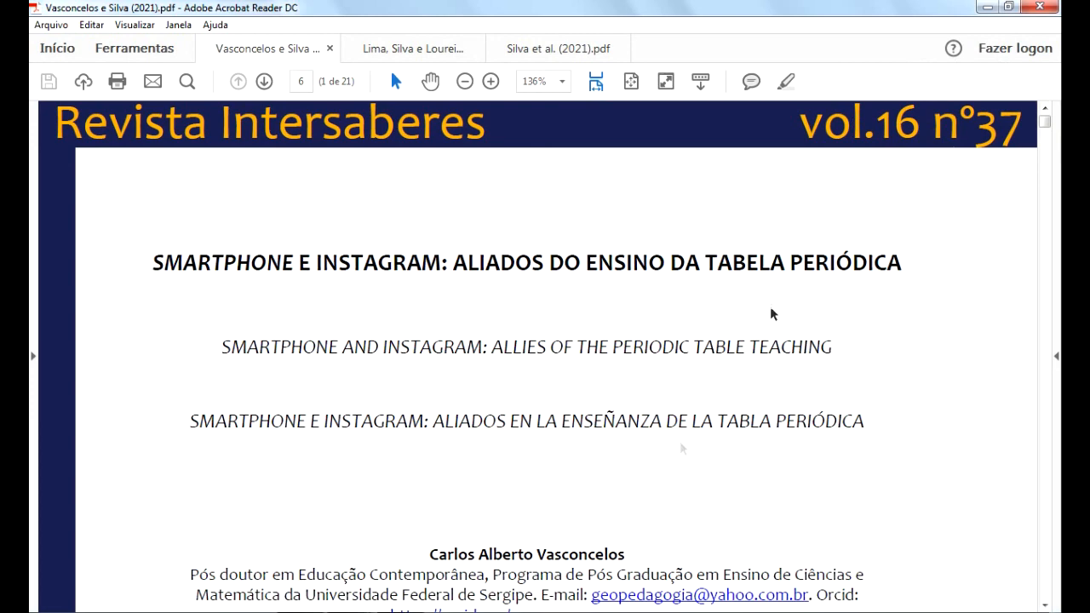
# - Check the page range p. 6-26 in Word's third reference against the page numbering in Vasconcelos e Silva (2021).pdf
pyautogui.hotkey('alt', 'Tab')
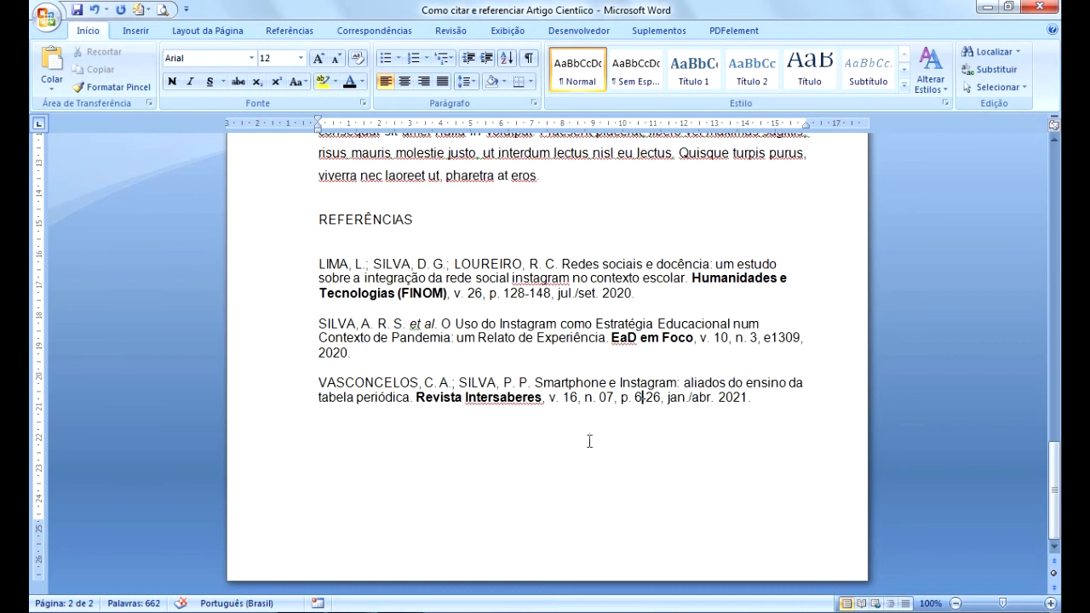
pyautogui.hotkey('alt', 'Tab')
pyautogui.scroll(-5, 634, 459)
pyautogui.scroll(-8, 643, 460)
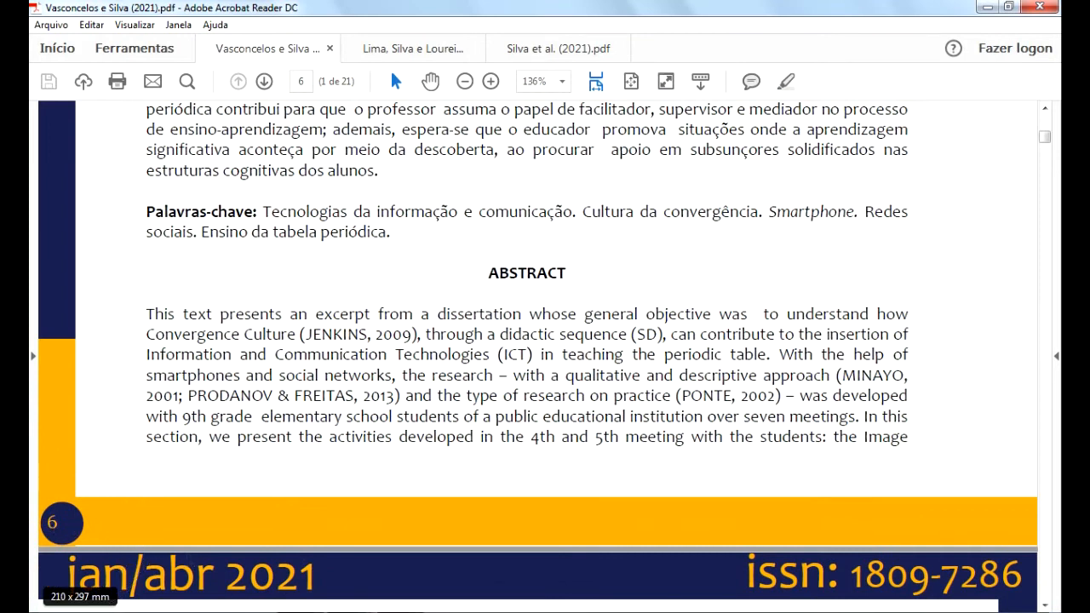
pyautogui.hotkey('alt', 'Tab')
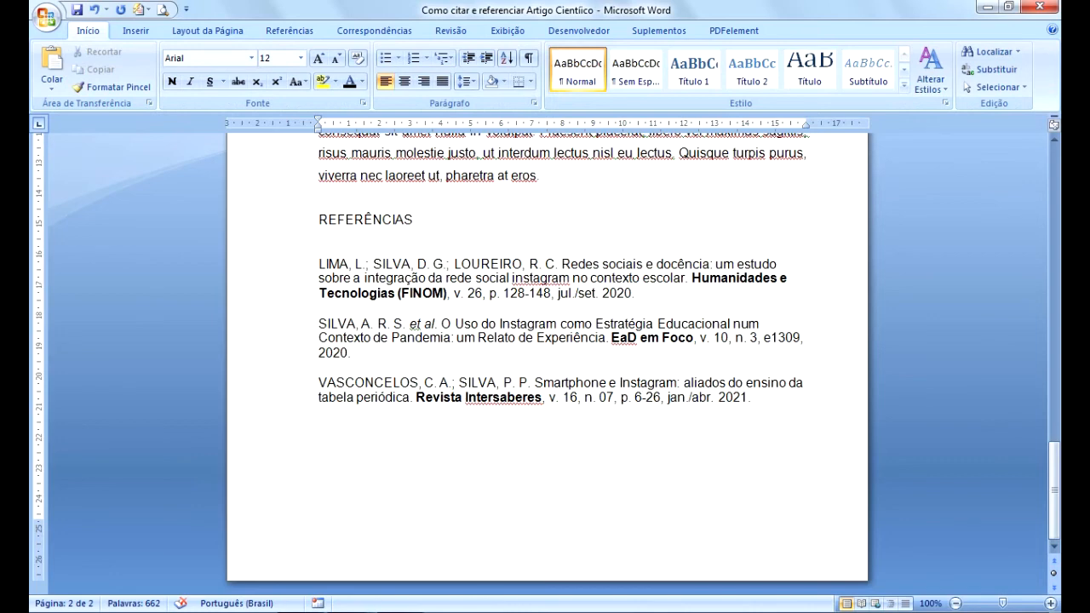
# - Compare the months and year in Word's third reference with the second-page header of Vasconcelos e Silva (2021).pdf
pyautogui.hotkey('alt', 'Tab')
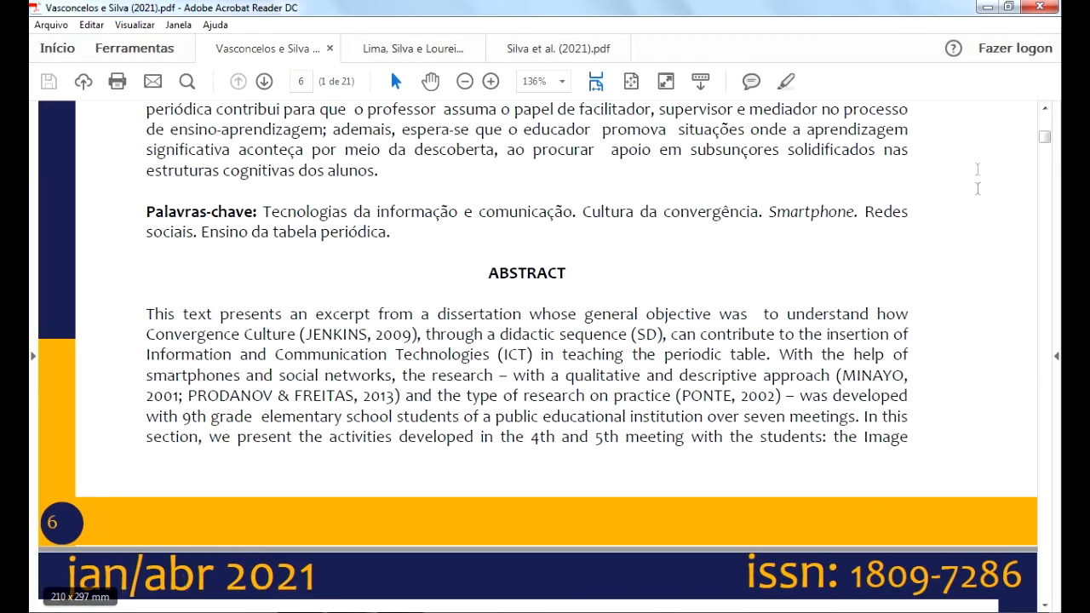
pyautogui.moveTo(1045, 136)
pyautogui.mouseDown()
pyautogui.moveTo(1050, 126)
pyautogui.moveTo(1049, 151)
pyautogui.mouseUp()
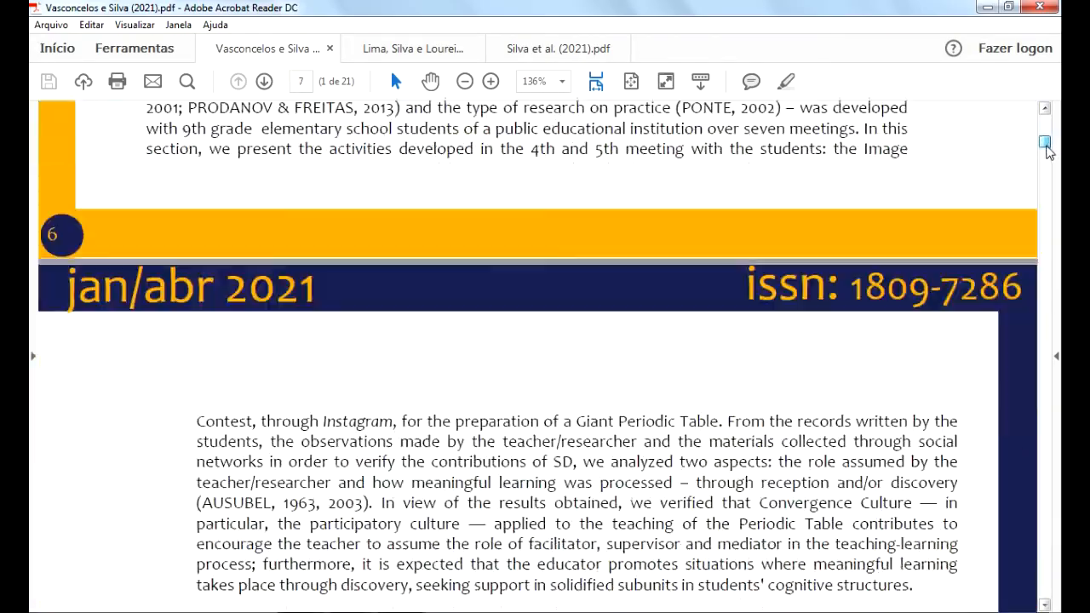
pyautogui.press('ctrl')
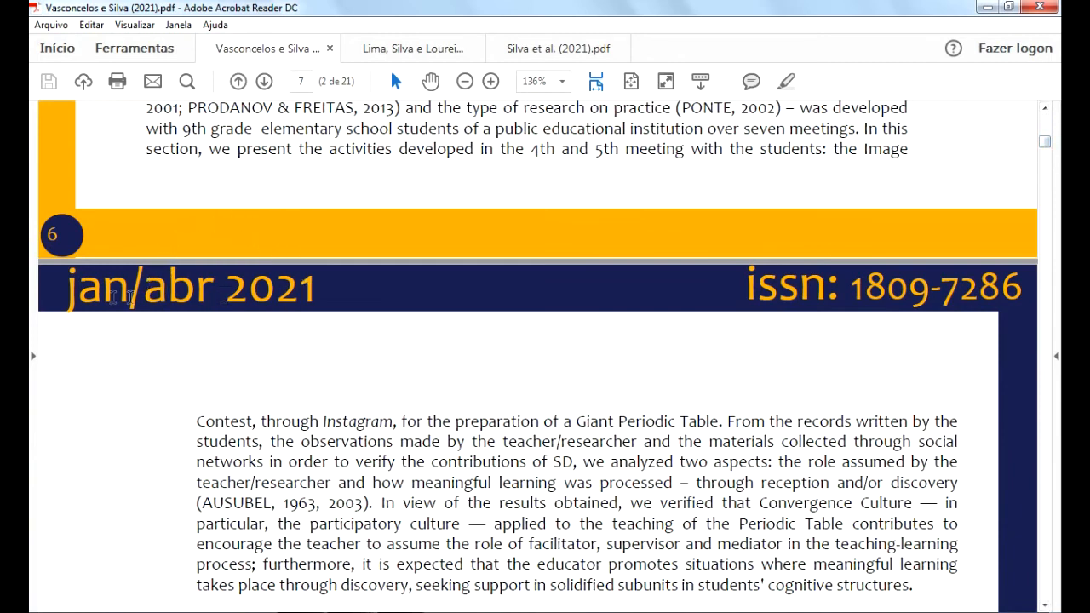
pyautogui.press('ctrl')
pyautogui.hotkey('alt', 'Tab')
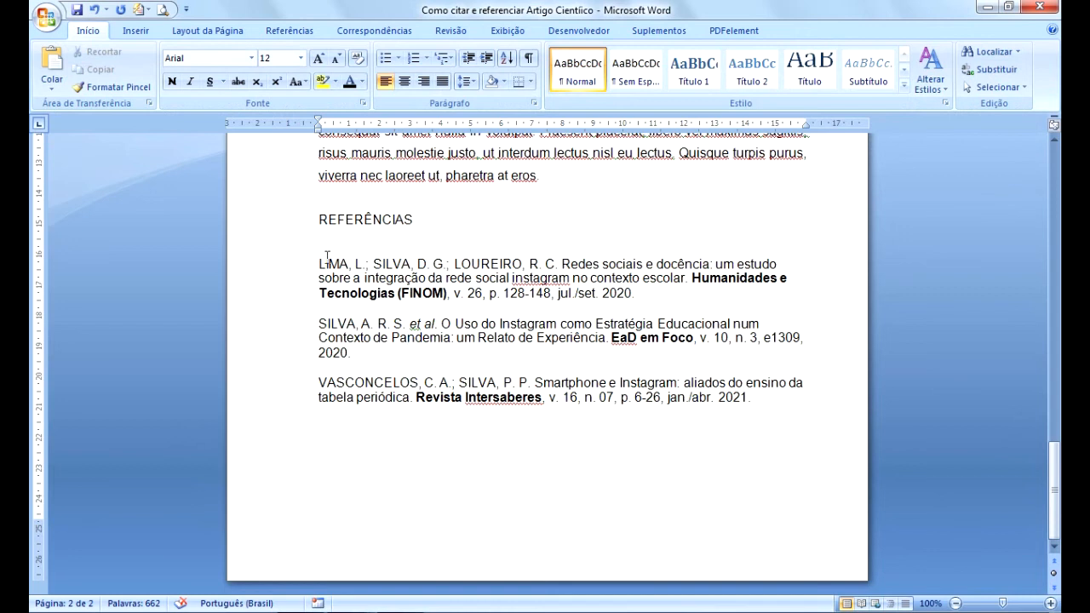
# - Review the alignment of the three references in Word's REFERÊNCIAS list and the blank lines separating them
pyautogui.moveTo(318, 260); pyautogui.dragTo(757, 397)
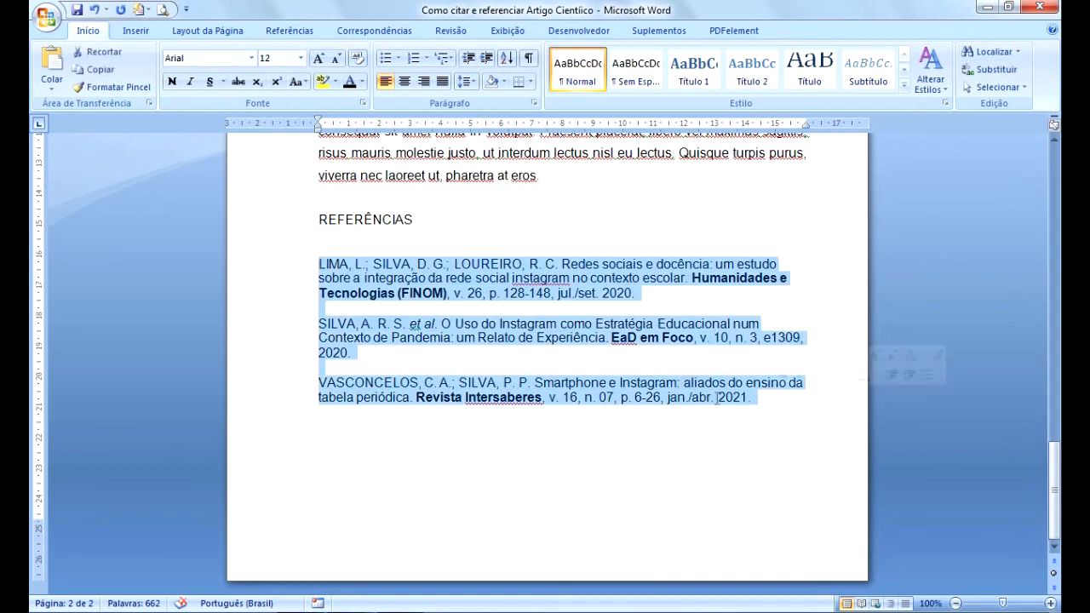
pyautogui.press('ctrl')
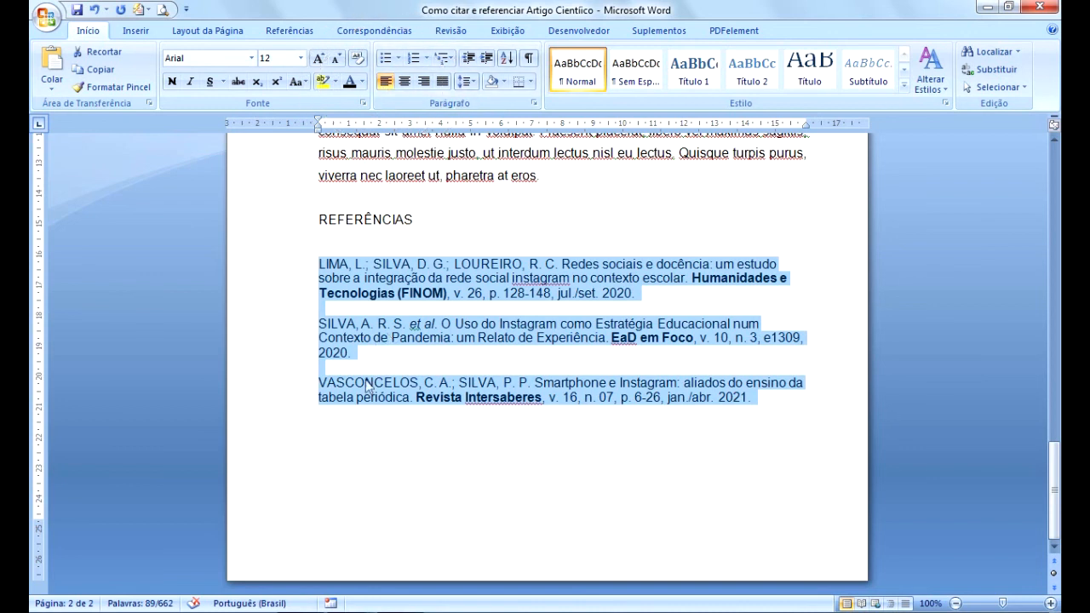
pyautogui.press('ctrl')
pyautogui.click(368, 310)
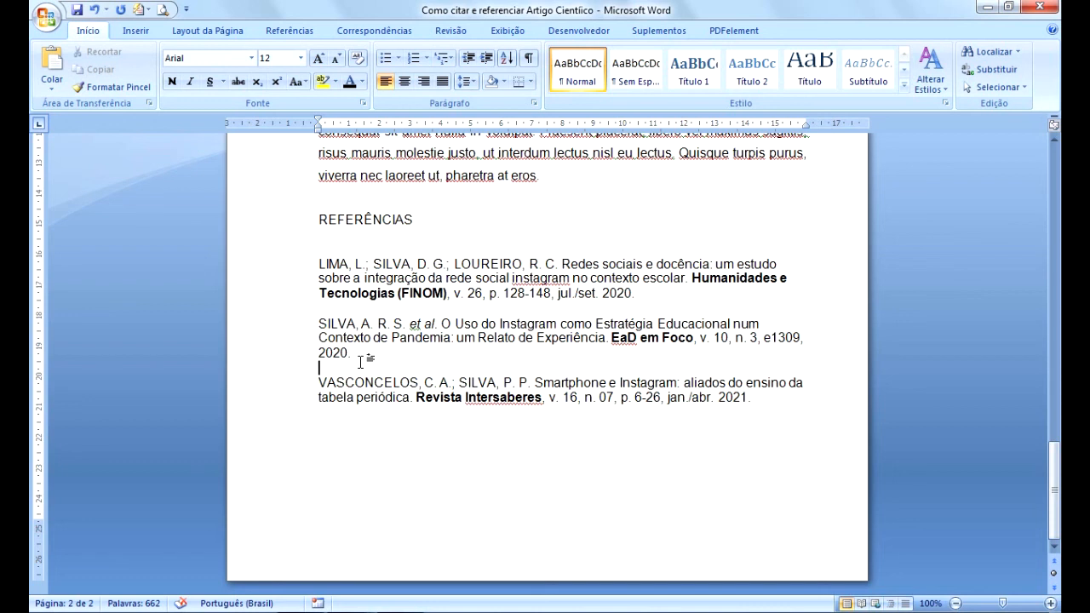
pyautogui.click(356, 365)
pyautogui.moveTo(303, 260); pyautogui.dragTo(777, 399)
pyautogui.click(553, 421)
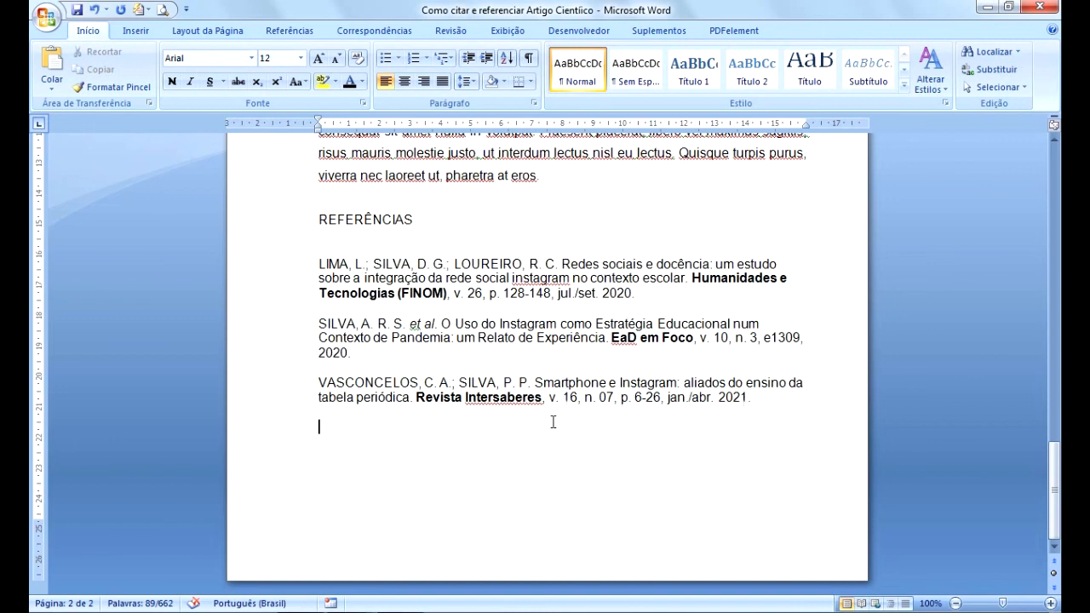